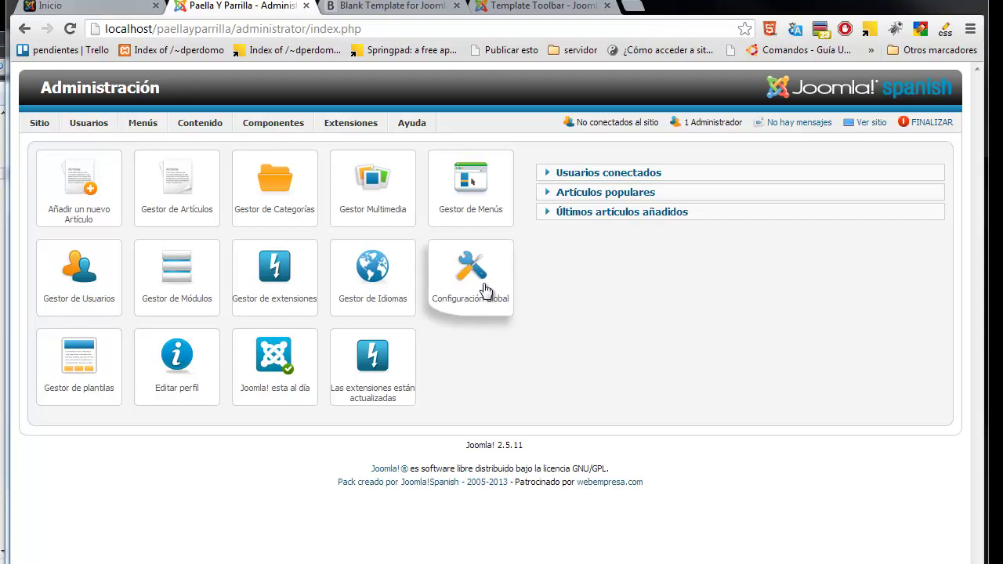
mouse_move(43, 125)
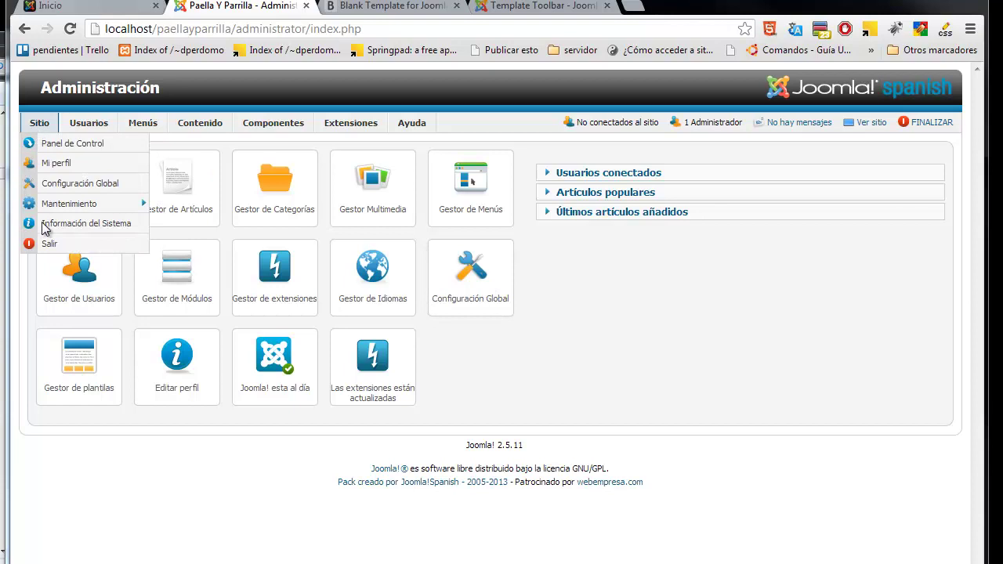
mouse_move(85, 128)
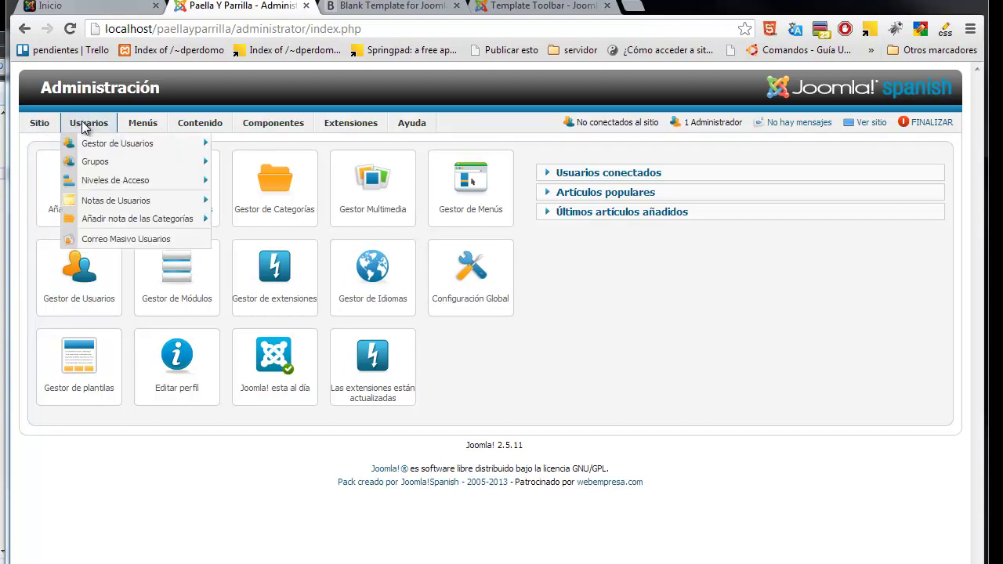
mouse_move(151, 125)
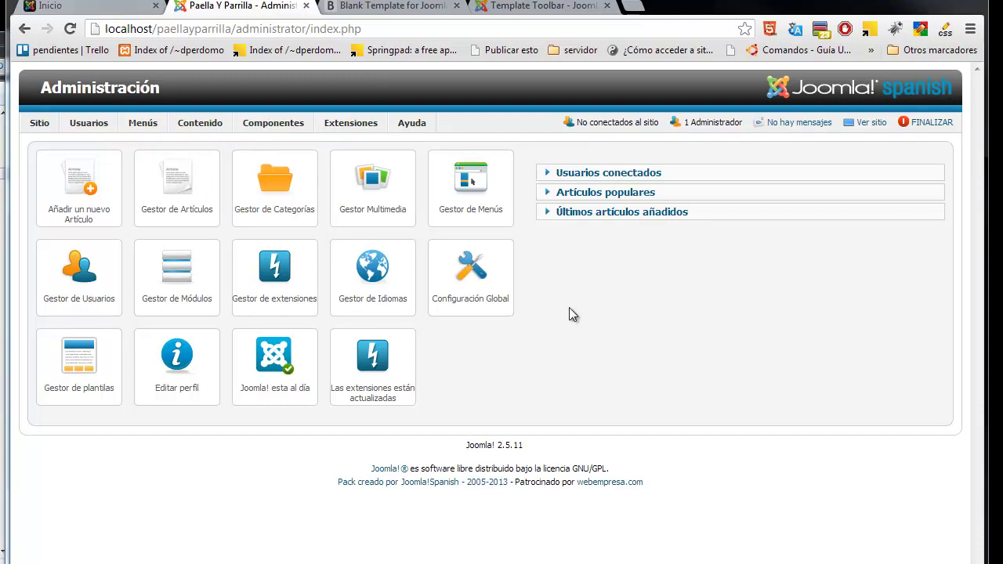
- Switch to the Picasa photo viewer, examine the Paella & Parrilla web design proposal, and return to the Joomla administration
key("alt+Tab")
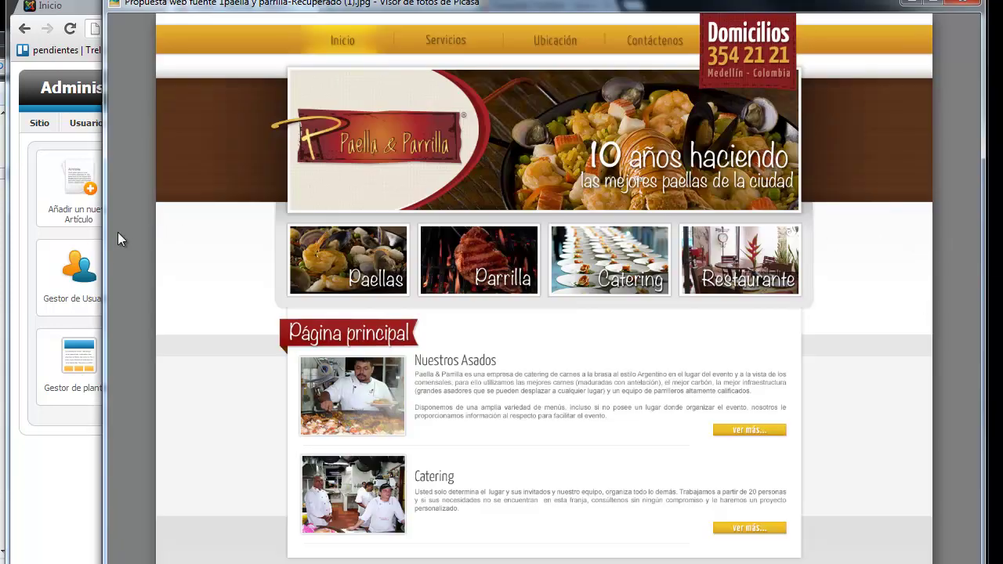
left_click_drag(106, 240, 43, 241)
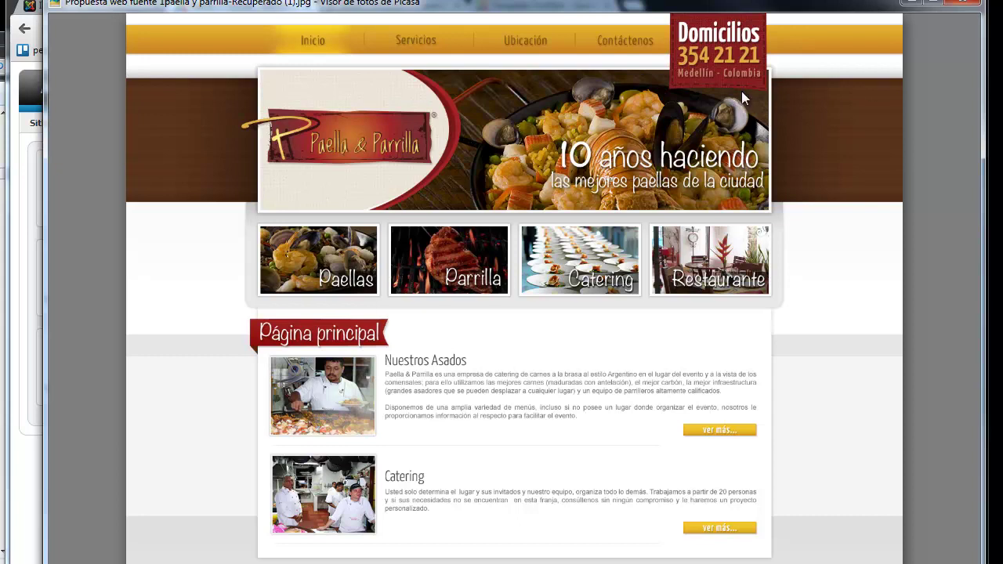
left_click(920, 8)
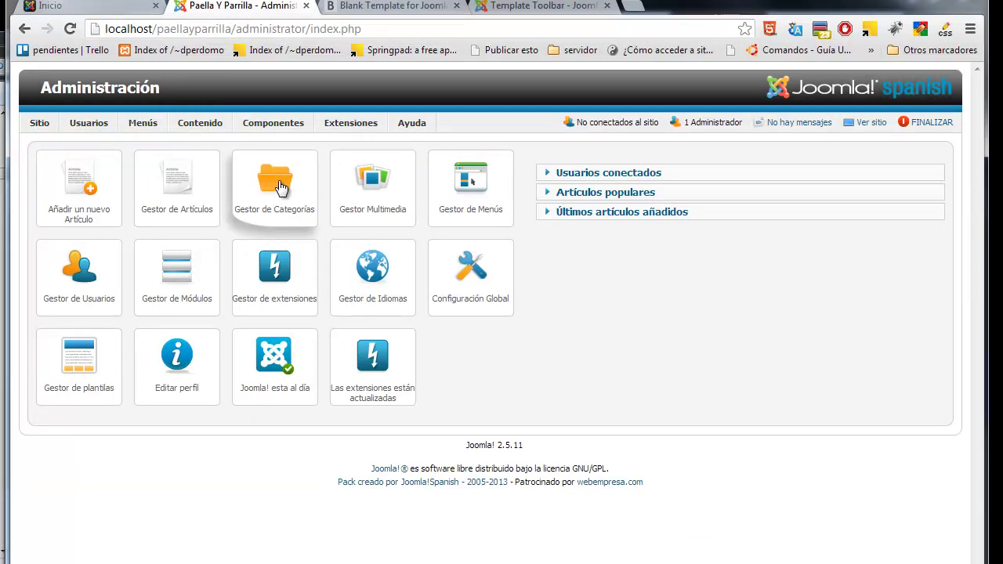
- Open the category manager for articles
mouse_move(198, 129)
mouse_move(217, 161)
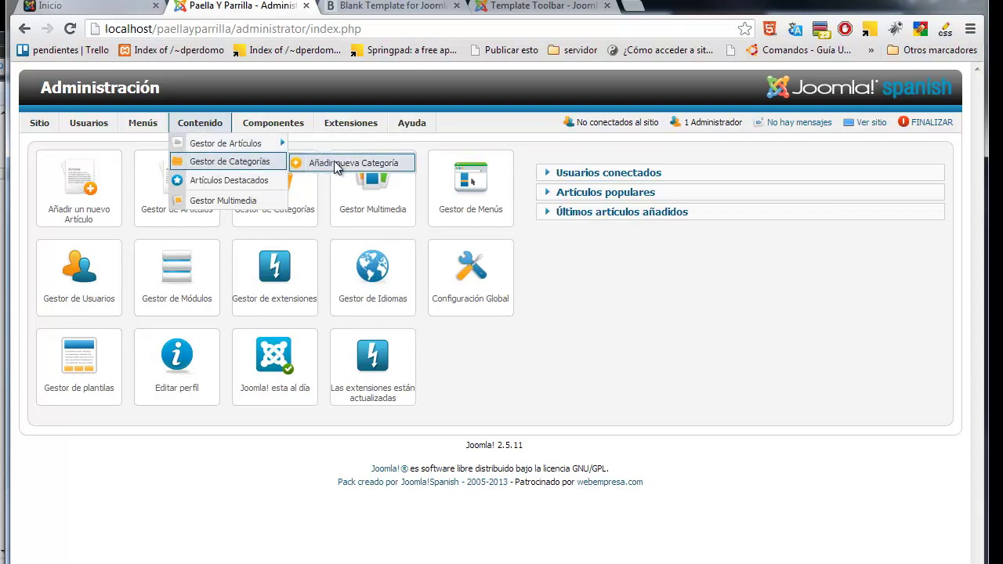
left_click(251, 163)
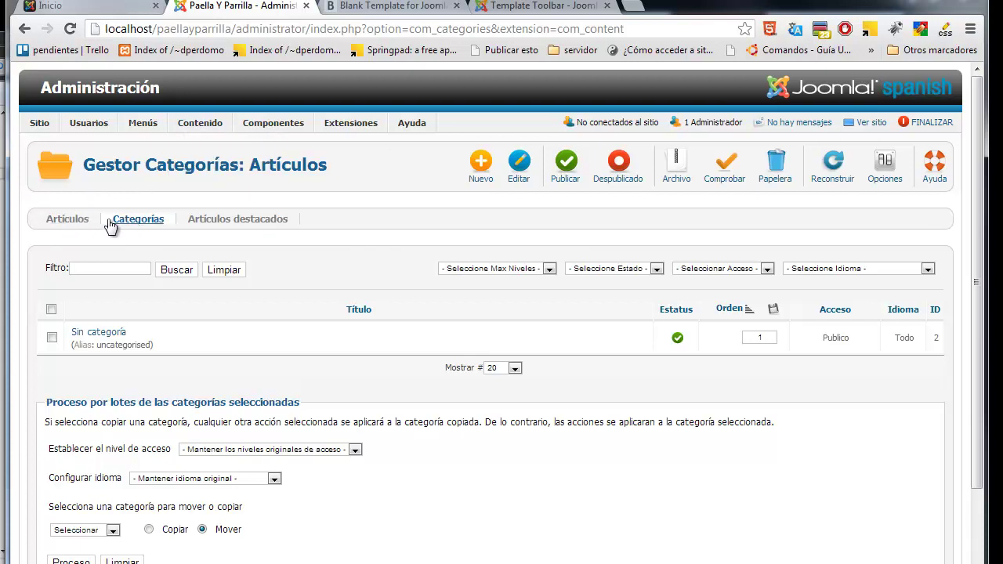
- Compare the article list with the category list, finishing on the category list
left_click(67, 223)
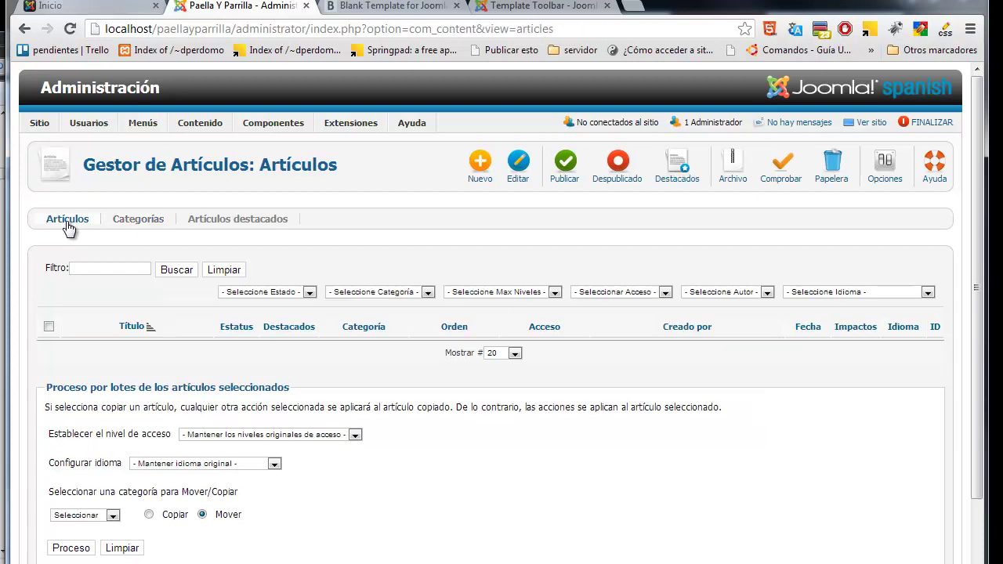
left_click(126, 222)
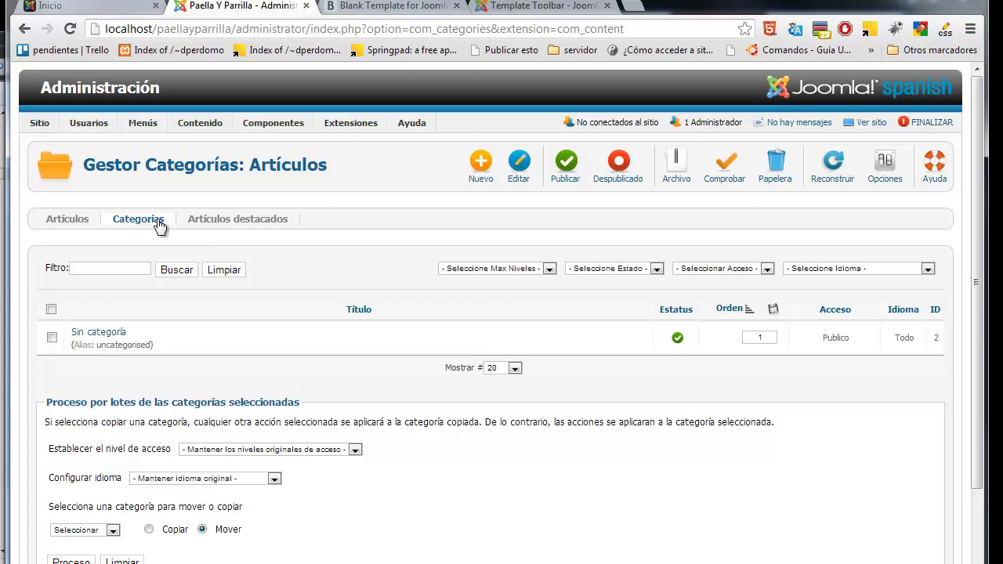
left_click(69, 221)
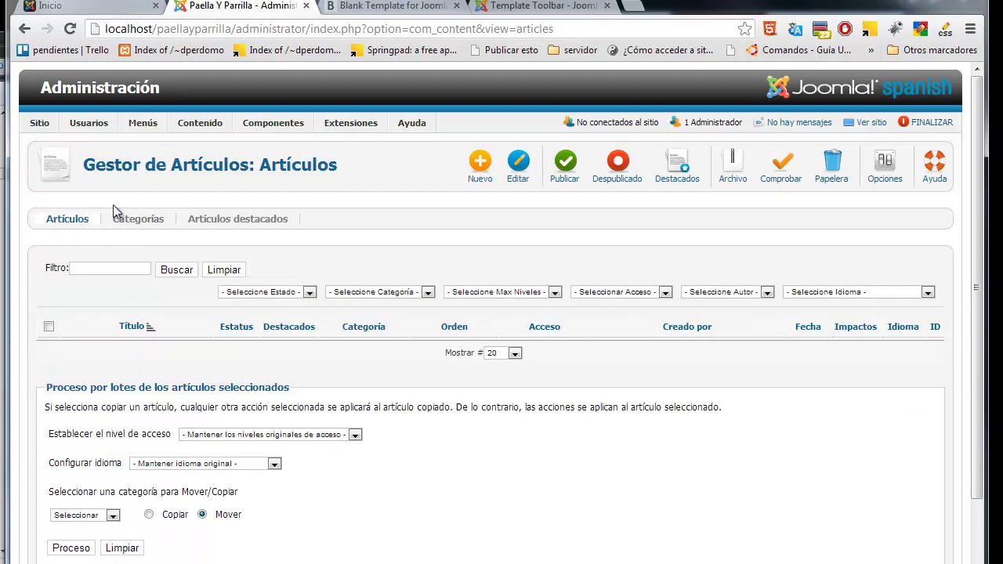
left_click(145, 226)
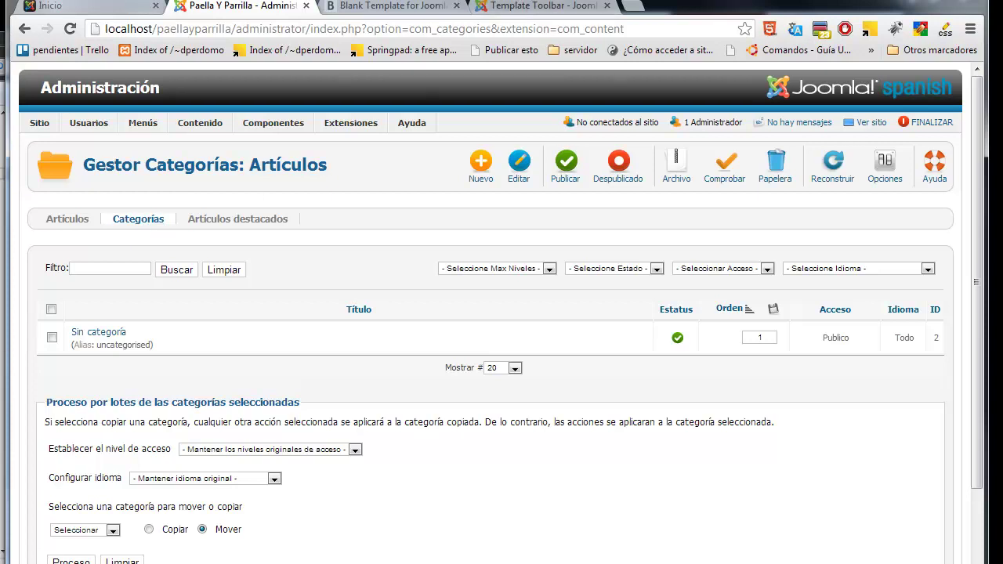
- Check the web design proposal in Picasa again and open a new article category form in the Joomla administration
key("alt+Tab")
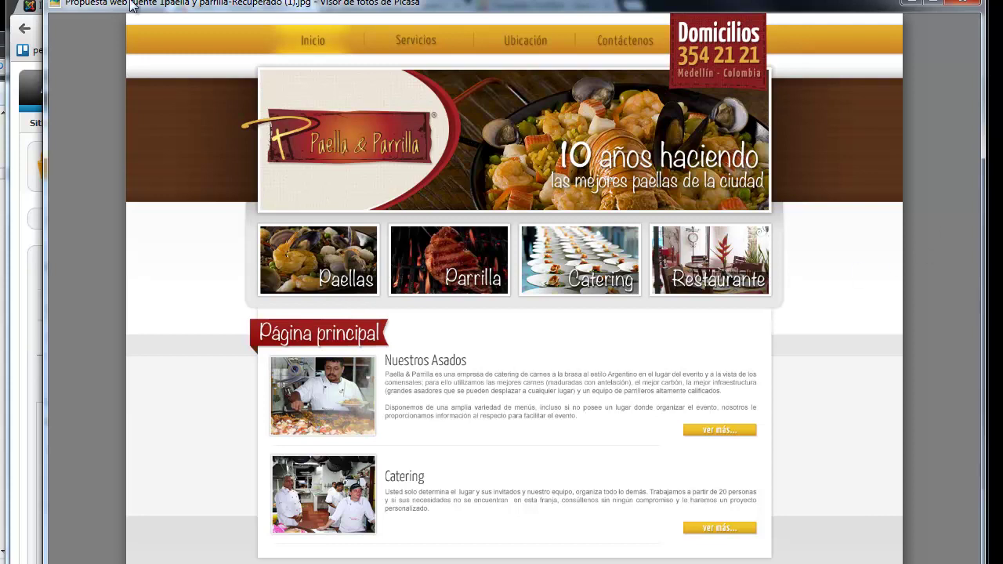
key("alt+Tab")
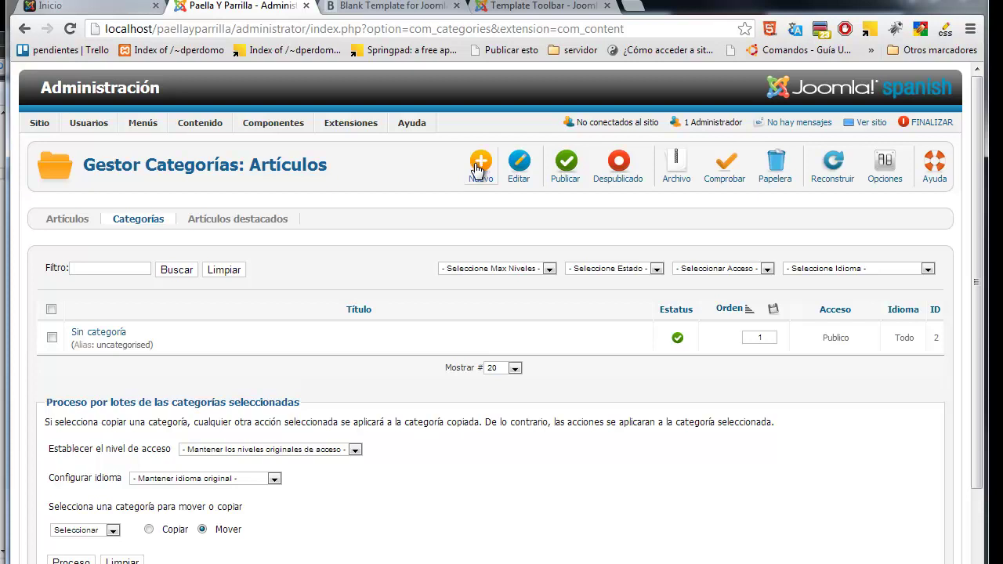
mouse_move(193, 132)
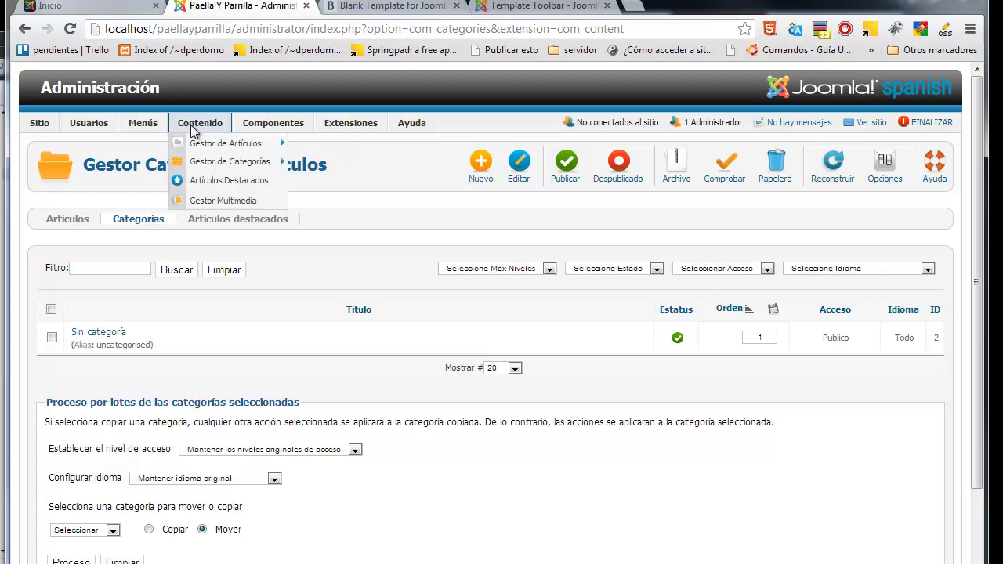
mouse_move(210, 166)
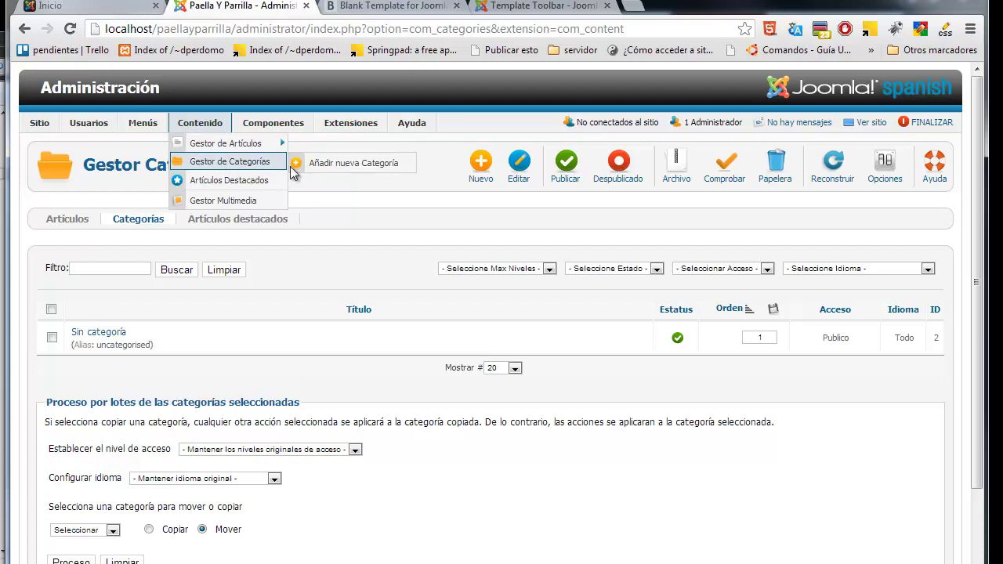
left_click(350, 161)
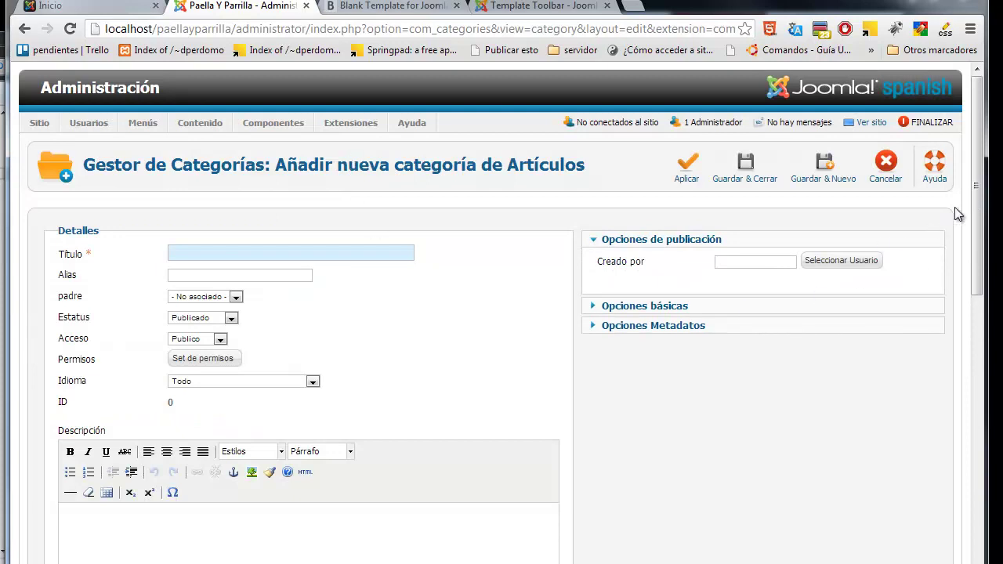
- Enter Paellas as the title of the new article category
mouse_move(982, 196)
left_mouse_down()
mouse_move(951, 329)
mouse_move(948, 450)
mouse_move(967, 186)
left_mouse_up()
type("Paellas")
left_click(202, 276)
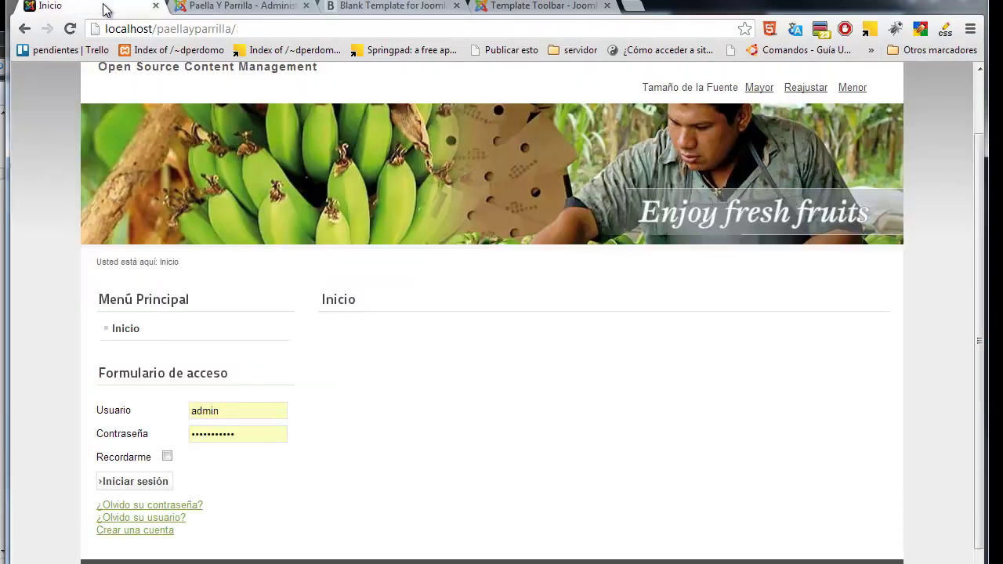
- Open the password recovery page on the site's front end and examine the path in its URL
left_click(107, 7)
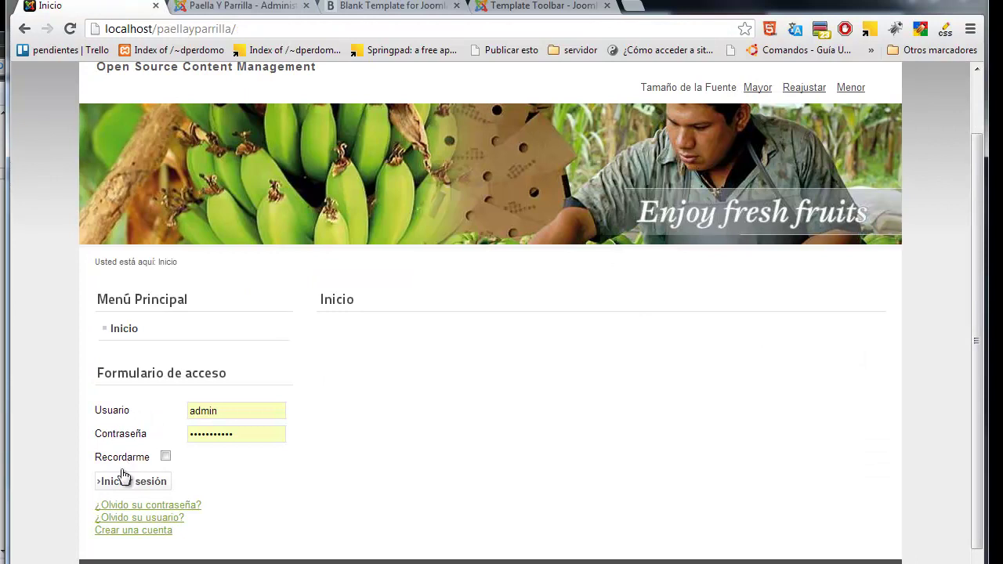
left_click(153, 506)
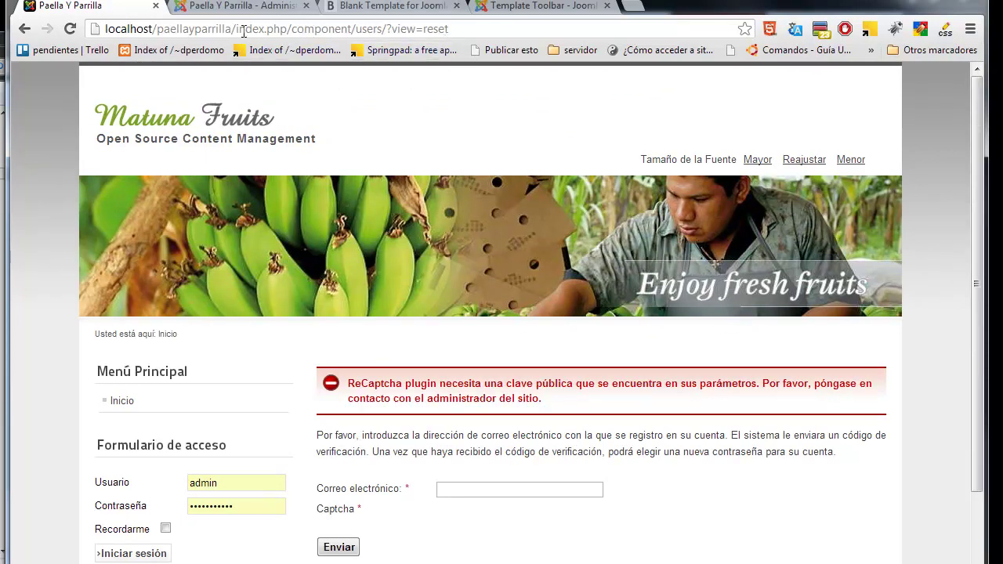
left_click_drag(470, 36, 231, 20)
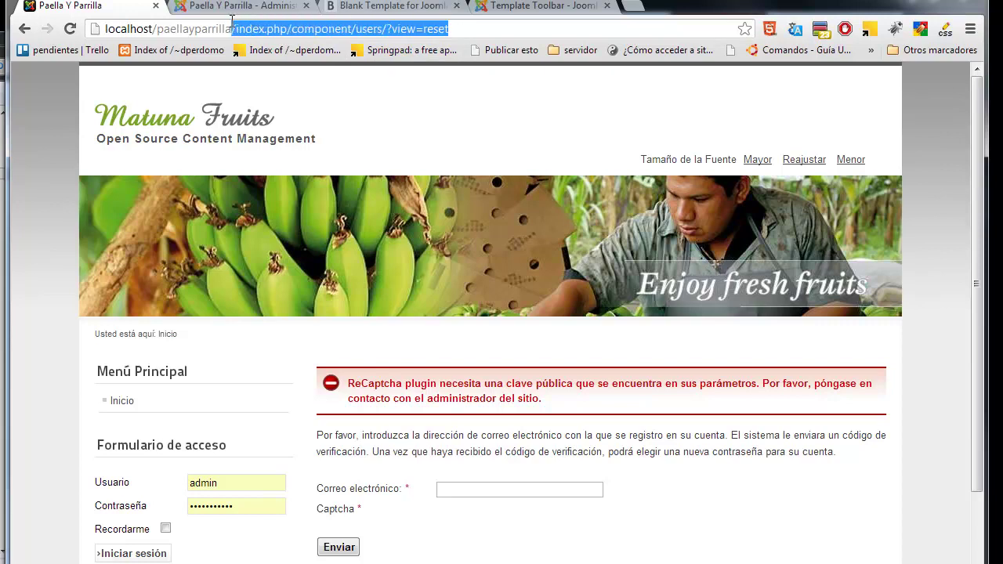
- Return to the new category form and examine its alias and title fields
left_click(247, 7)
left_click(186, 274)
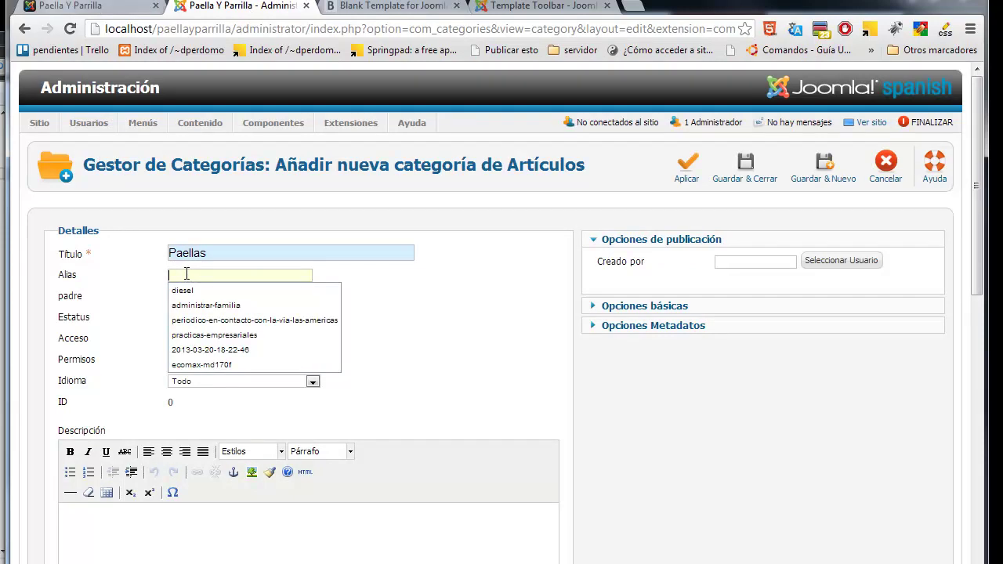
left_click(400, 314)
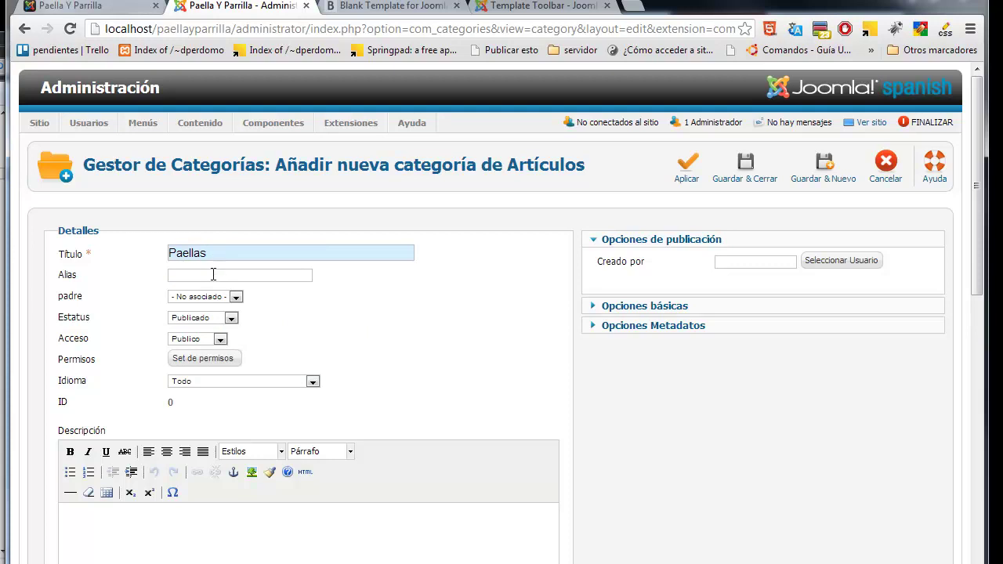
left_click(149, 248)
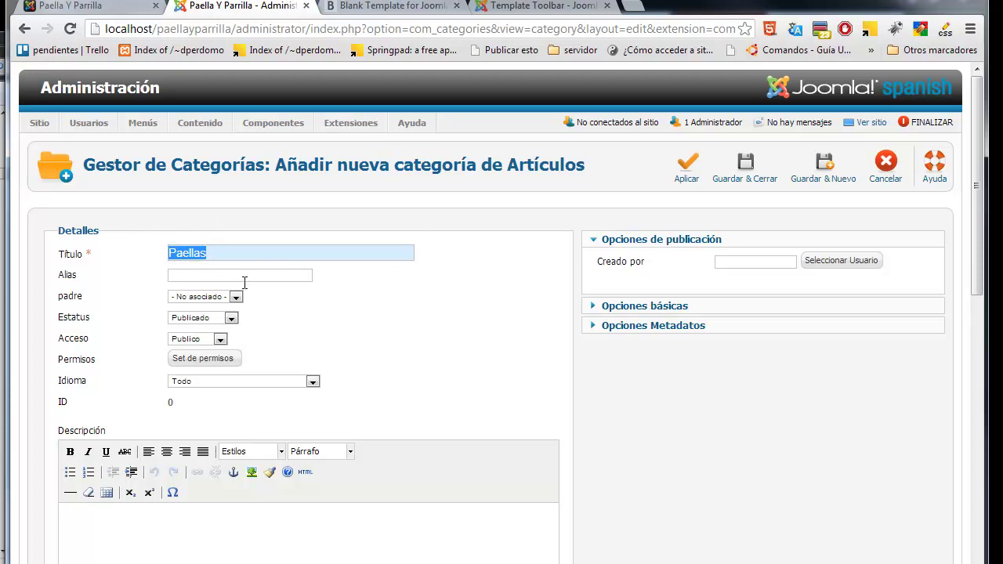
- Review the available choices for the category's parent, publication status and access level
left_click(235, 297)
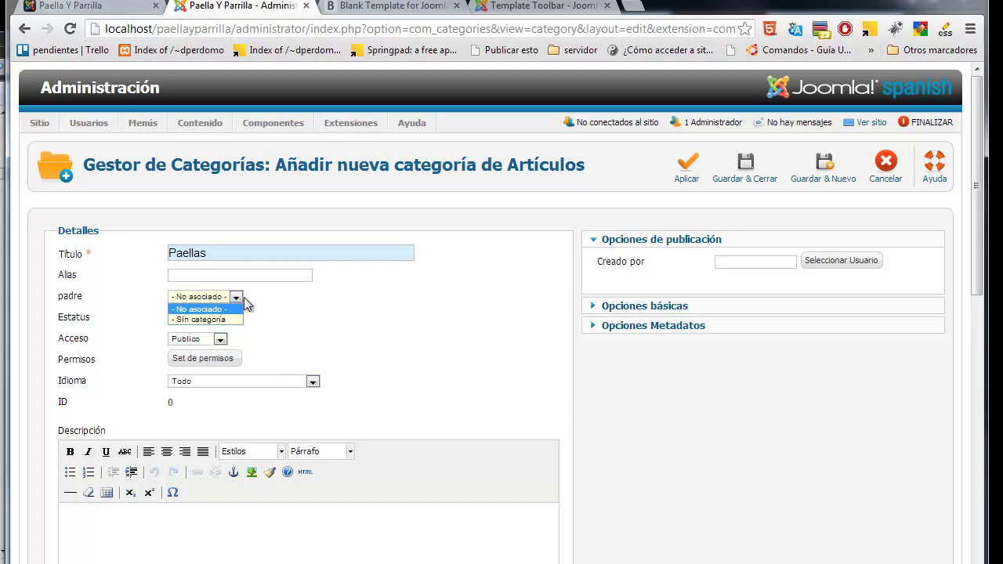
left_click(261, 311)
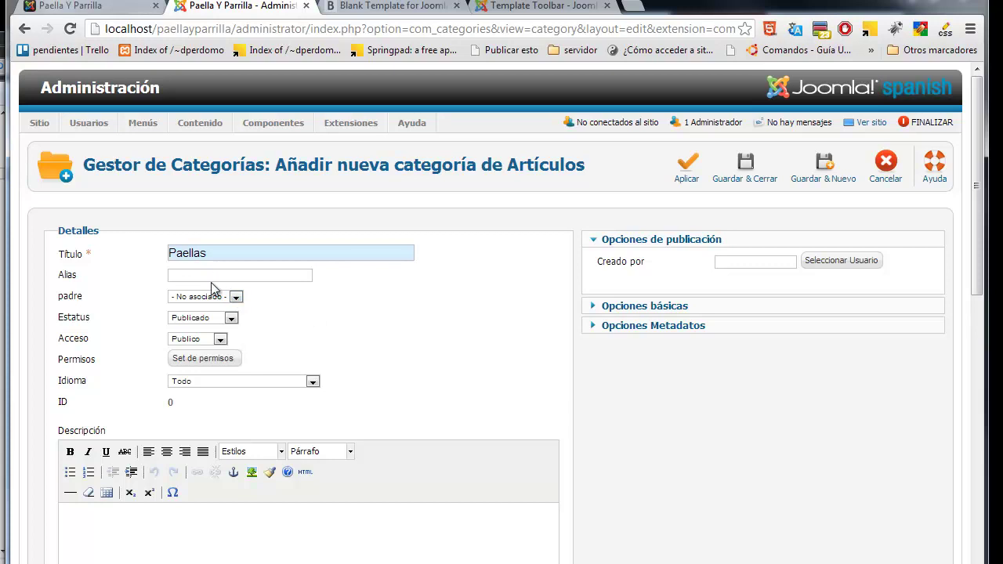
left_click(207, 321)
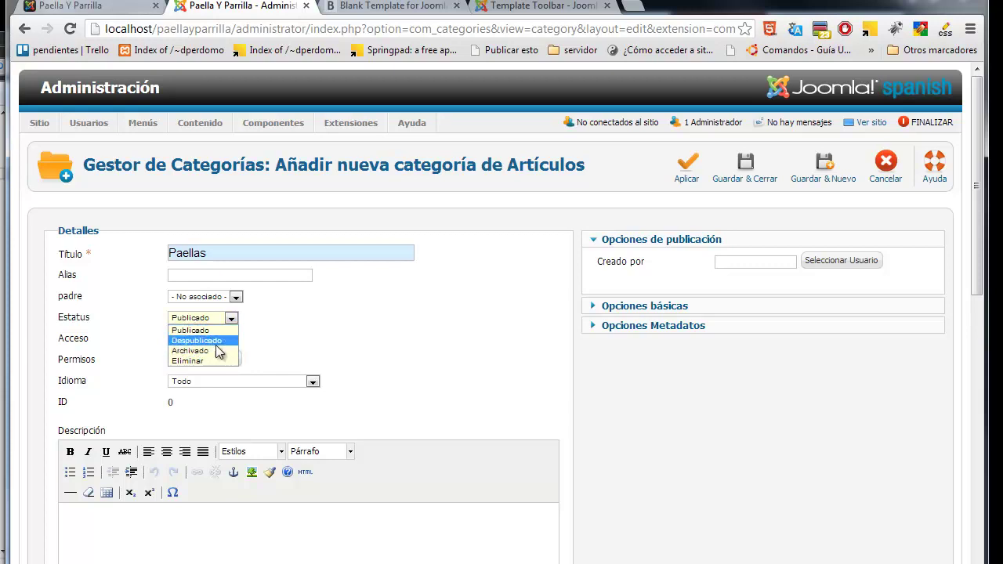
left_click(269, 334)
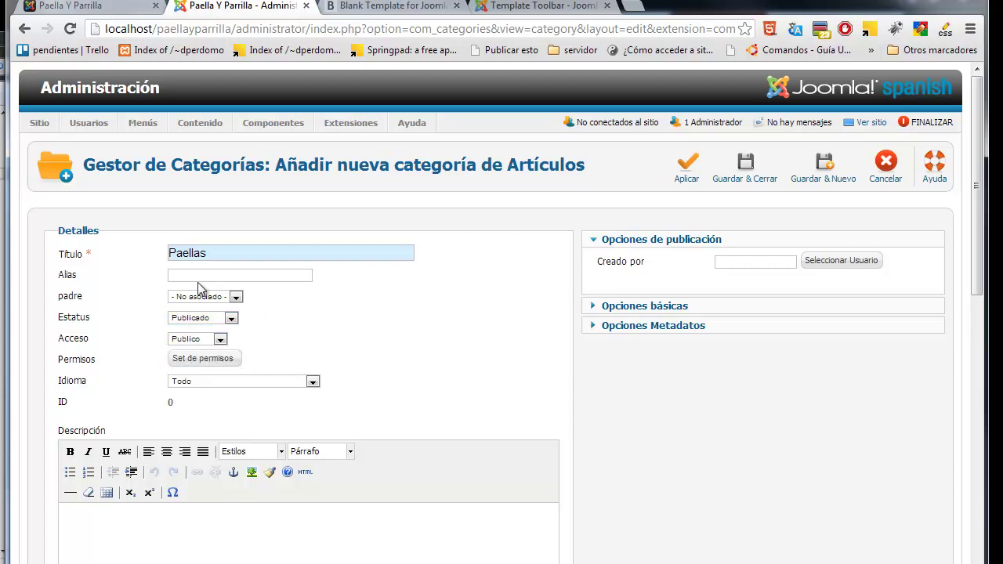
left_click(195, 340)
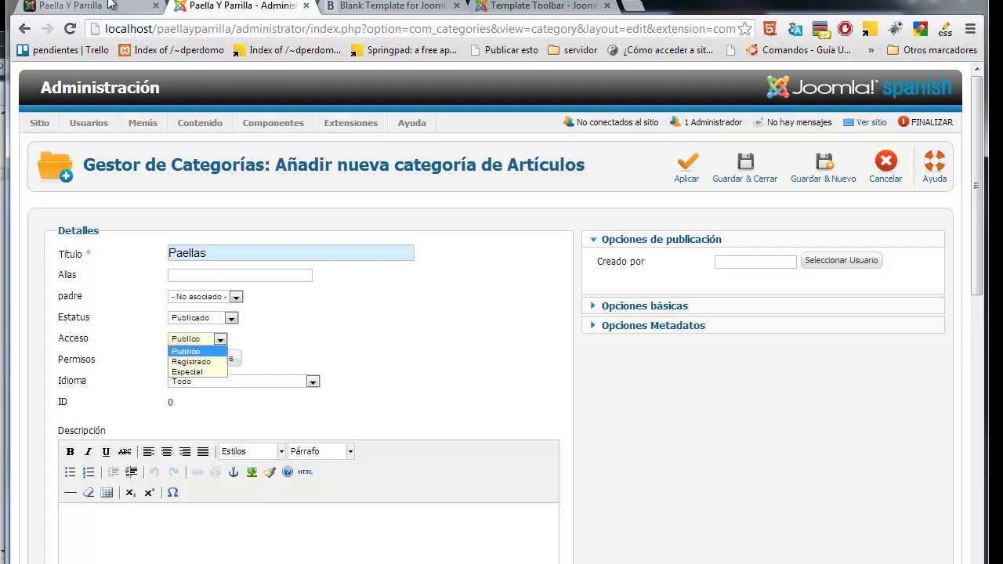
- Examine the username and password fields of the front-end login form and return to the new category form
key("ctrl+shift+Tab")
left_click(261, 401)
right_click(260, 403)
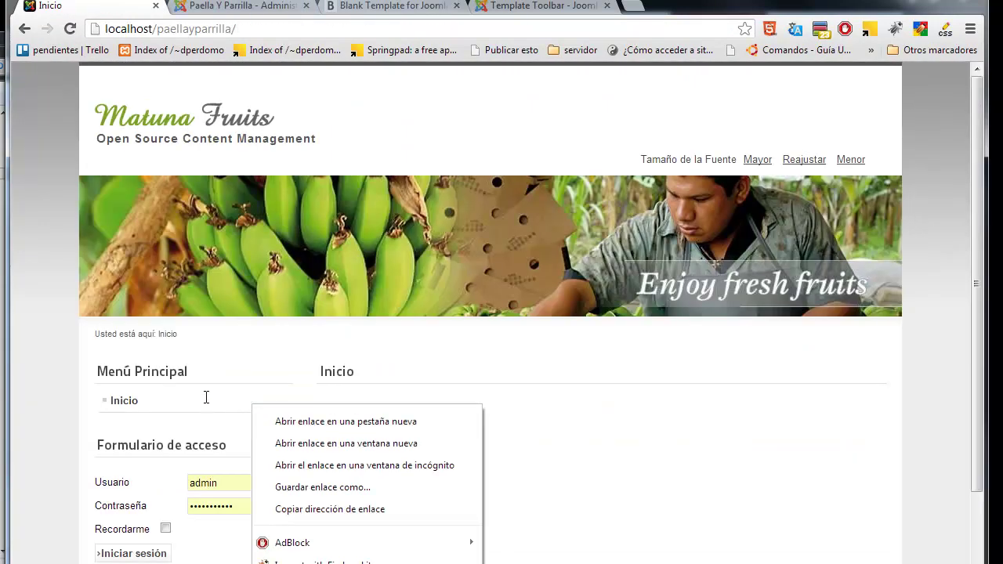
left_click(221, 501)
left_click(221, 502)
left_click(231, 479)
left_click(233, 502)
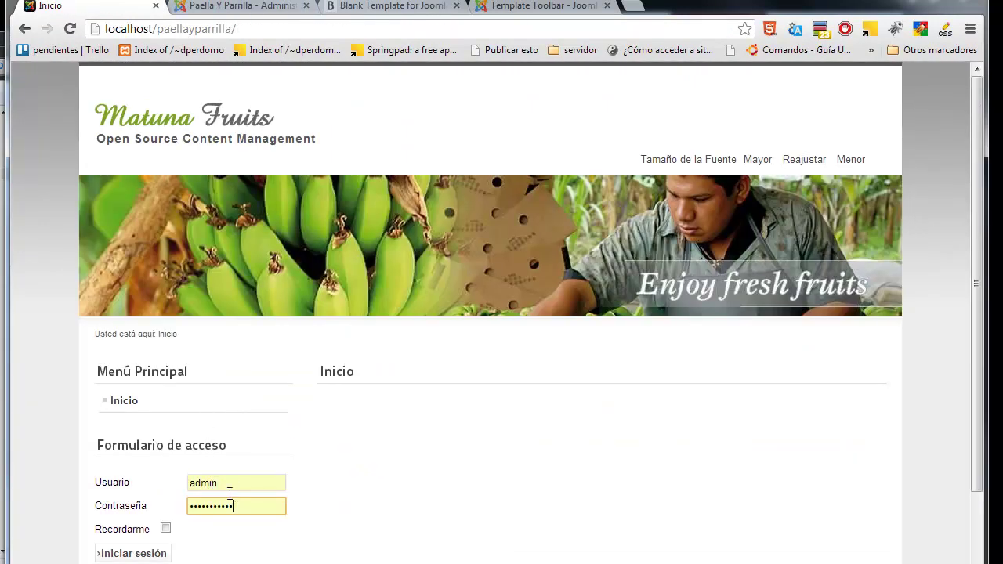
left_click(250, 6)
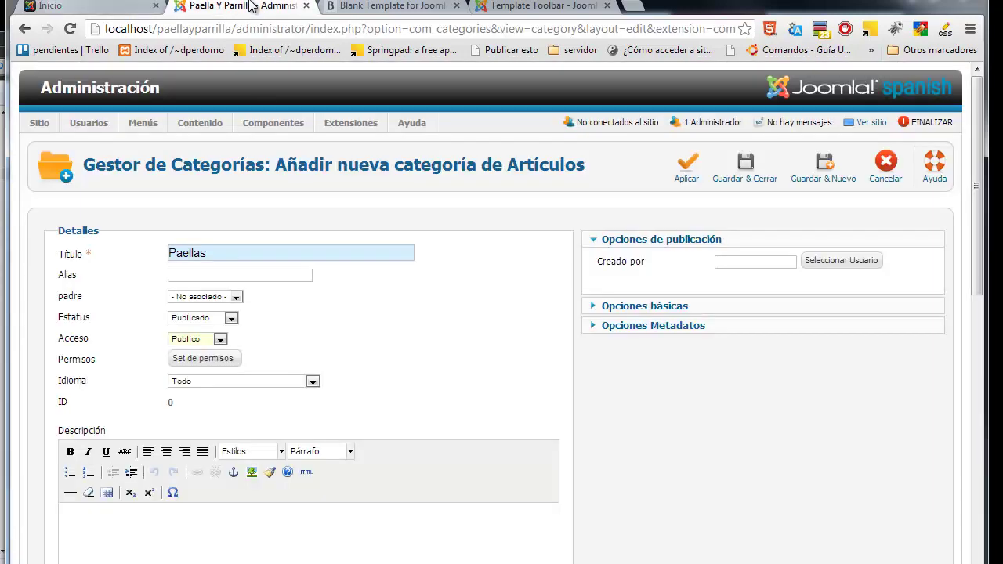
- Check the publication status choices, try the Especial access level for the category, and restore access to Publico
left_click(231, 317)
left_click(289, 329)
left_click(220, 338)
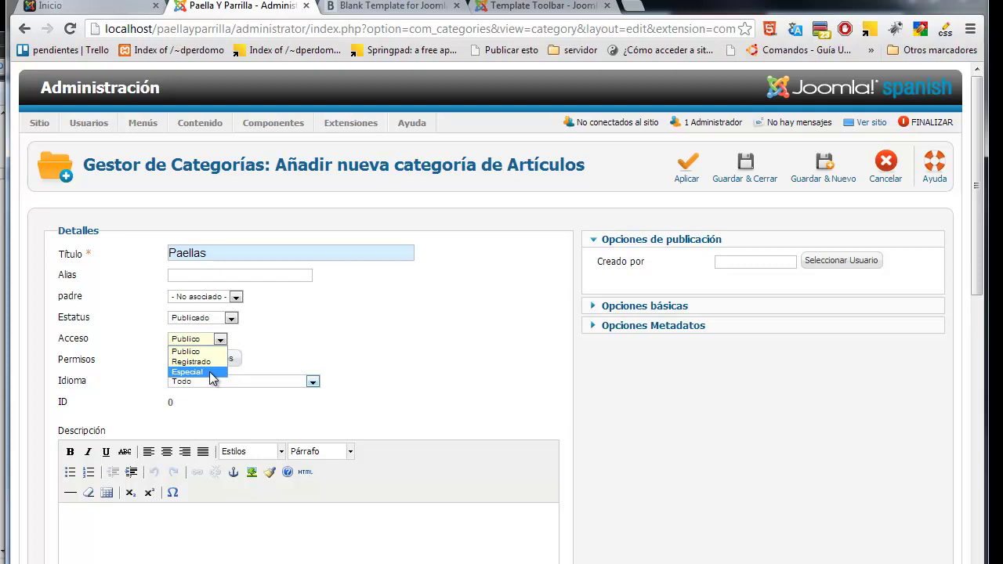
left_click(210, 373)
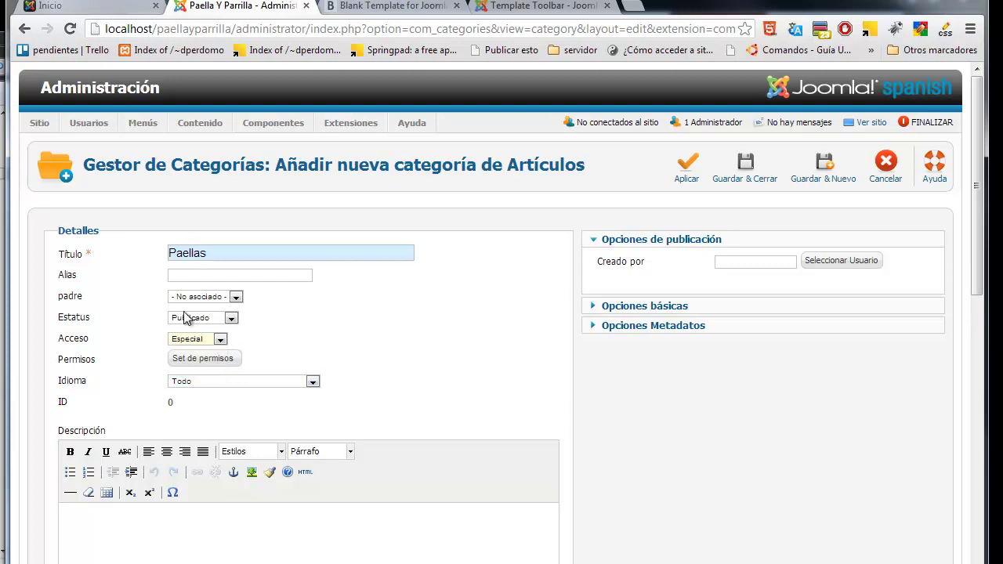
left_click(221, 339)
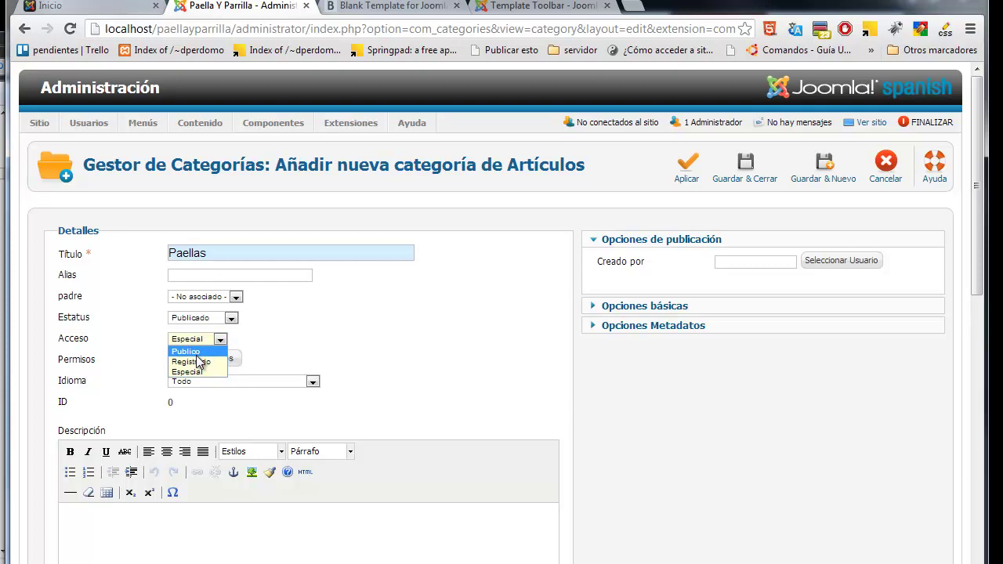
left_click(197, 354)
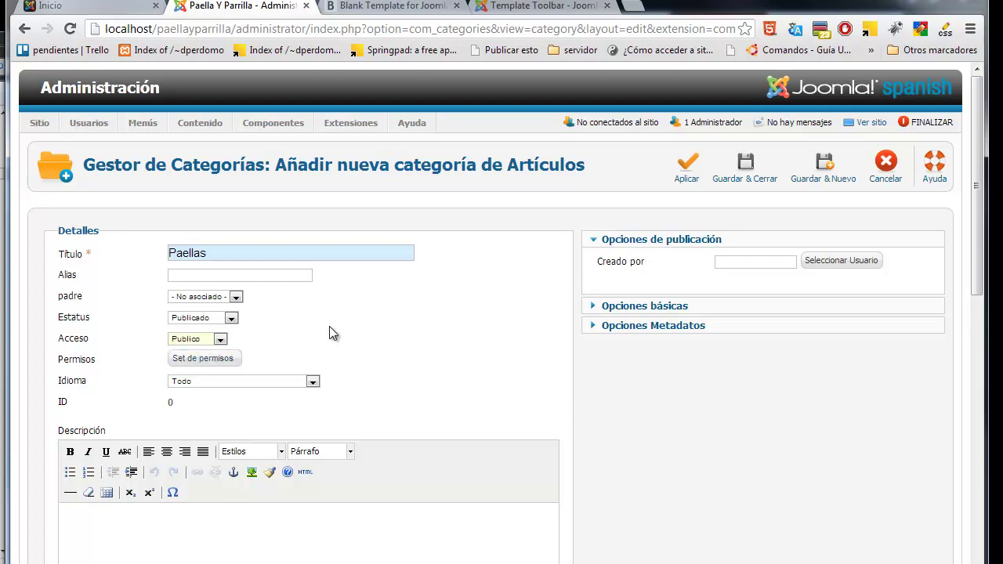
- Examine the description editor's text formatting tools, including its style choices and paragraph and heading formats
left_click_drag(975, 255, 968, 333)
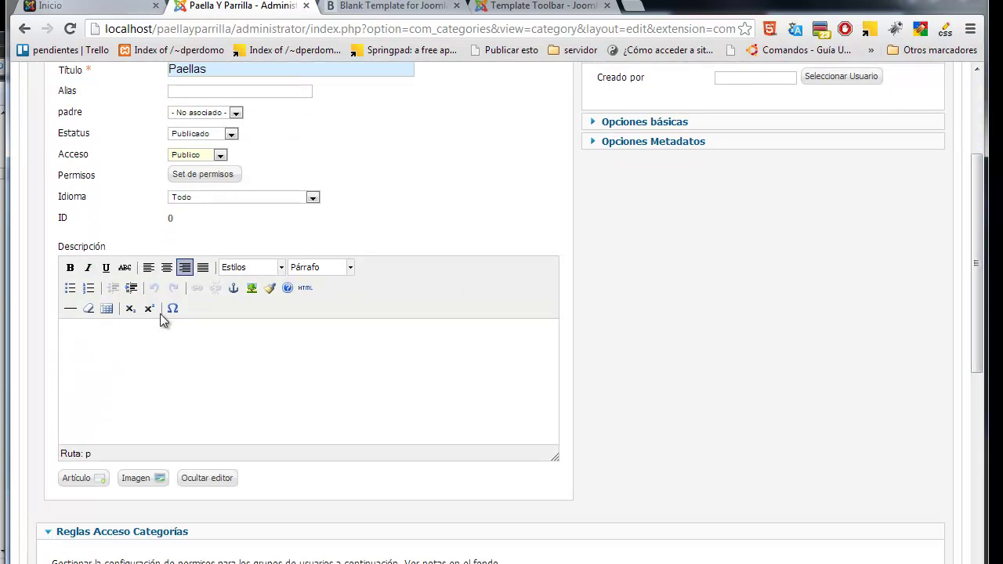
left_click(228, 329)
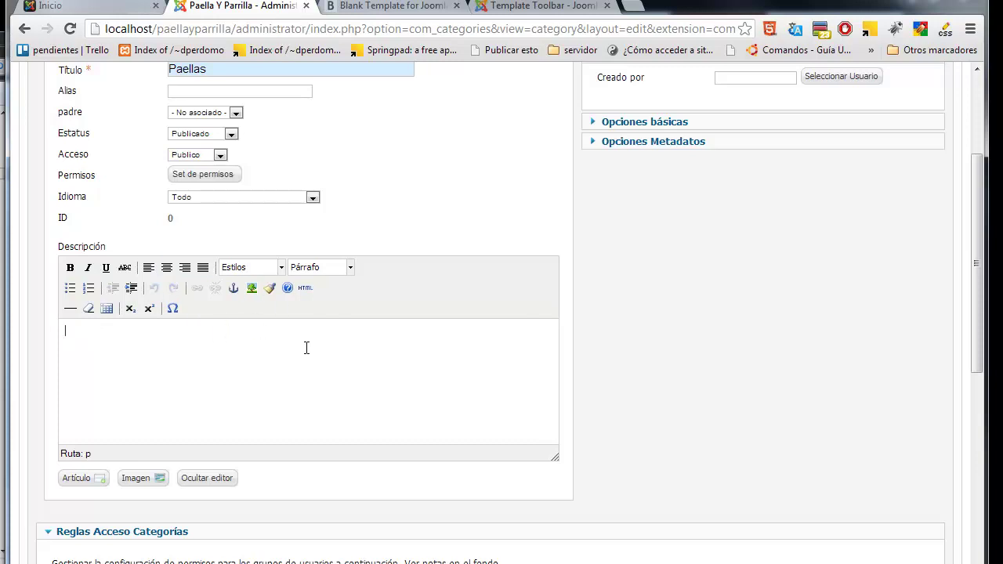
left_click(87, 267)
left_click(245, 268)
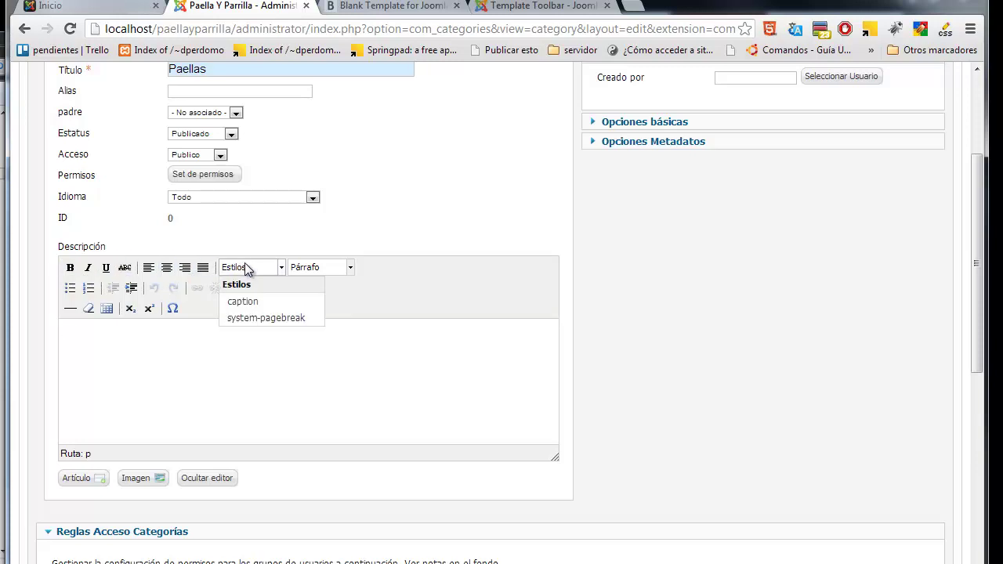
left_click(280, 302)
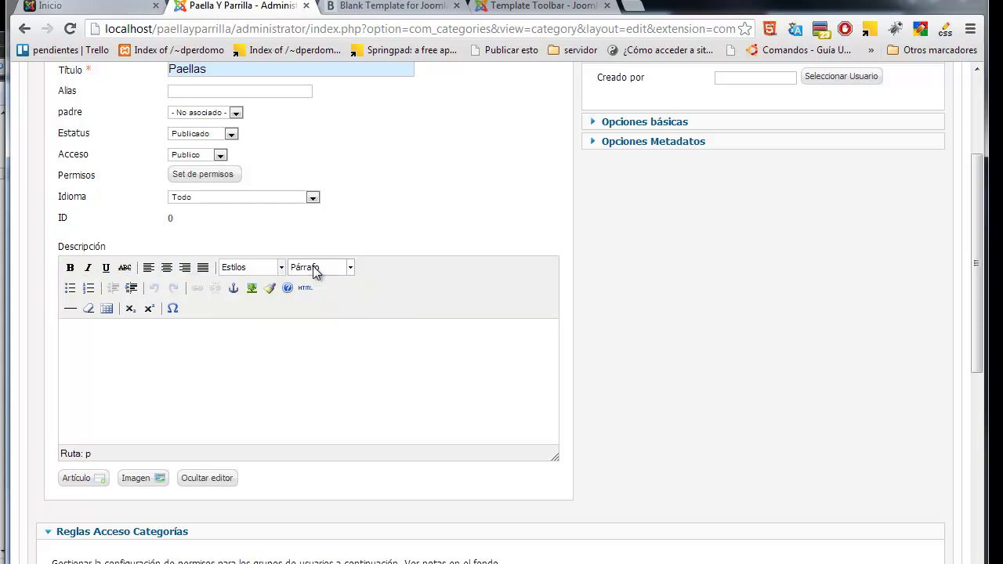
left_click(326, 272)
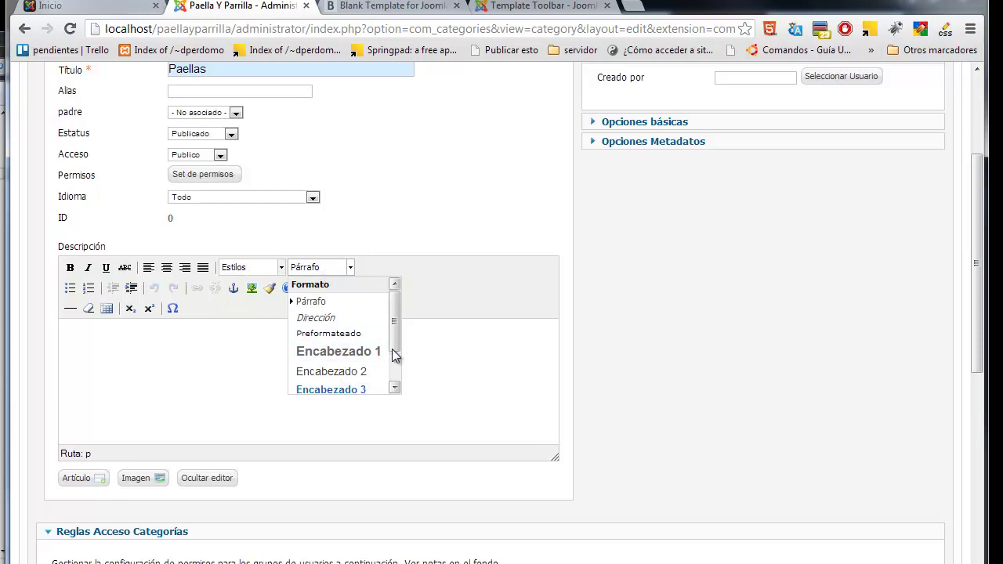
left_click_drag(394, 343, 394, 378)
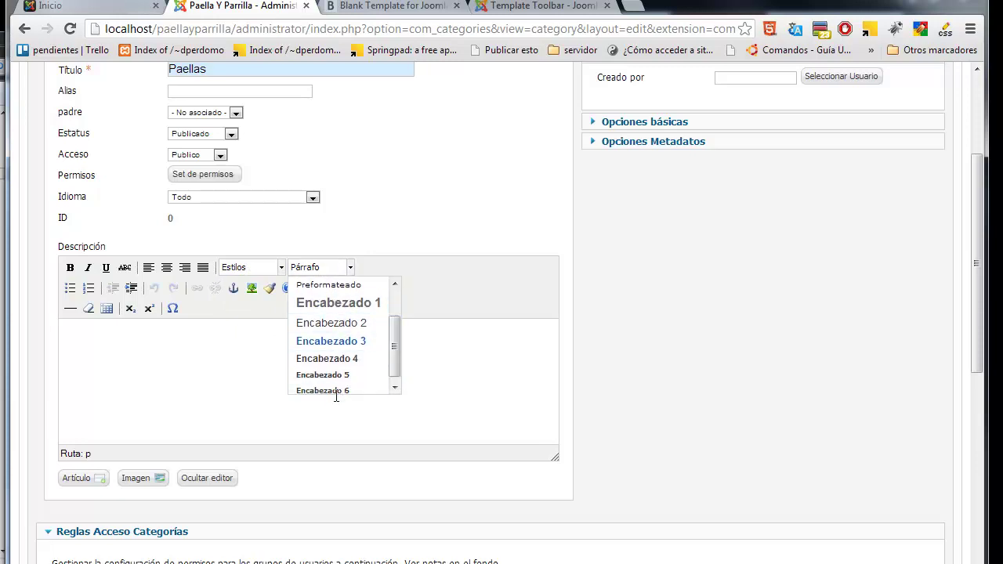
left_click(207, 358)
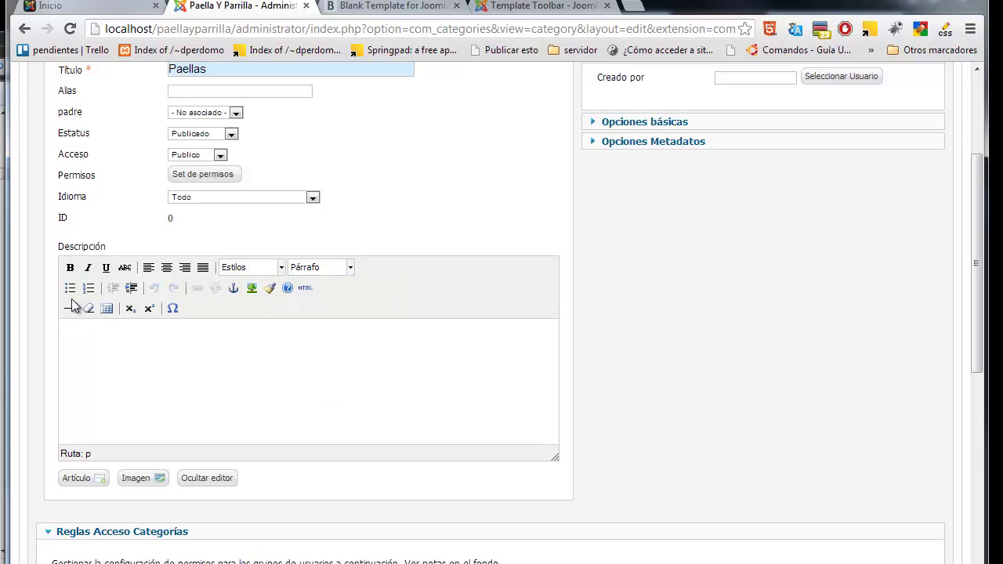
- Open the description editor's image insertion dialog, enlarge it to examine its fields, and close it without inserting anything
left_click(250, 288)
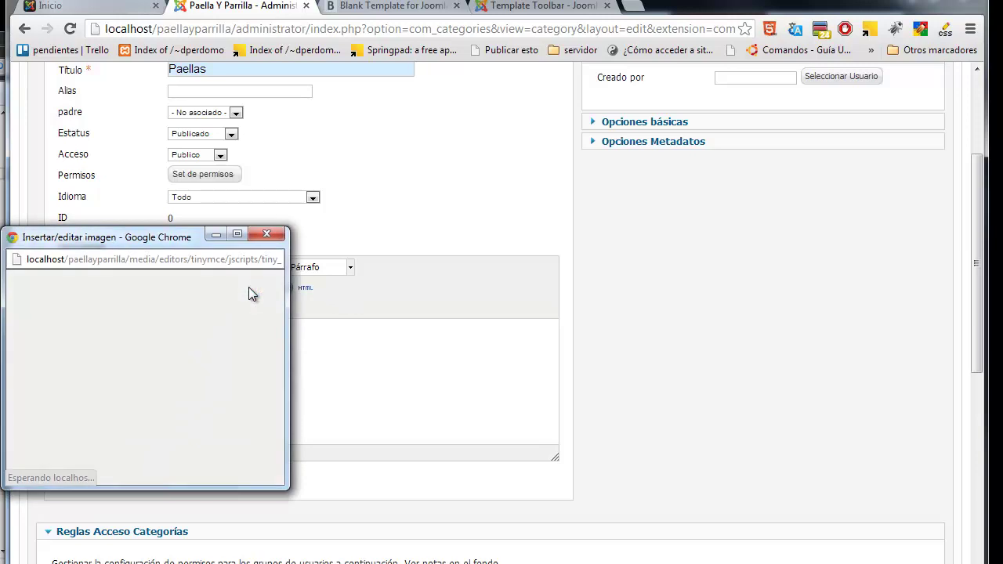
left_click_drag(154, 238, 270, 141)
left_click_drag(401, 395, 597, 473)
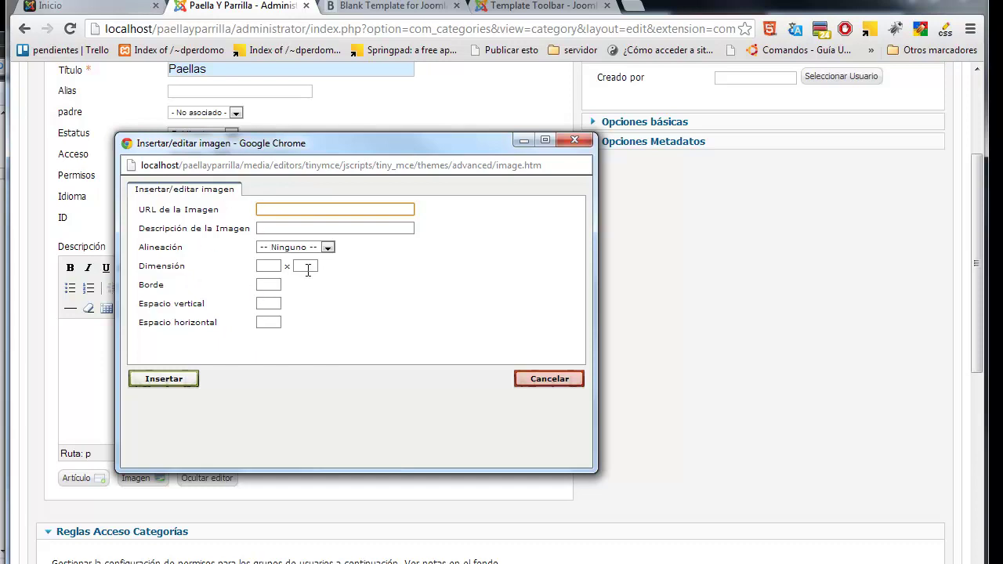
left_click(574, 140)
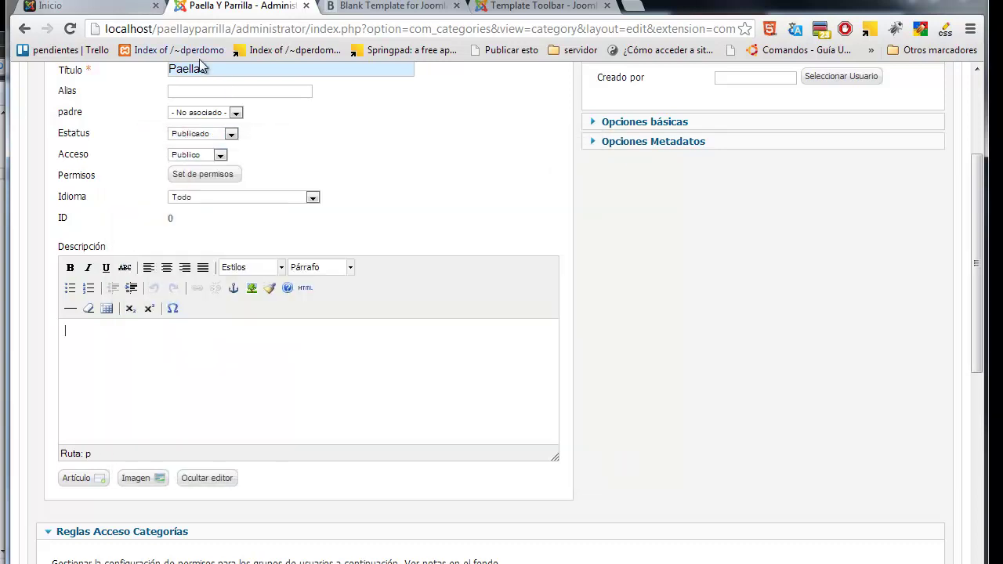
- Review the alternative layout choices in the category's basic options and set the category image to images/powered_by.png
left_click_drag(977, 328, 966, 251)
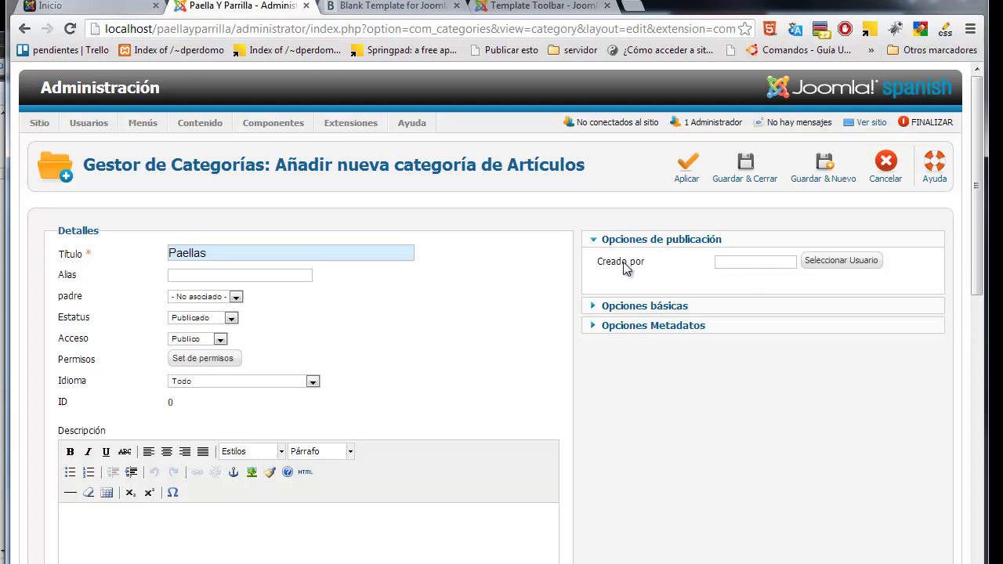
left_click(597, 307)
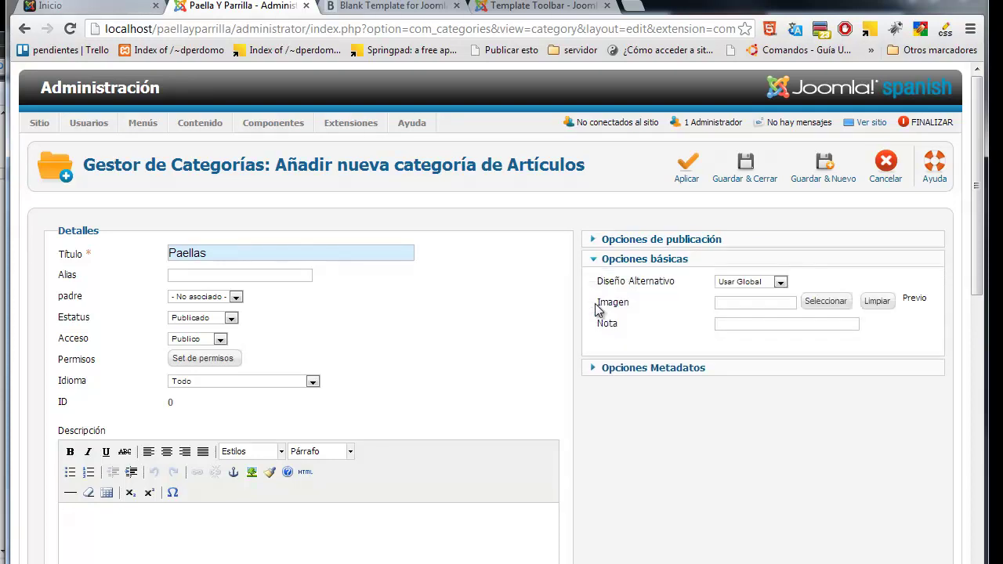
left_click(740, 284)
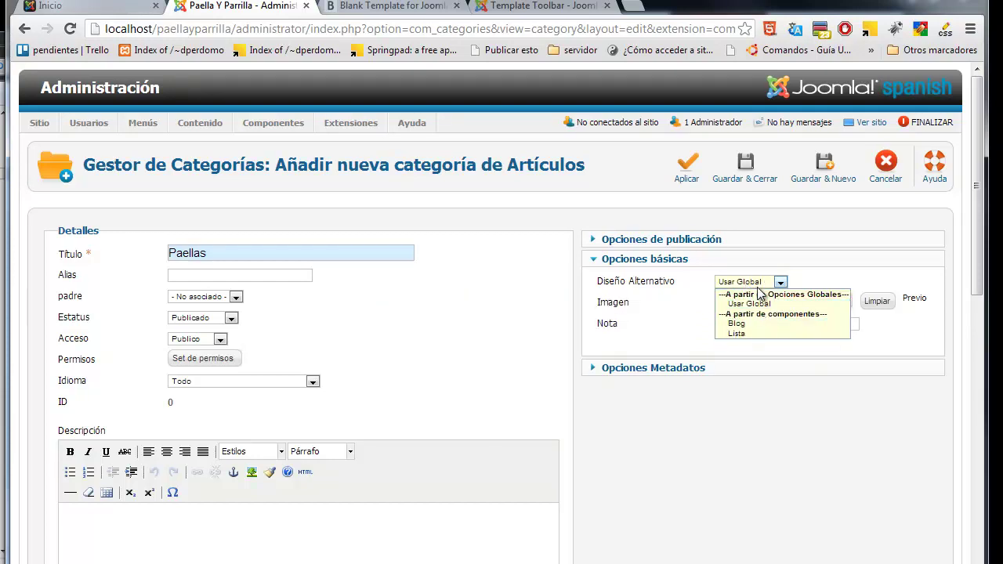
left_click(774, 398)
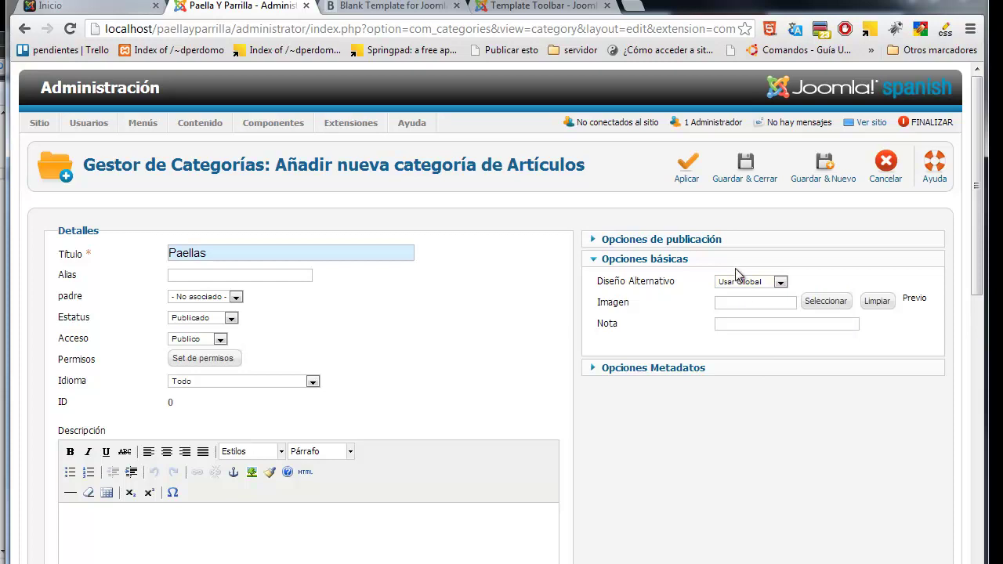
left_click(827, 302)
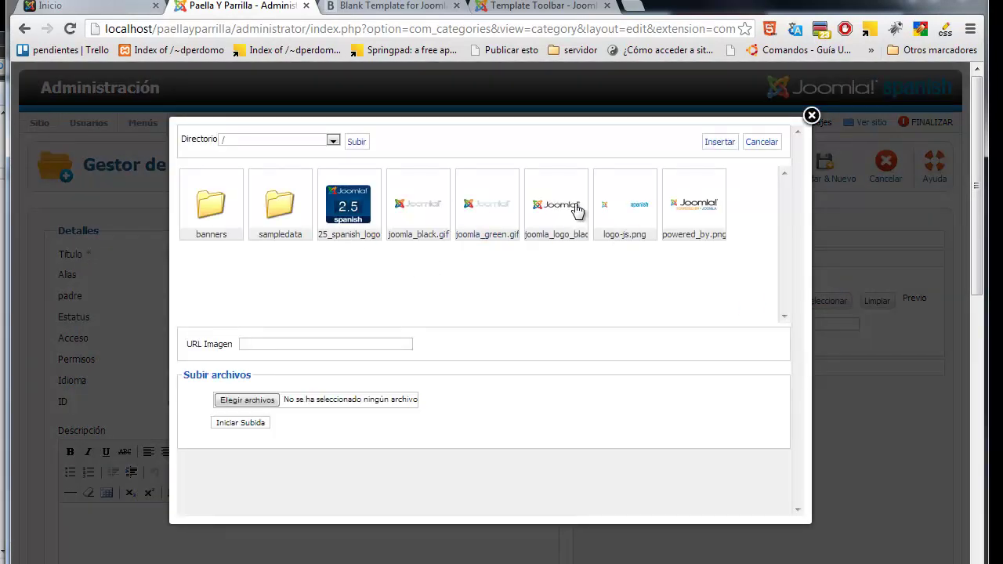
left_click(690, 213)
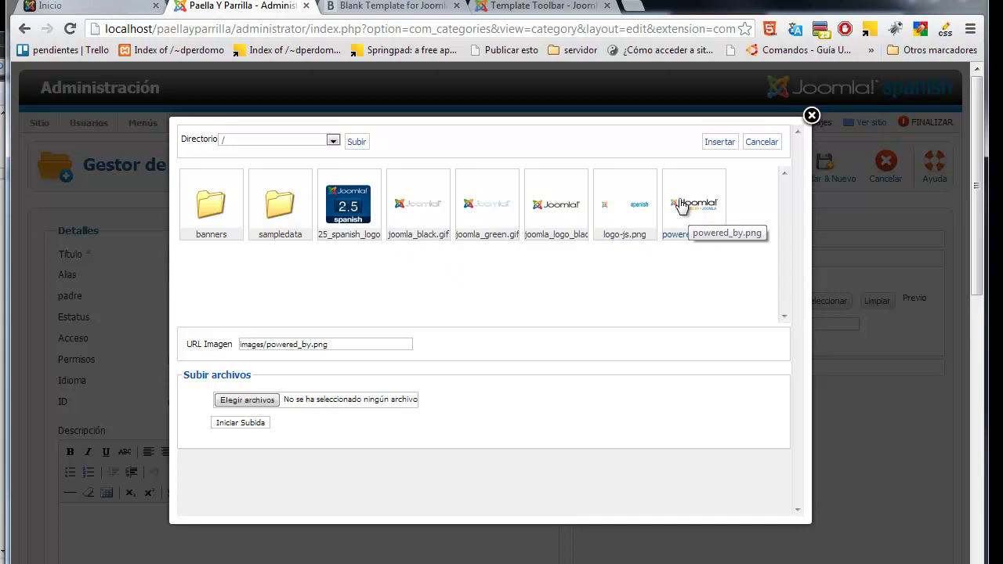
left_click(717, 145)
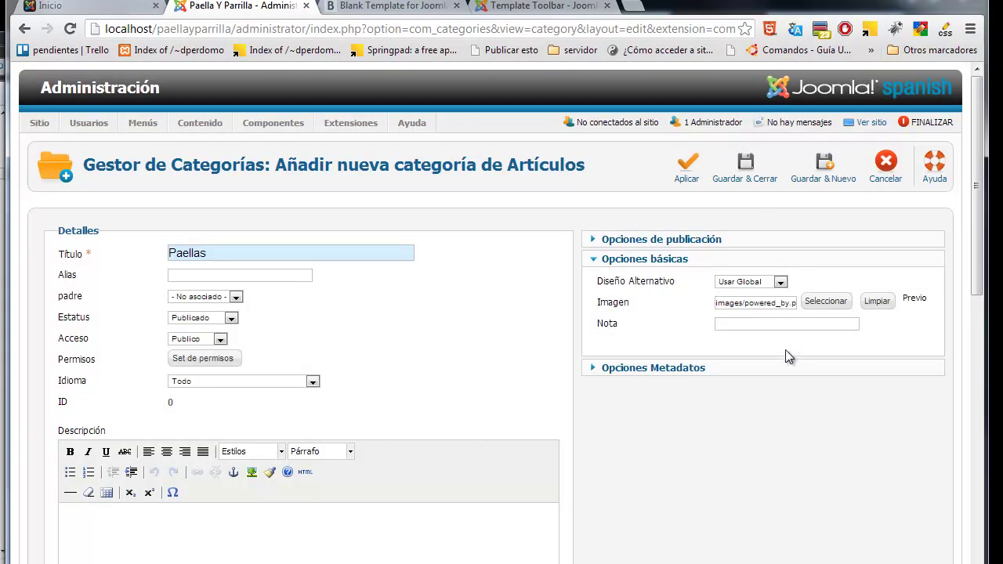
- Review the metadata options of the Paellas category, and save and close it
left_click(670, 368)
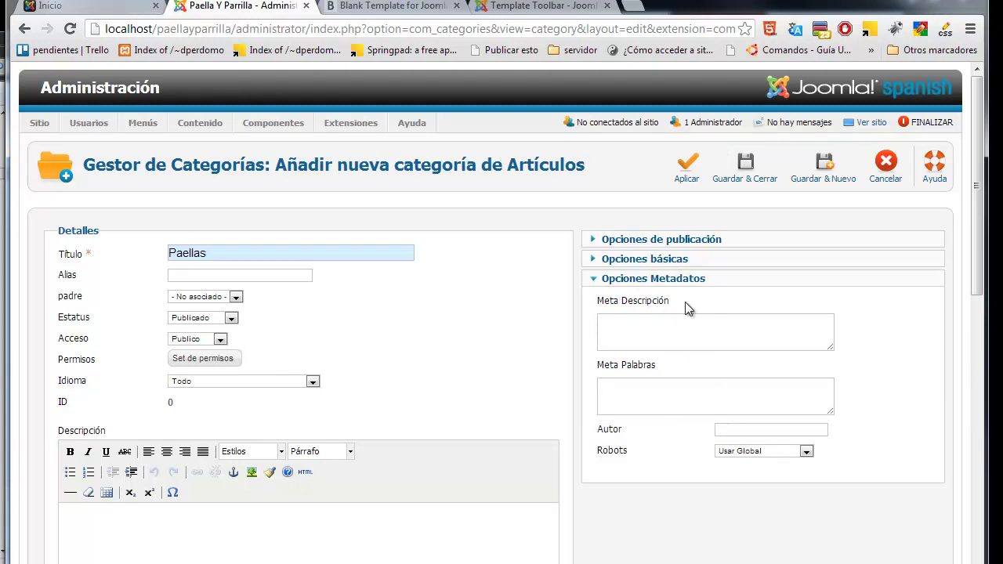
left_click(745, 177)
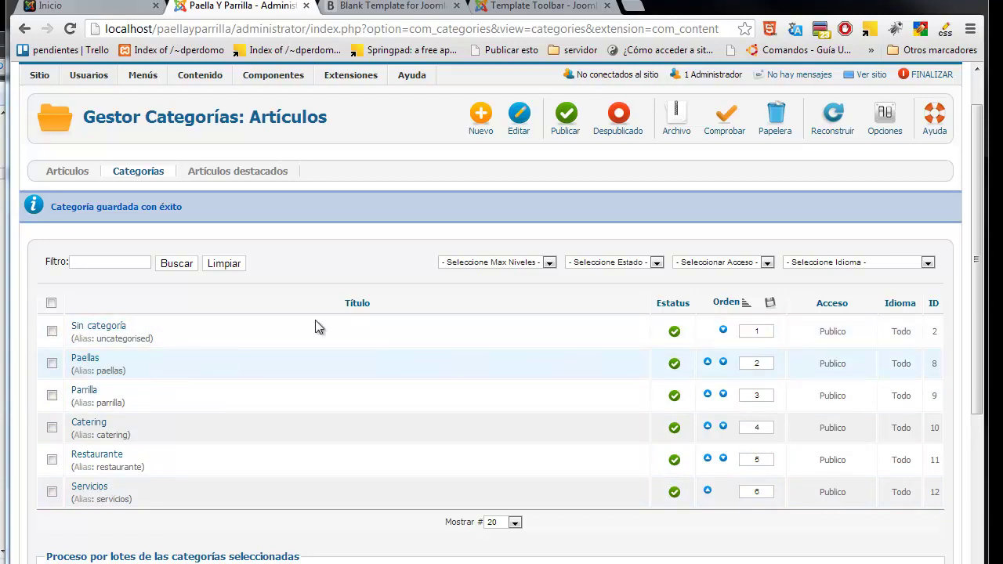
- Reload the site's front page, check its content, and return to the article category list
left_click(123, 8)
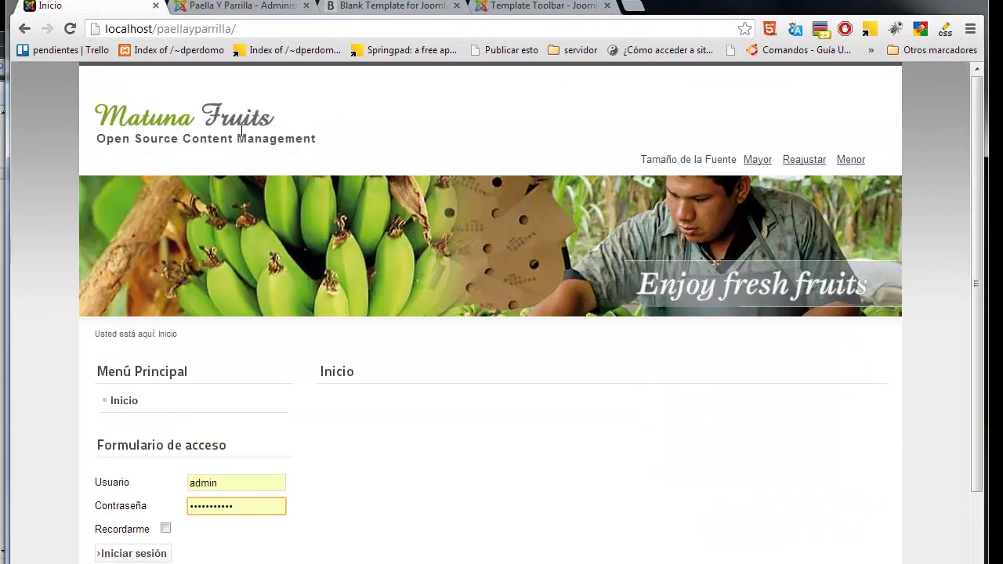
left_click(70, 31)
left_click_drag(977, 336, 963, 290)
left_click(251, 6)
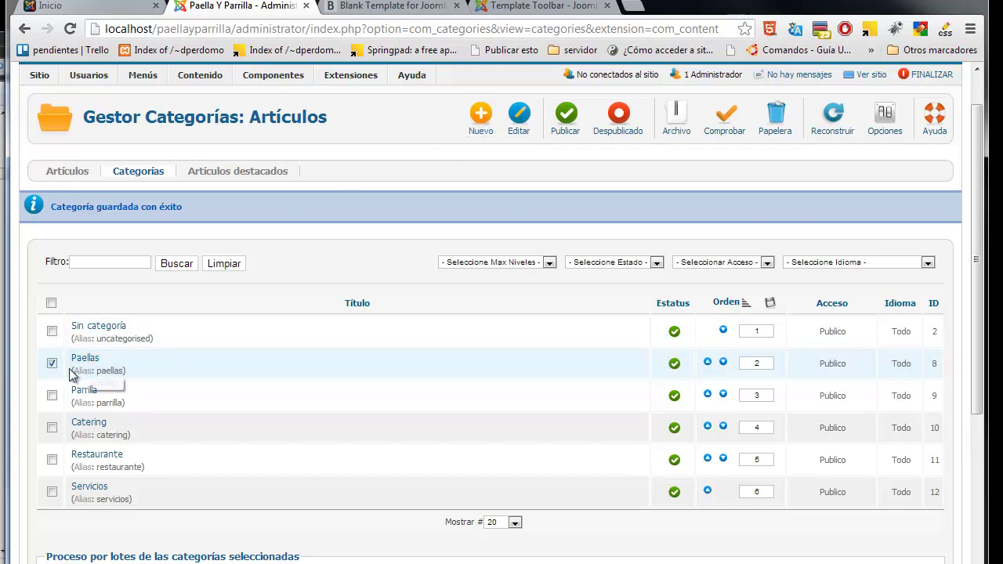
- Open the Paellas category for editing and save it while keeping its form open
left_click(520, 119)
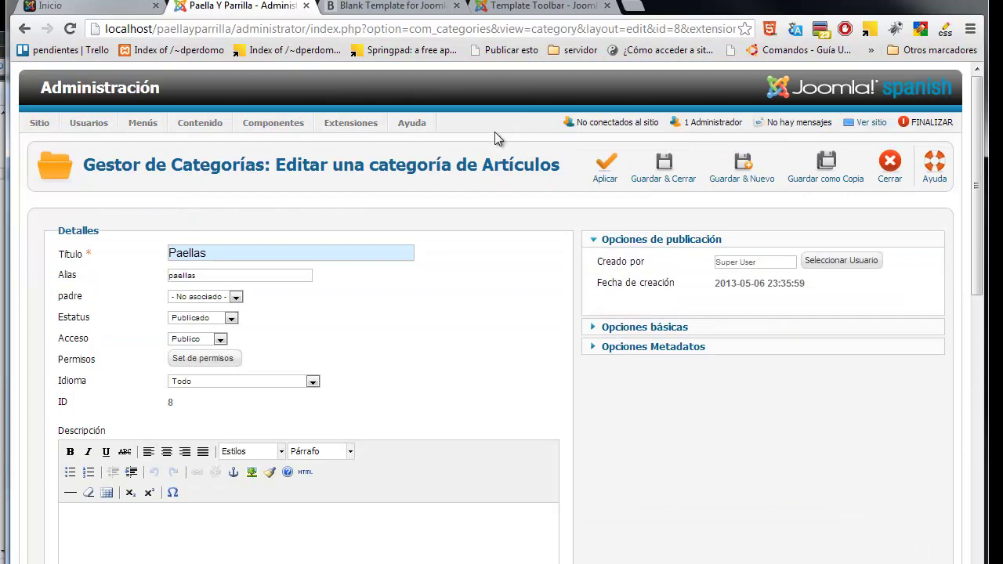
scroll(964, 231, "down", 2)
scroll(959, 230, "up", 2)
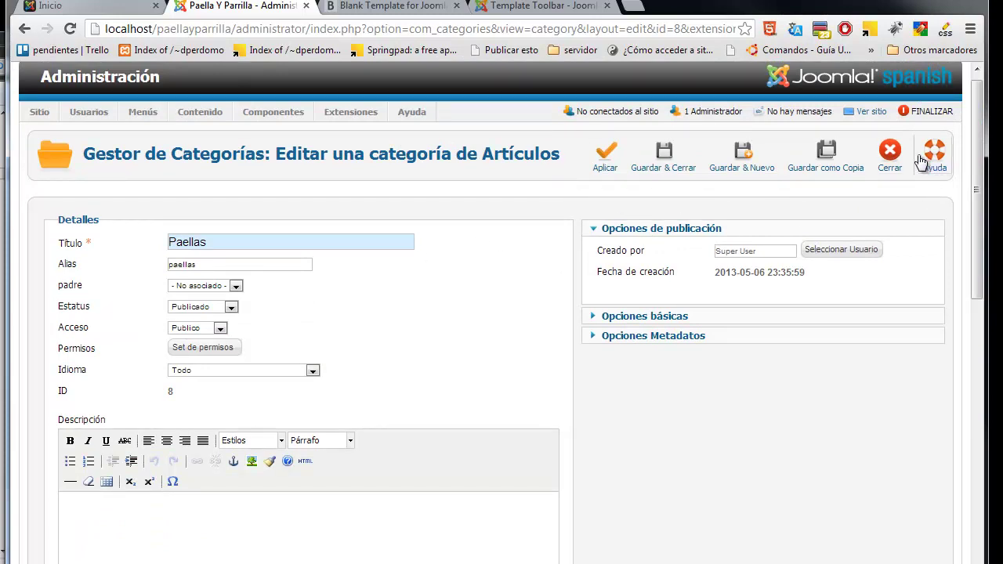
left_click(609, 171)
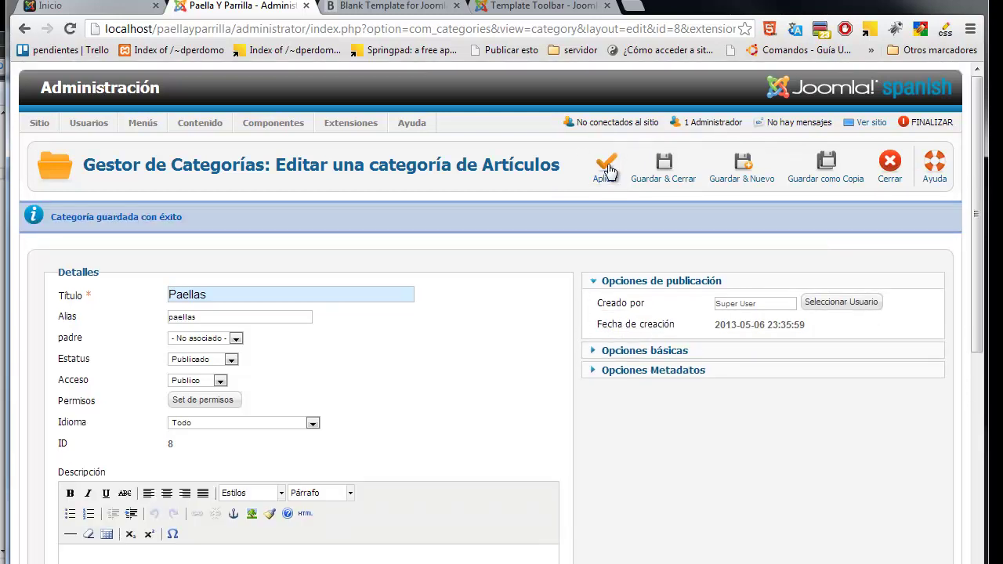
left_click_drag(63, 219, 175, 226)
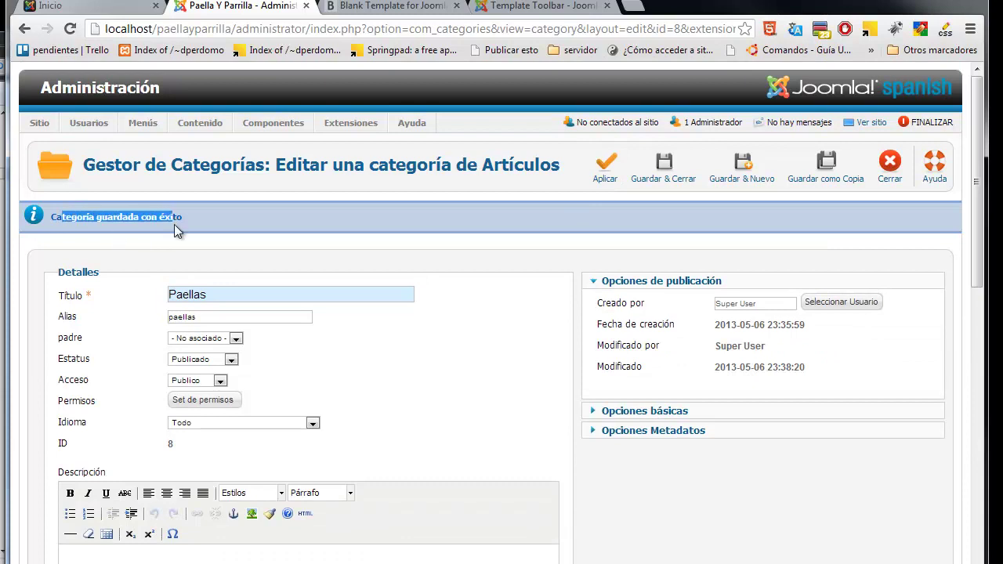
- Save the Paellas category and close its form to return to the category list
scroll(969, 244, "down", 3)
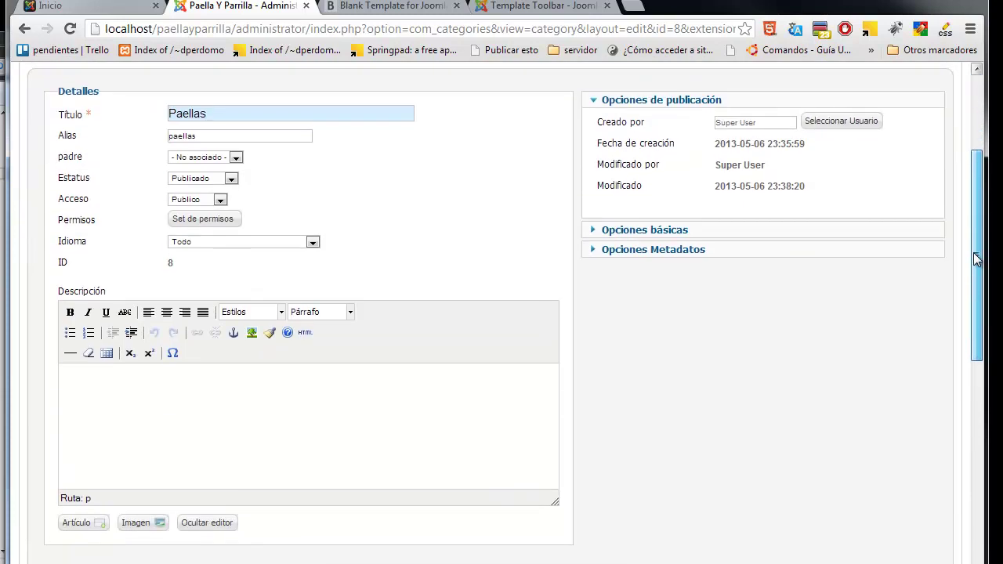
scroll(953, 239, "up", 3)
left_click(664, 170)
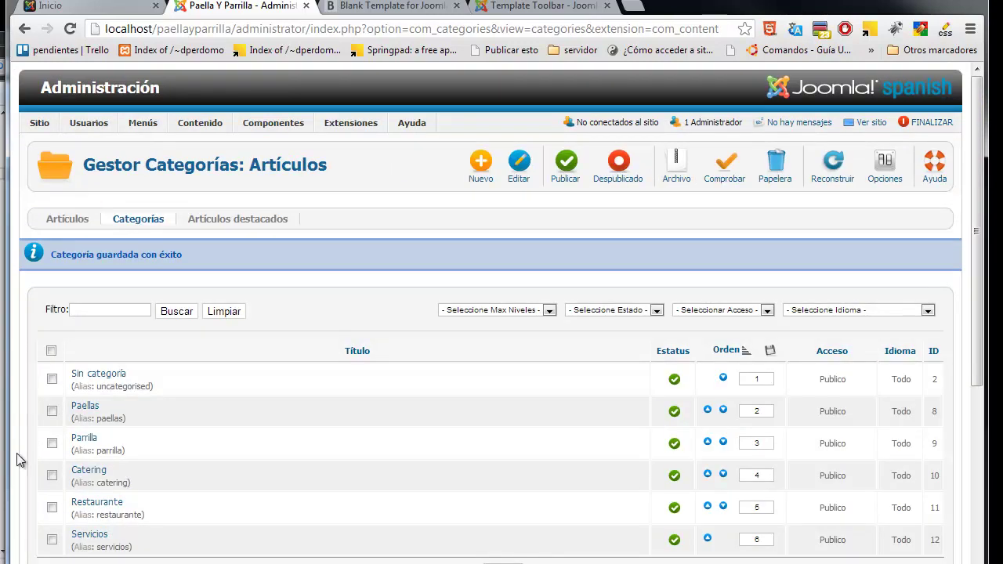
- Reopen the Paellas category, save it while starting a new category, and cancel the blank form
left_click(83, 411)
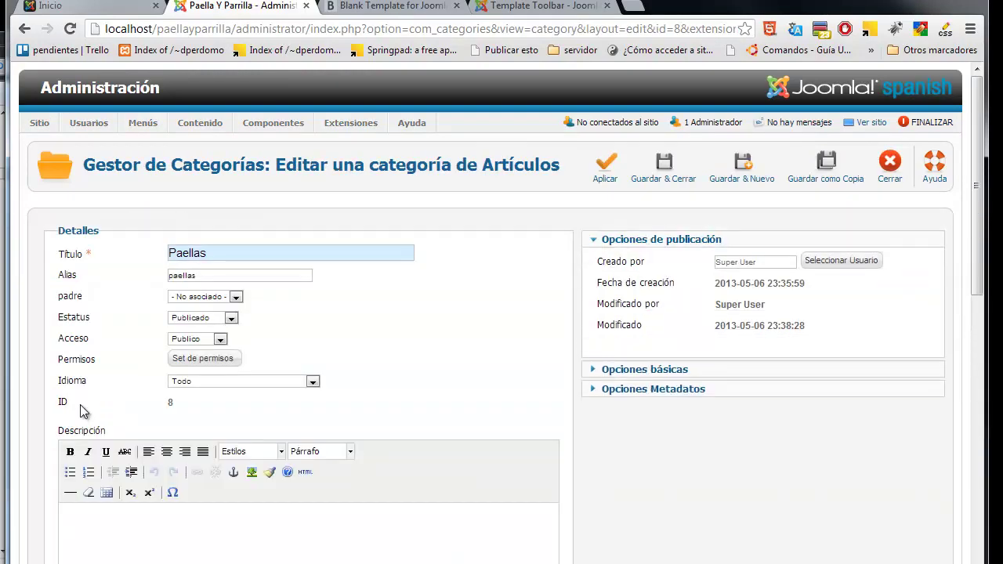
left_click(747, 179)
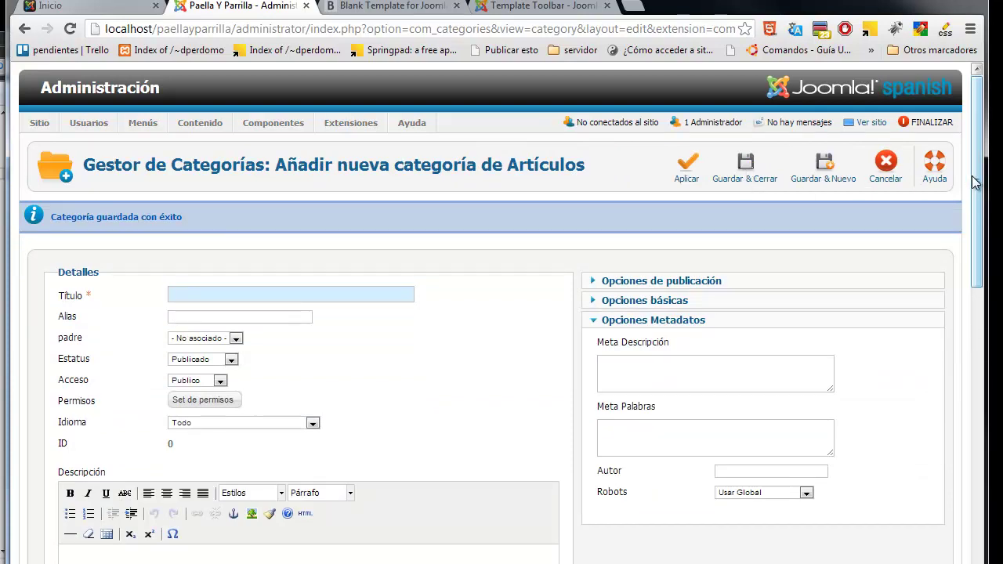
left_click_drag(978, 181, 969, 207)
left_click(885, 100)
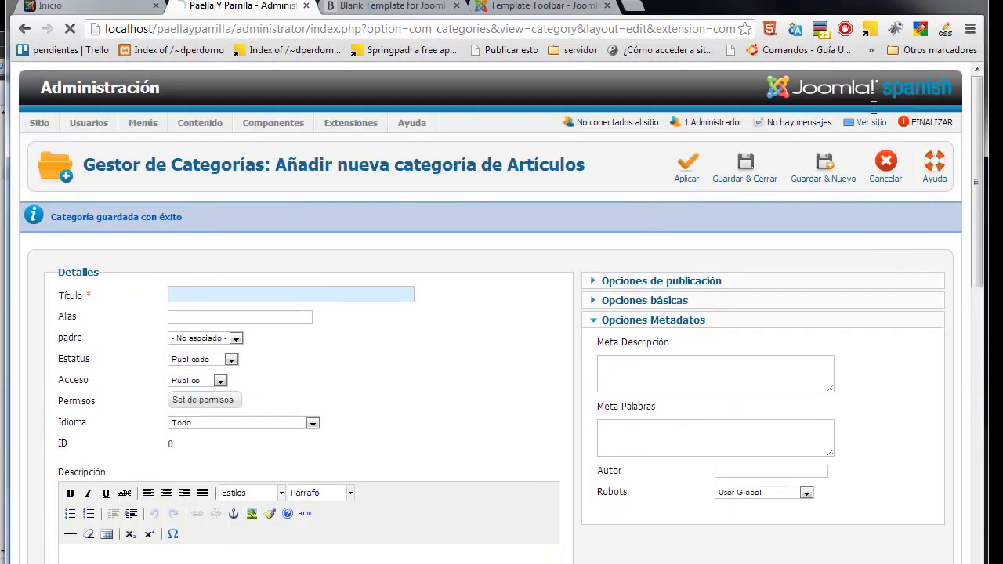
- Save the Paellas category as a copy, and give the copy the title Noticias with an empty alias
left_click(85, 365)
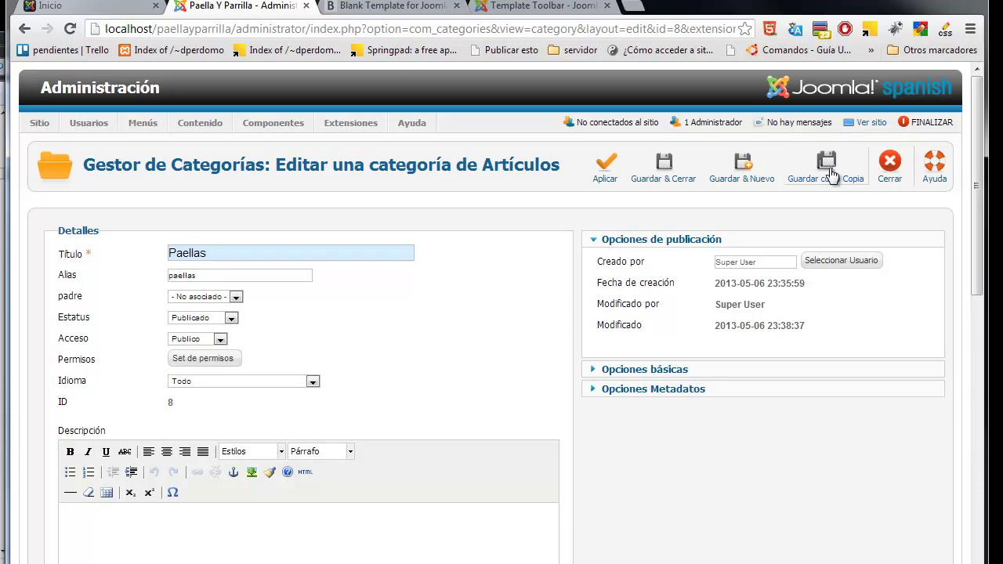
left_click(831, 175)
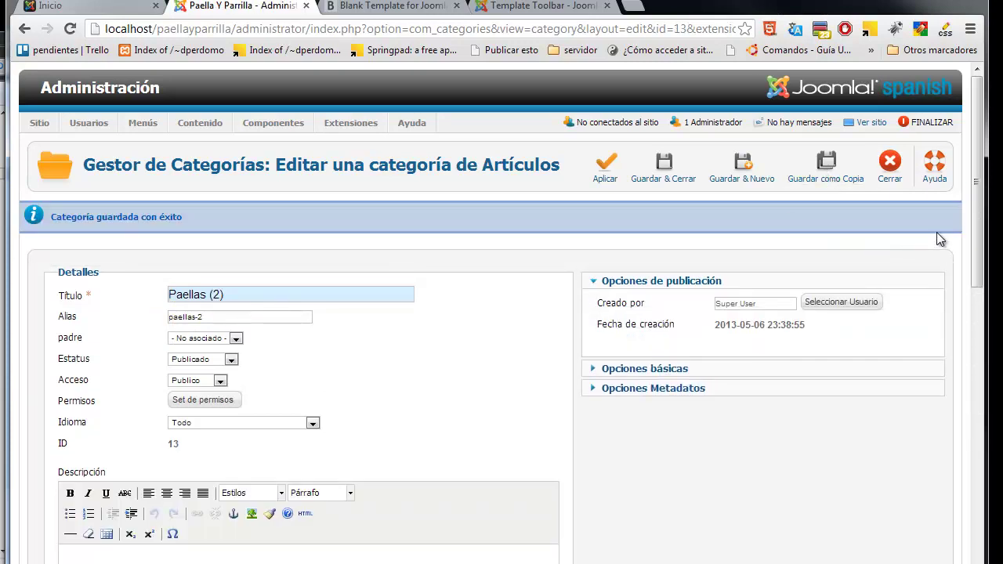
scroll(975, 239, "down", 1)
left_click_drag(201, 228, 157, 226)
key("BackSpace")
left_click_drag(238, 205, 144, 208)
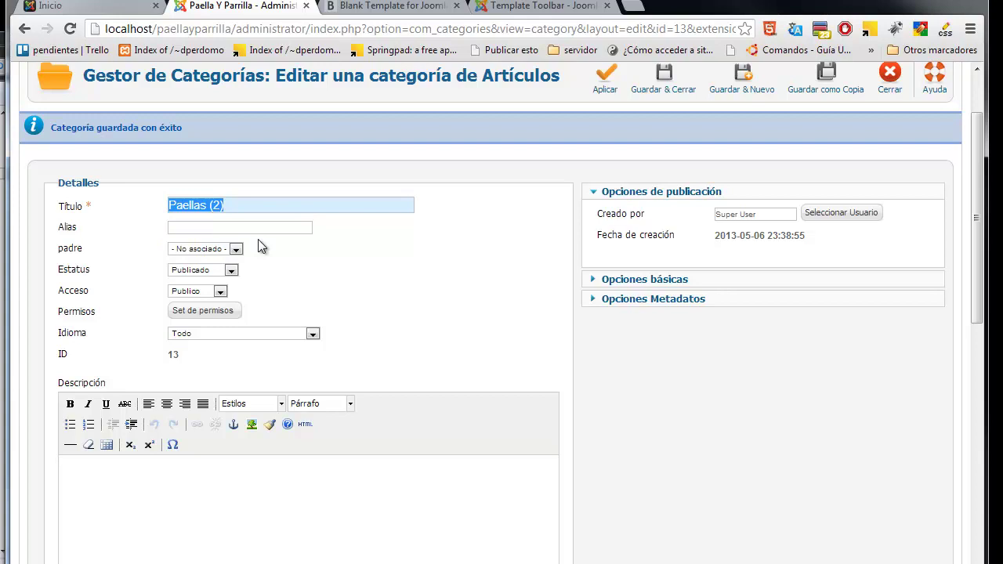
type("Noticias")
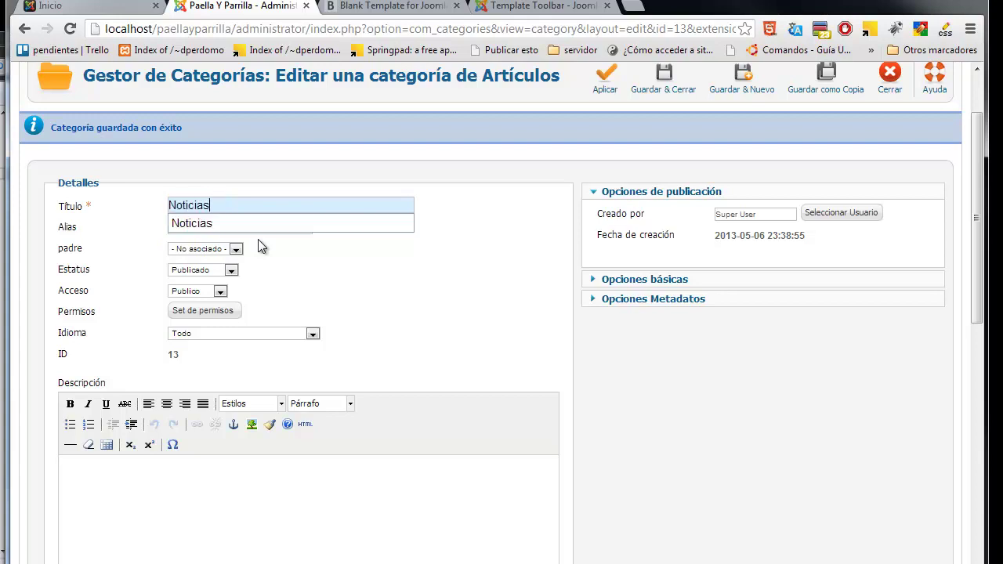
key("Escape")
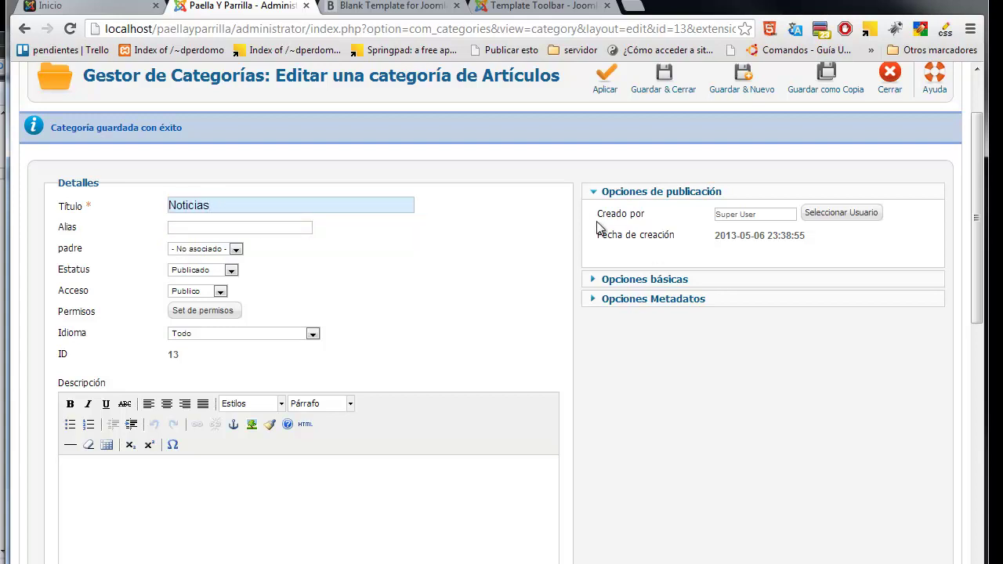
- Save and close the Noticias category and check its entry in the category list
left_click_drag(976, 227, 982, 195)
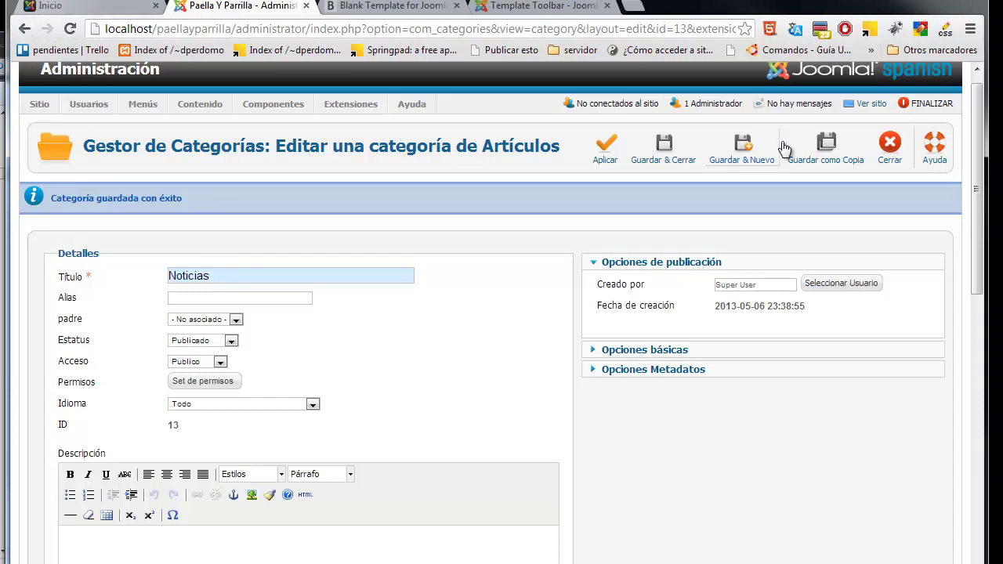
left_click(673, 152)
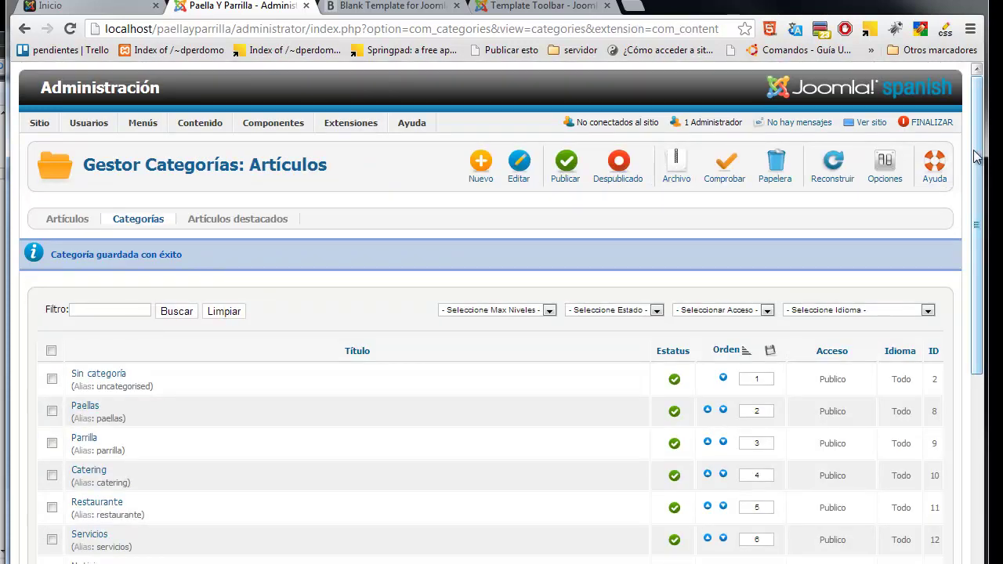
scroll(968, 227, "down", 3)
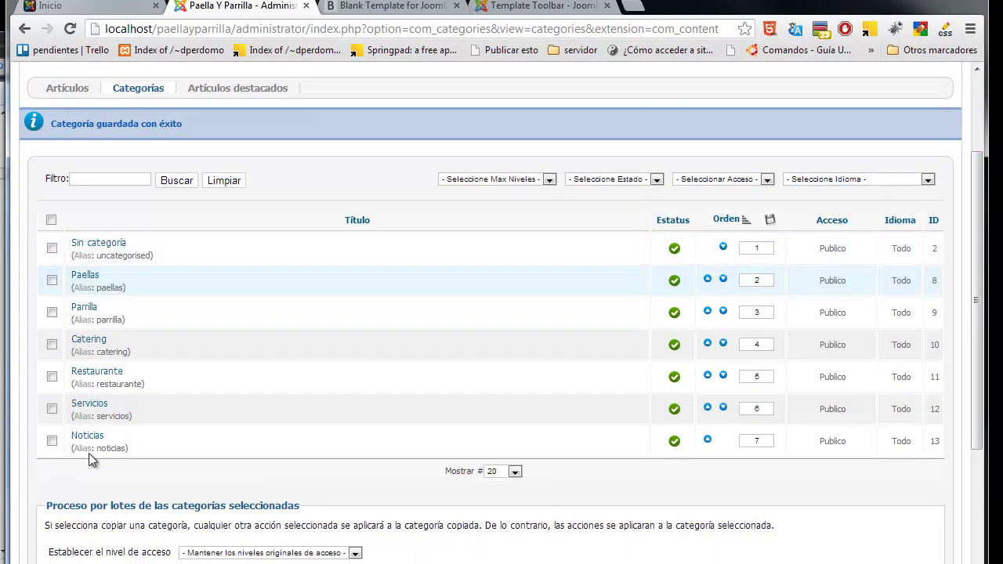
scroll(984, 258, "up", 2)
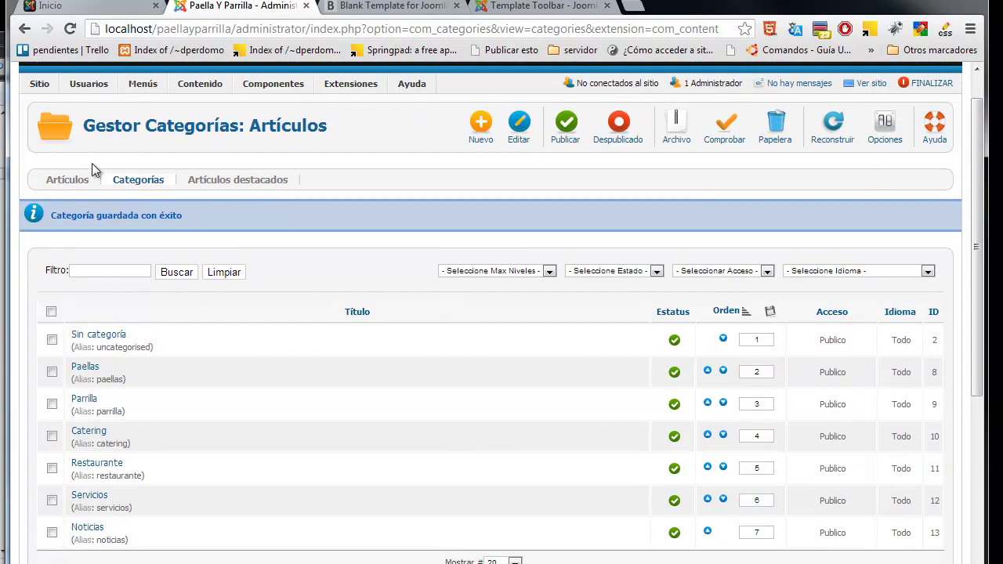
- Open the article manager from the category list, and reopen it by way of the control panel
left_click(69, 181)
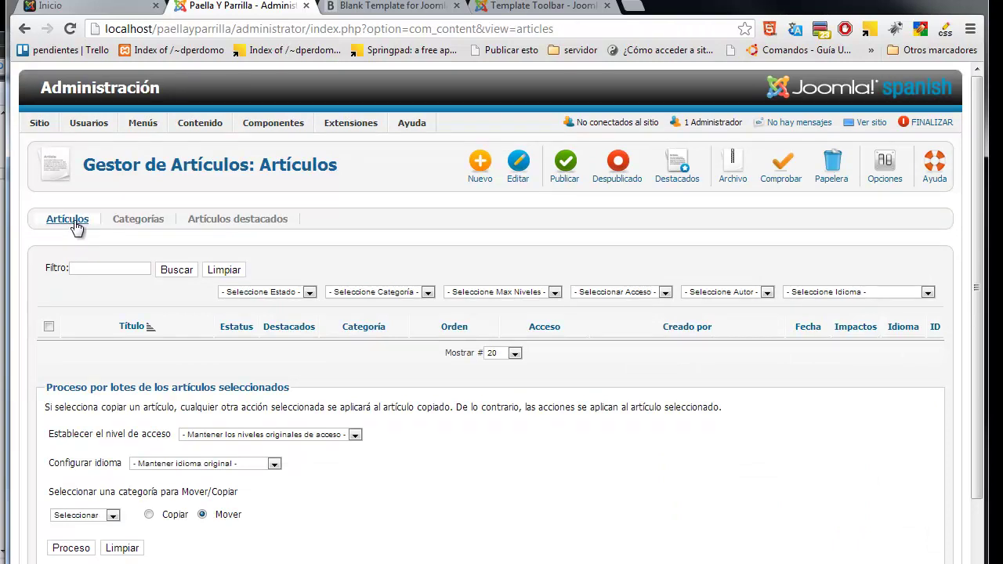
mouse_move(38, 125)
left_click(49, 144)
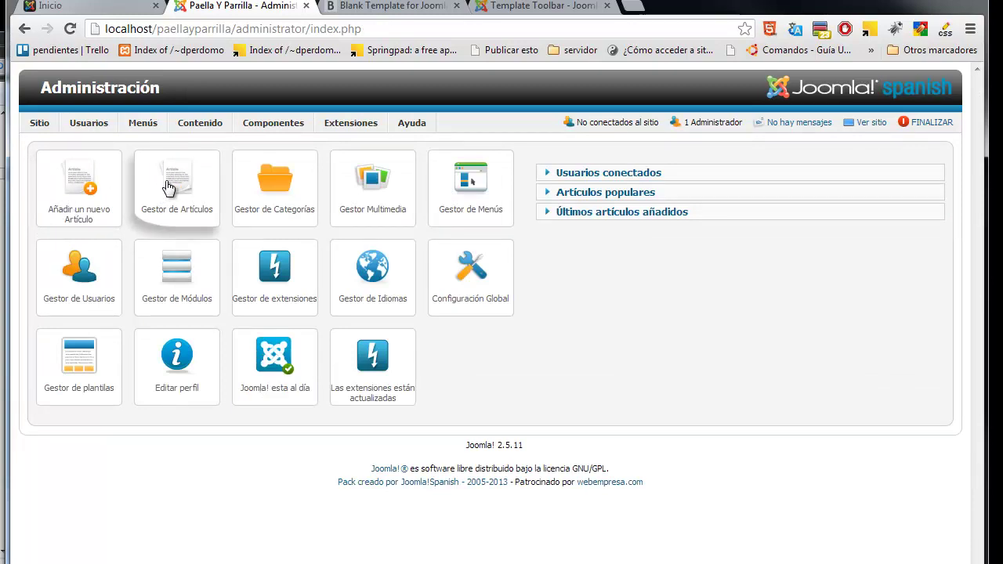
mouse_move(202, 132)
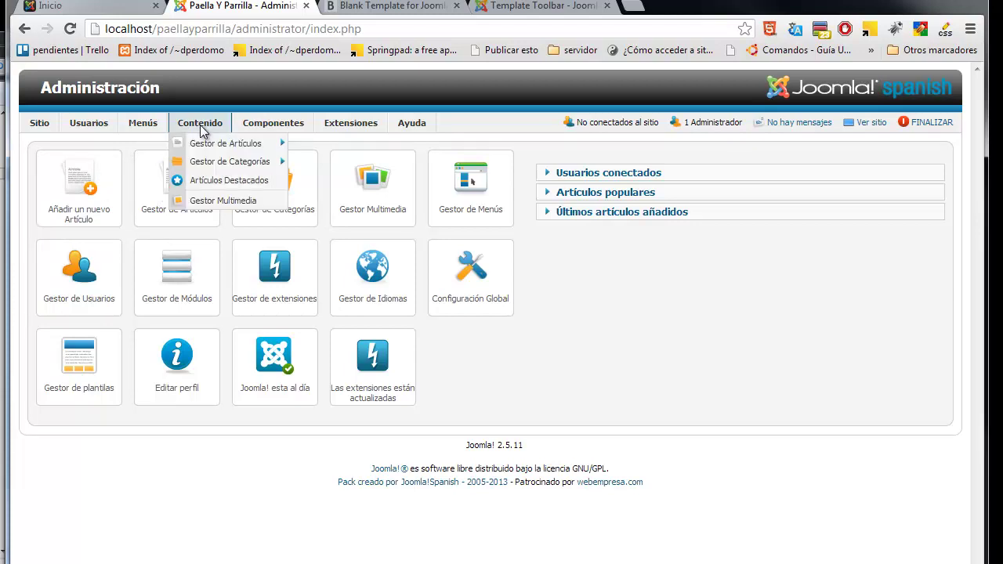
left_click(207, 143)
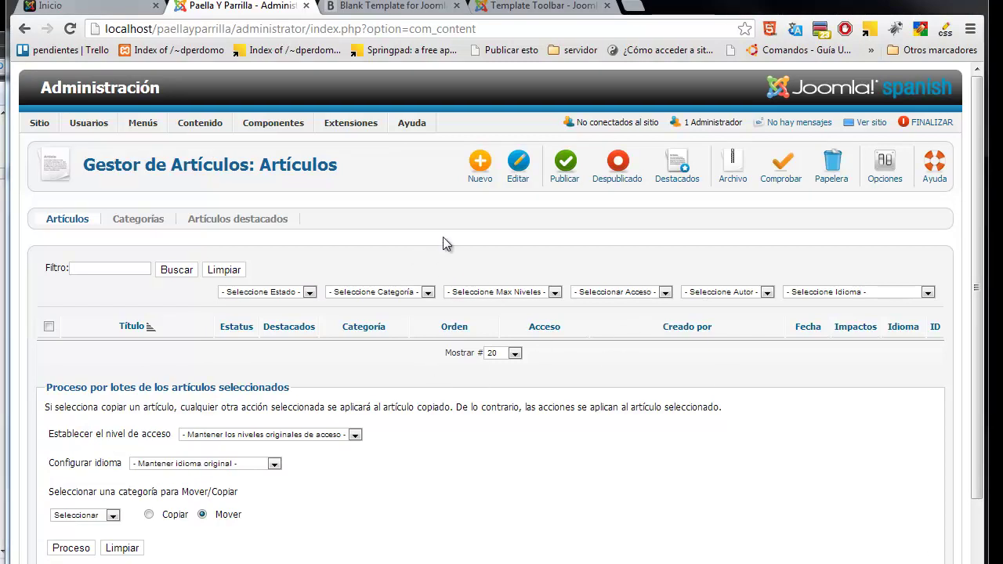
- Start a new article titled "Quienes somos" with the alias left empty, assigned to Sin categoría
left_click(480, 166)
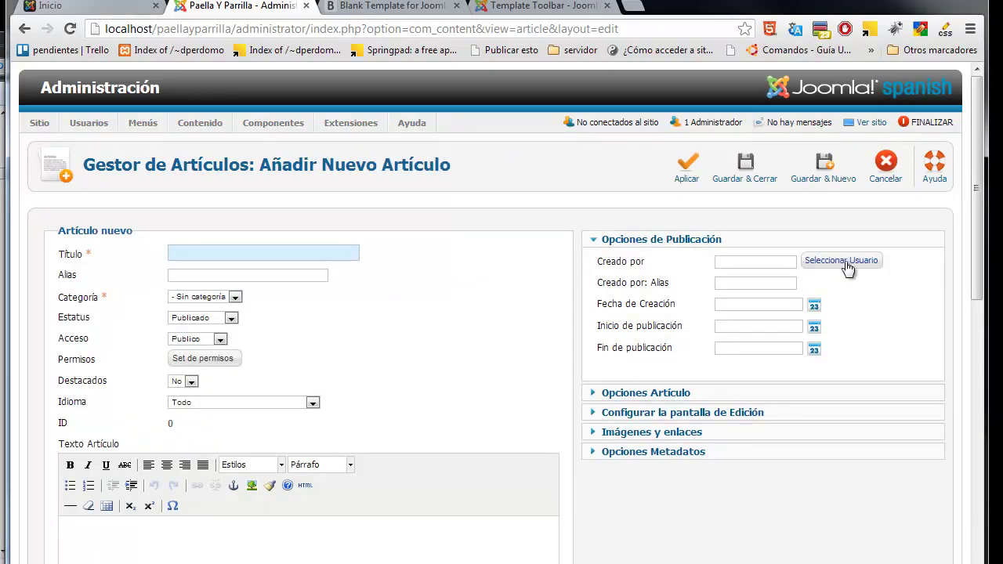
mouse_move(977, 196)
left_mouse_down()
mouse_move(984, 351)
mouse_move(975, 189)
left_mouse_up()
type("Quienes somos")
left_click(192, 275)
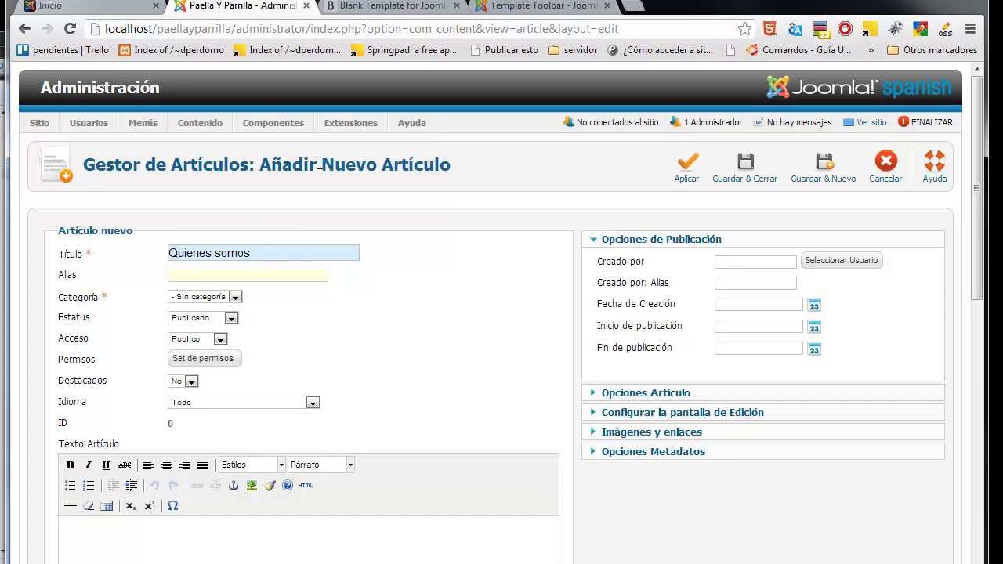
left_click(235, 298)
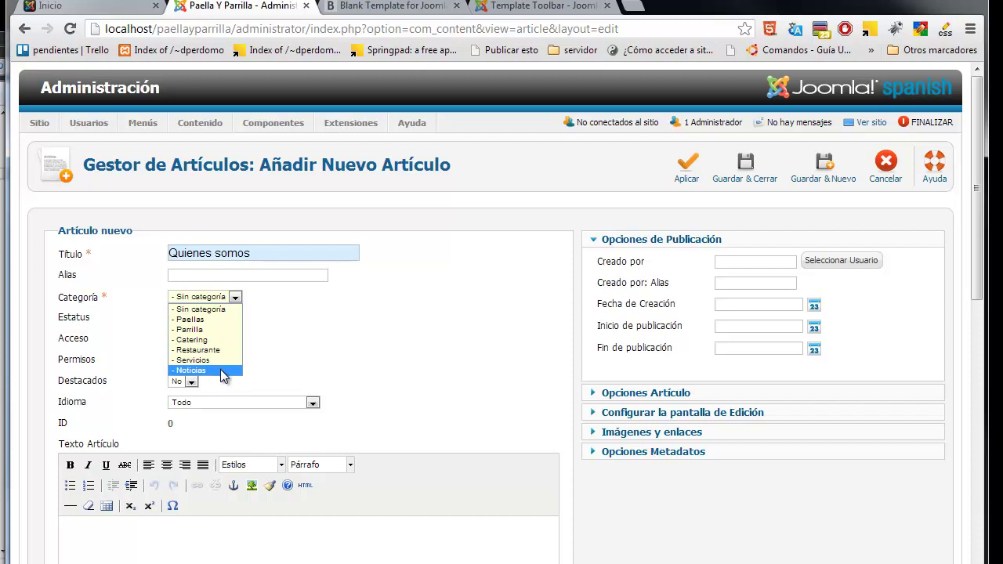
left_click(195, 312)
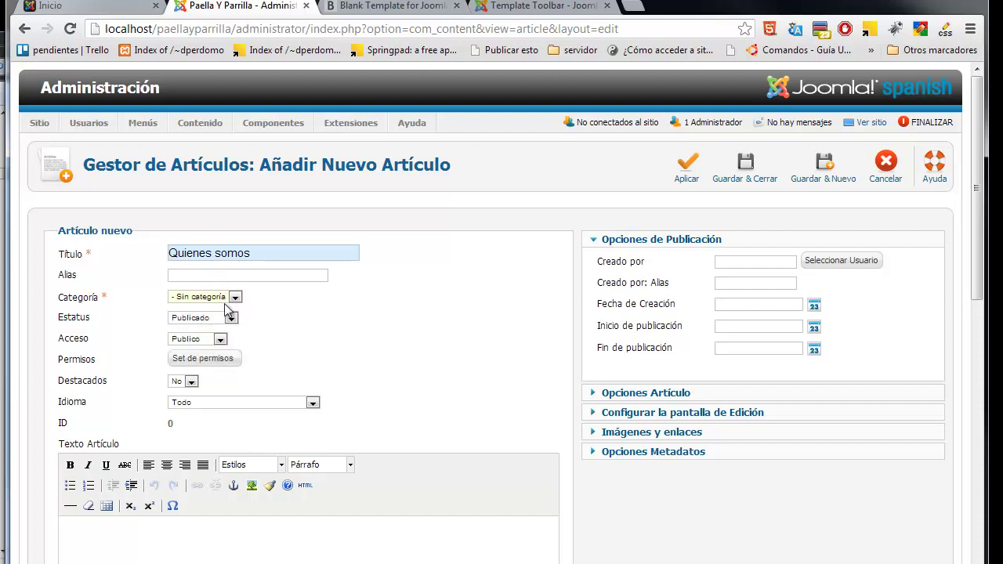
- Keep the article's access as Publico and enter "La información corporativa" as its text
left_click(195, 345)
left_click(309, 335)
left_click_drag(979, 275, 977, 357)
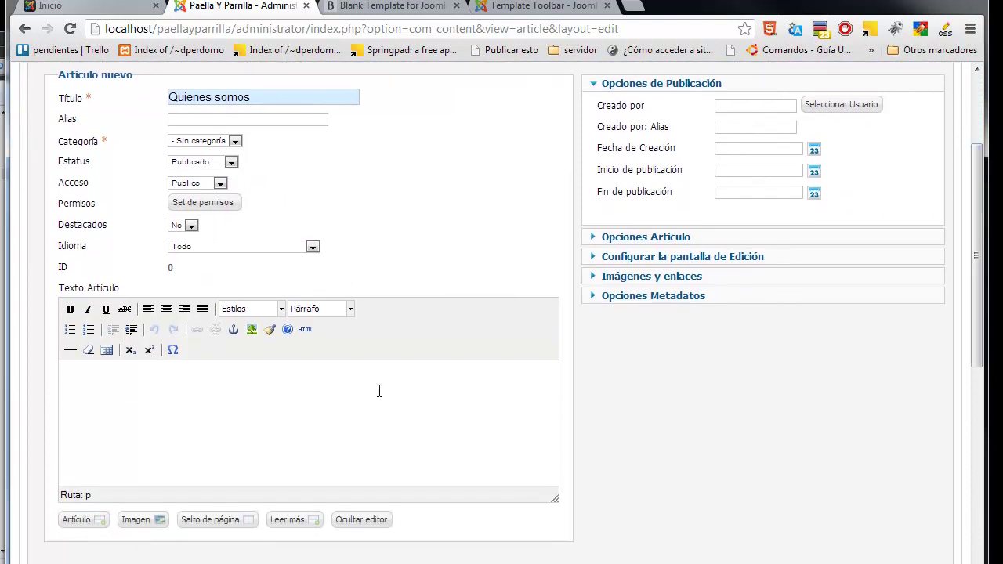
type("La información ")
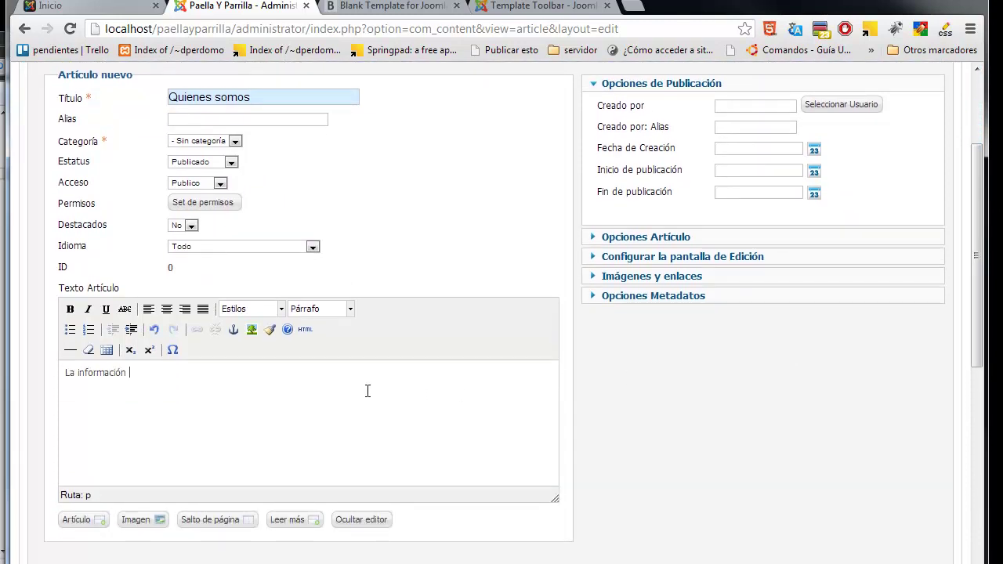
type("corporativa")
- View the users selectable as the article's creator, and enter the author's full name as the creator alias
left_click_drag(976, 293, 976, 252)
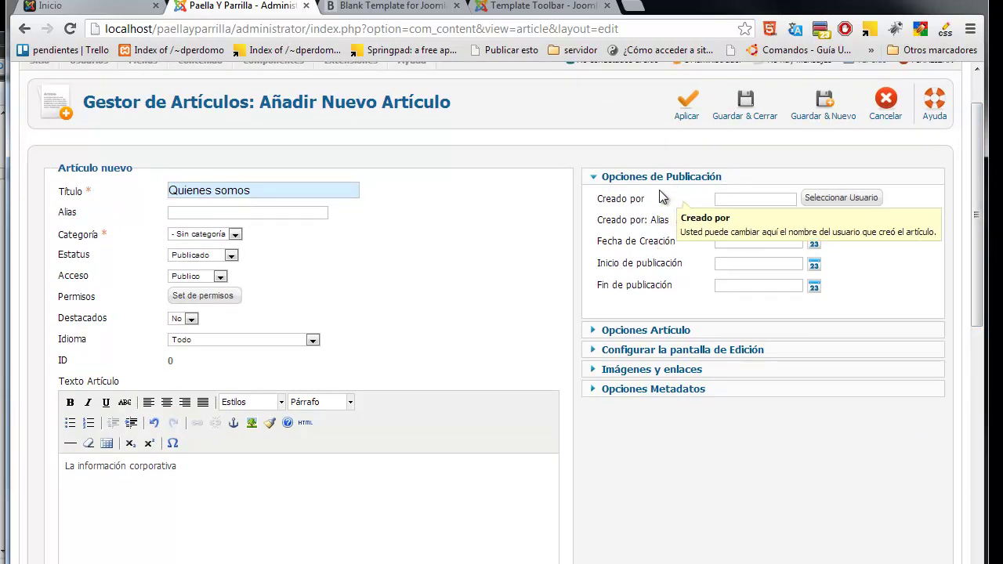
left_click(840, 199)
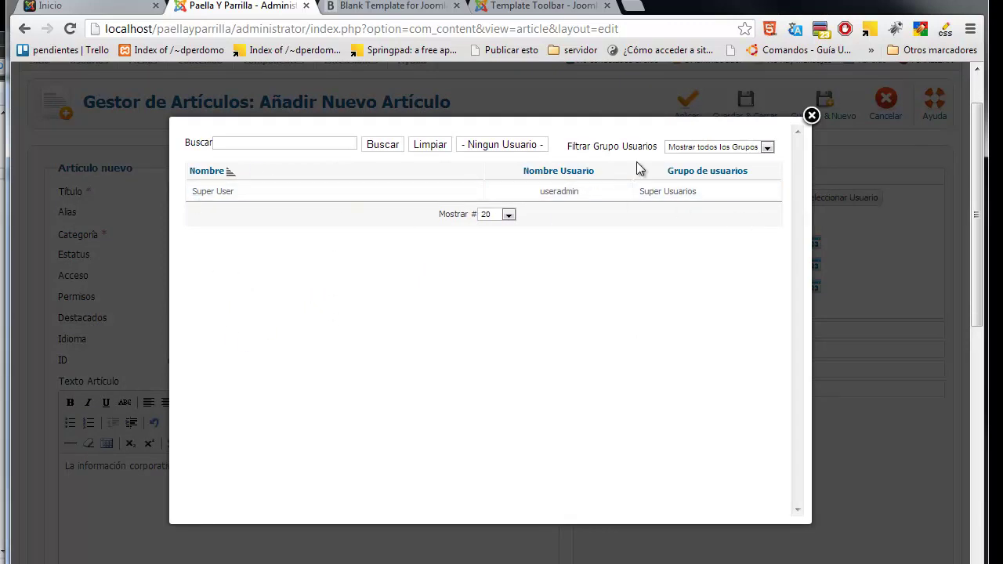
left_click(811, 115)
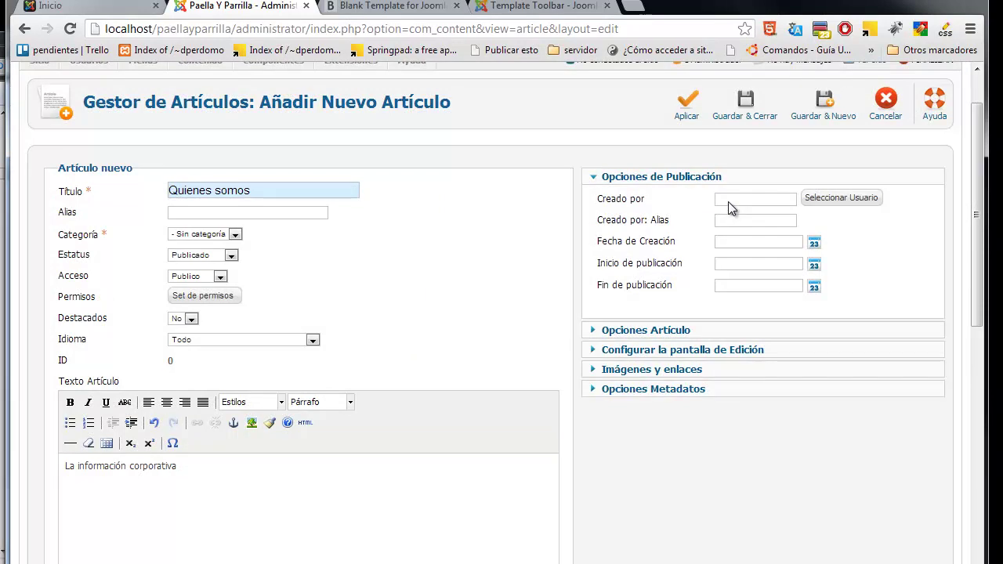
left_click(741, 223)
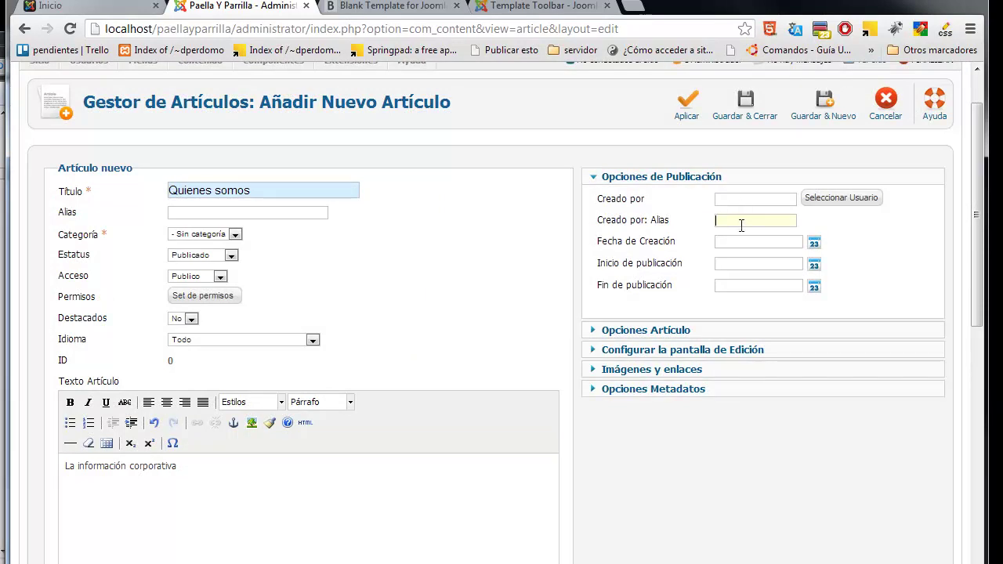
type("David Perdomo")
- Set the article's creation date to 2013-05-01, publication start to 2013-05-24 and publication end to 2013-05-17
left_click(817, 244)
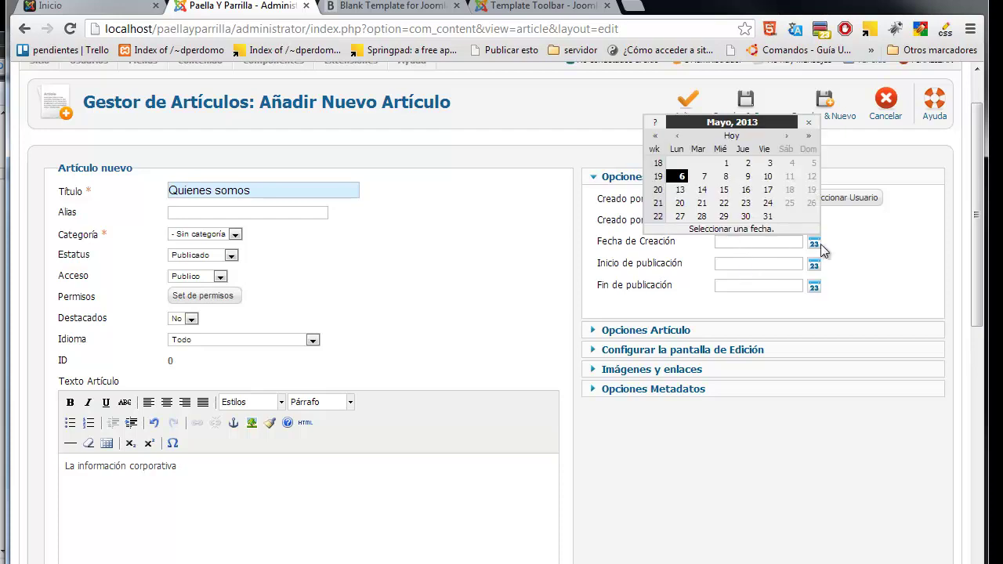
left_click(727, 163)
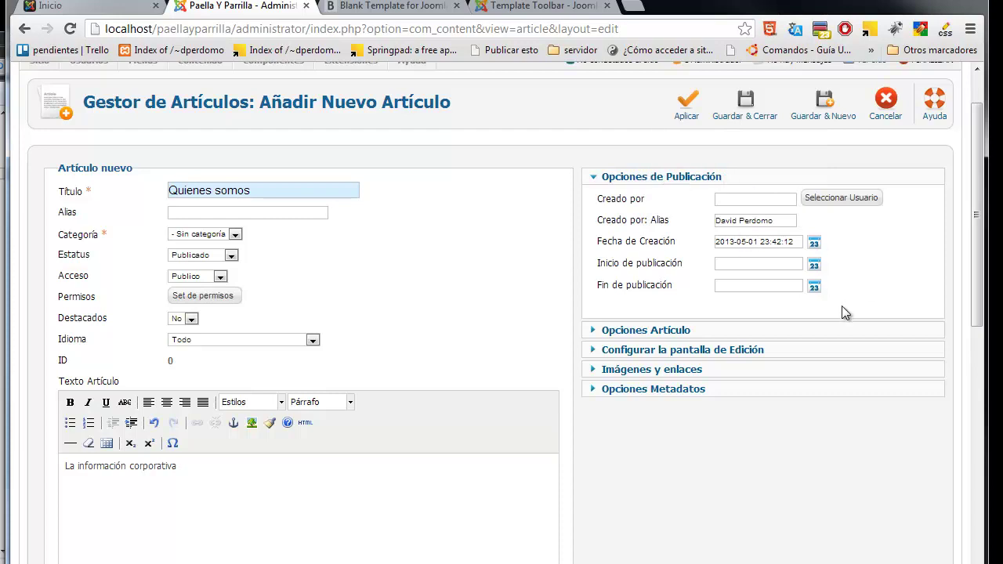
left_click(814, 265)
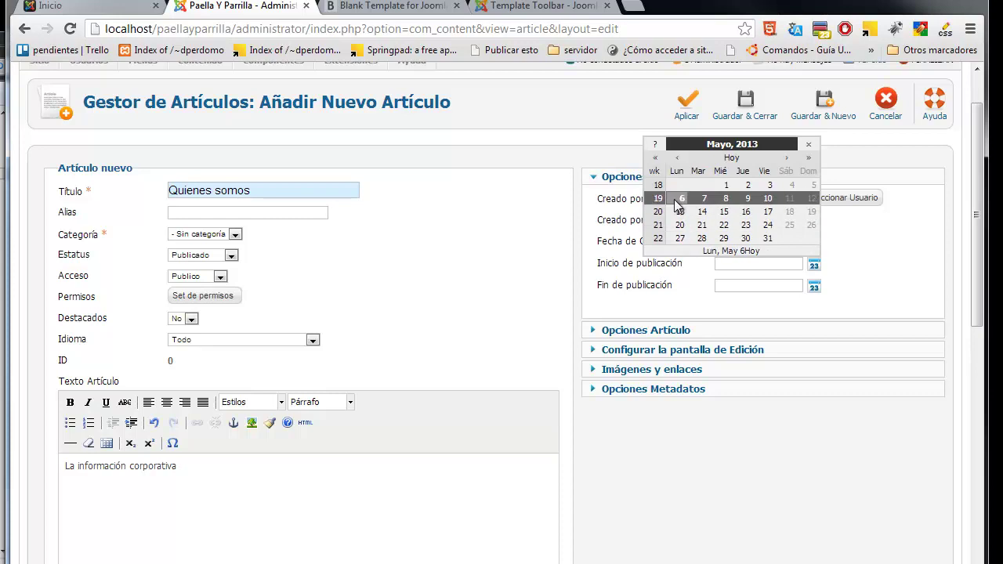
left_click(768, 225)
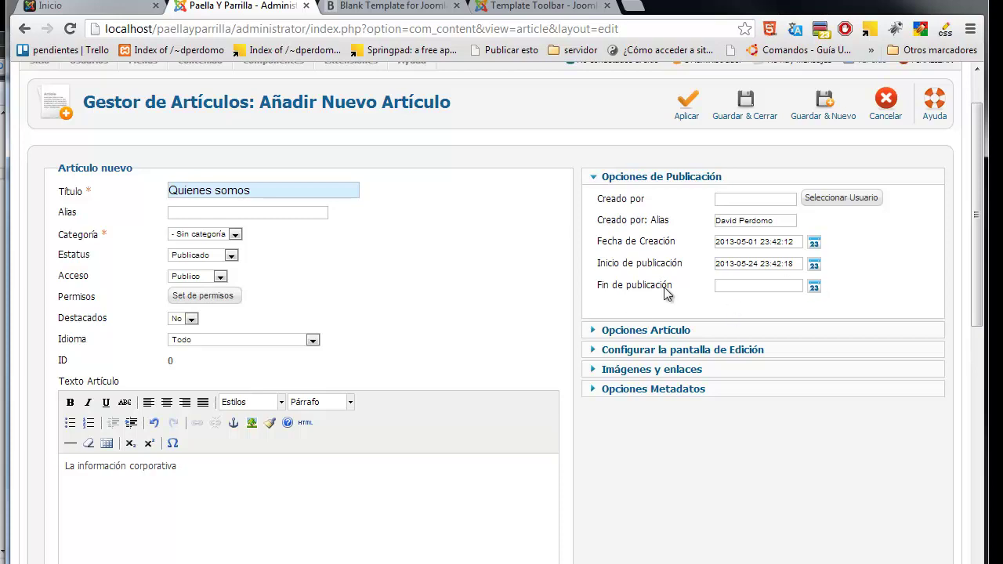
left_click(814, 287)
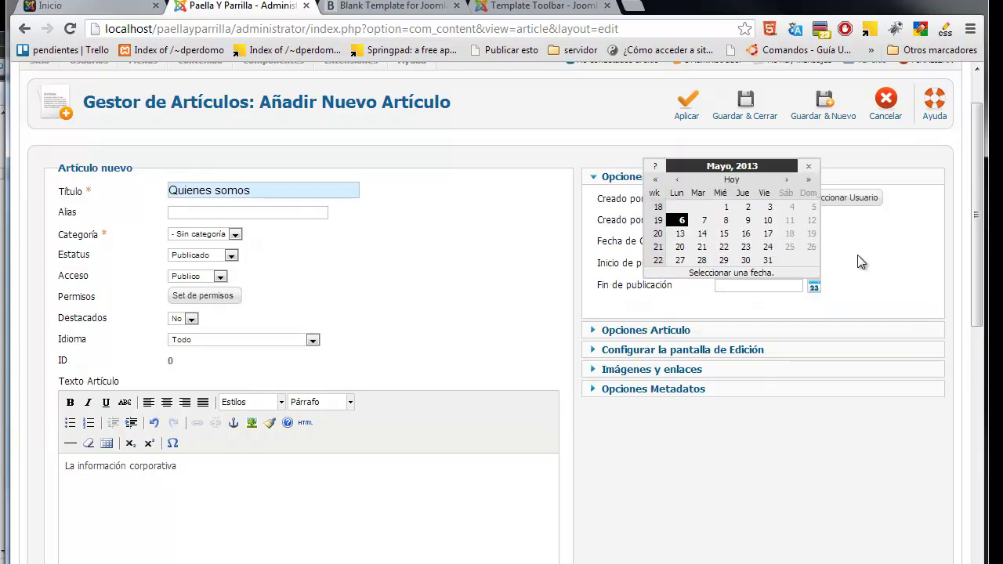
left_click(860, 262)
left_click(814, 287)
left_click(767, 236)
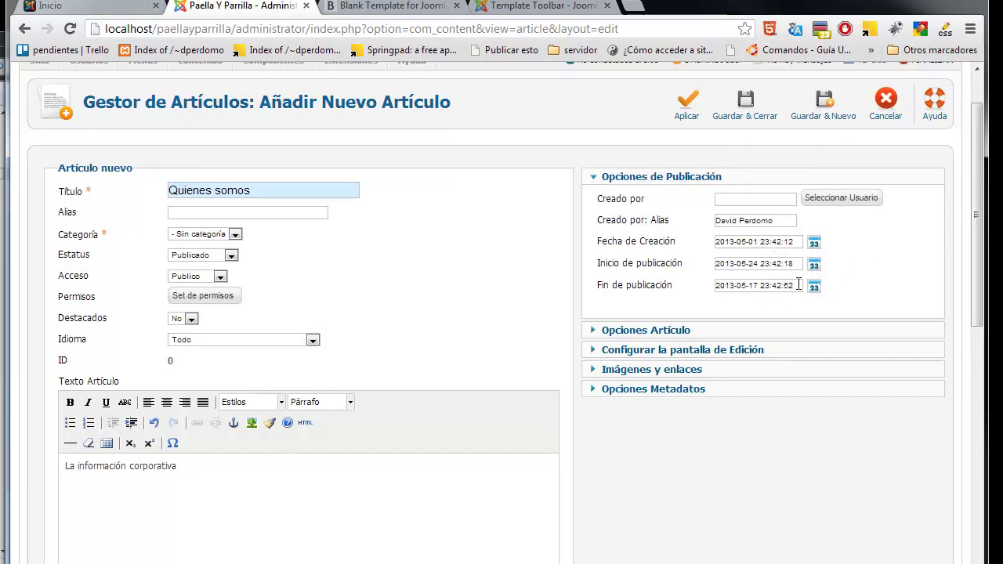
- Clear the article's creation, publication start and publication end dates
left_click_drag(770, 285, 689, 284)
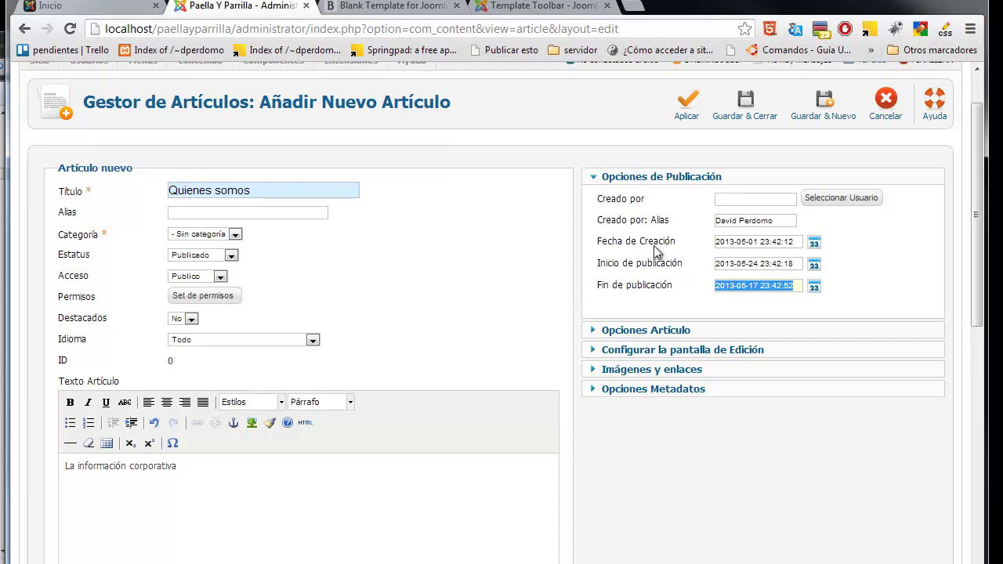
left_click_drag(801, 242, 640, 247)
key("Delete")
left_click_drag(803, 284, 683, 287)
key("Delete")
left_click_drag(796, 263, 647, 265)
key("Delete")
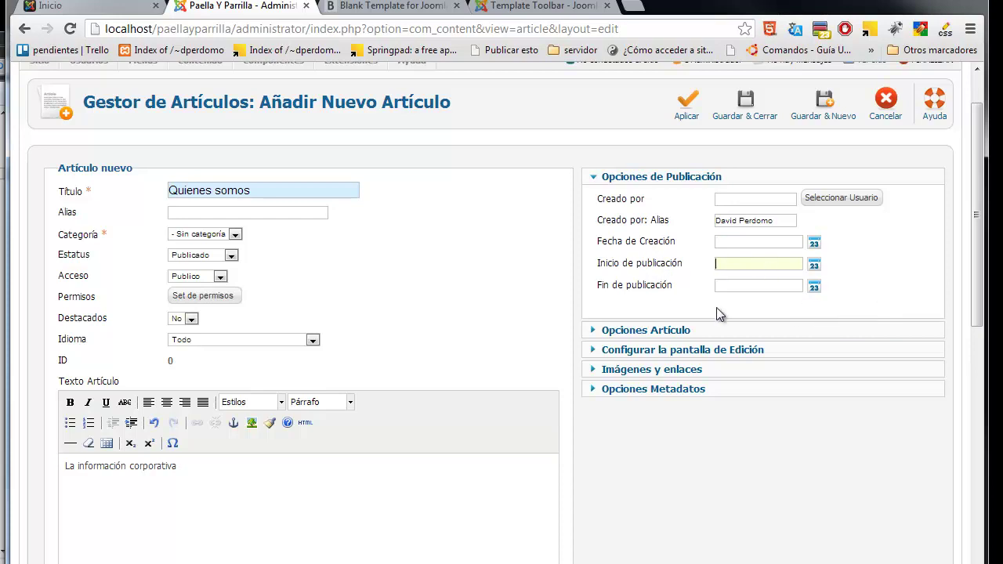
- Examine the article display options and the choices available for Enlace Padre, leaving the setting at Usar Global
left_click(679, 328)
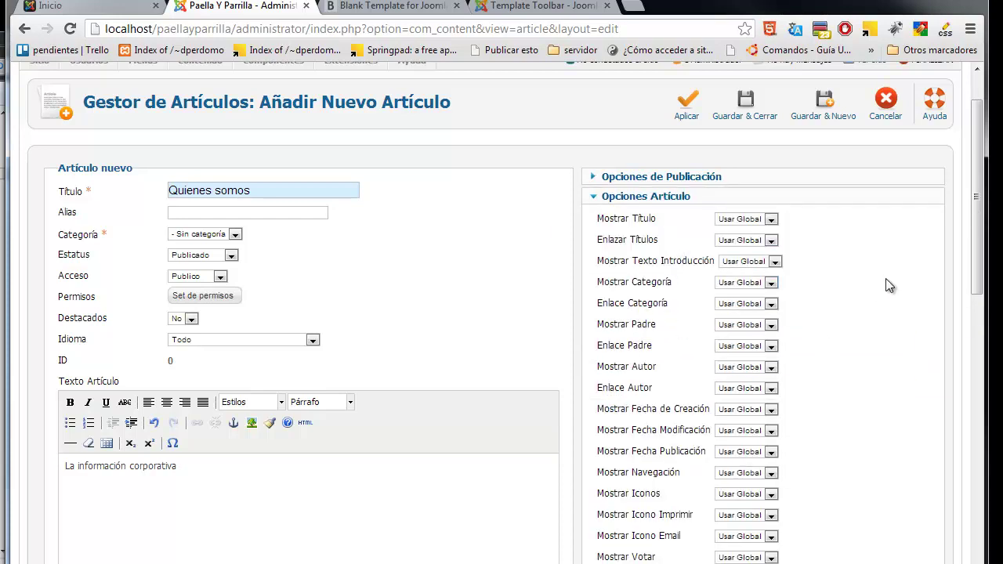
left_click_drag(981, 246, 978, 267)
left_click_drag(978, 223, 983, 219)
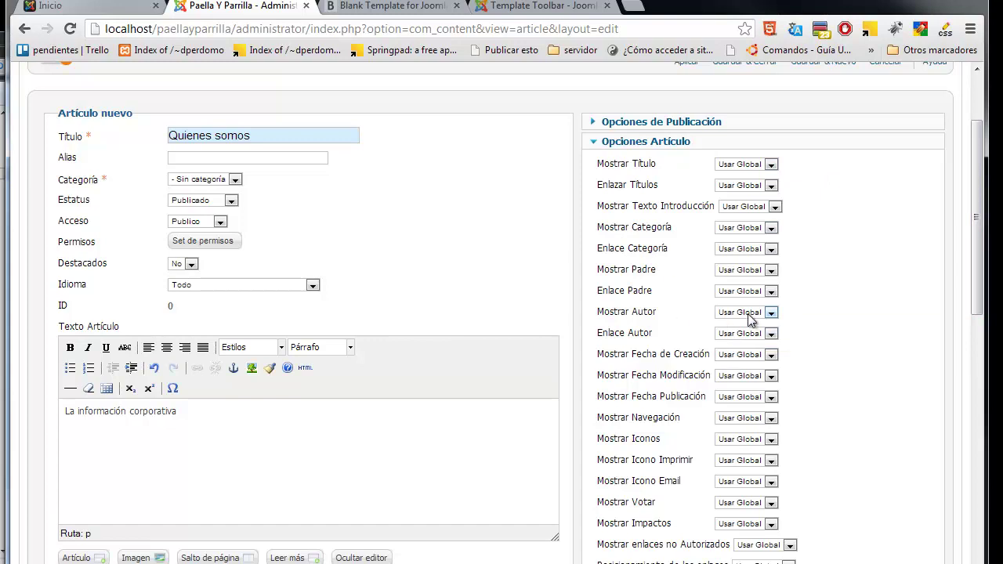
left_click(770, 291)
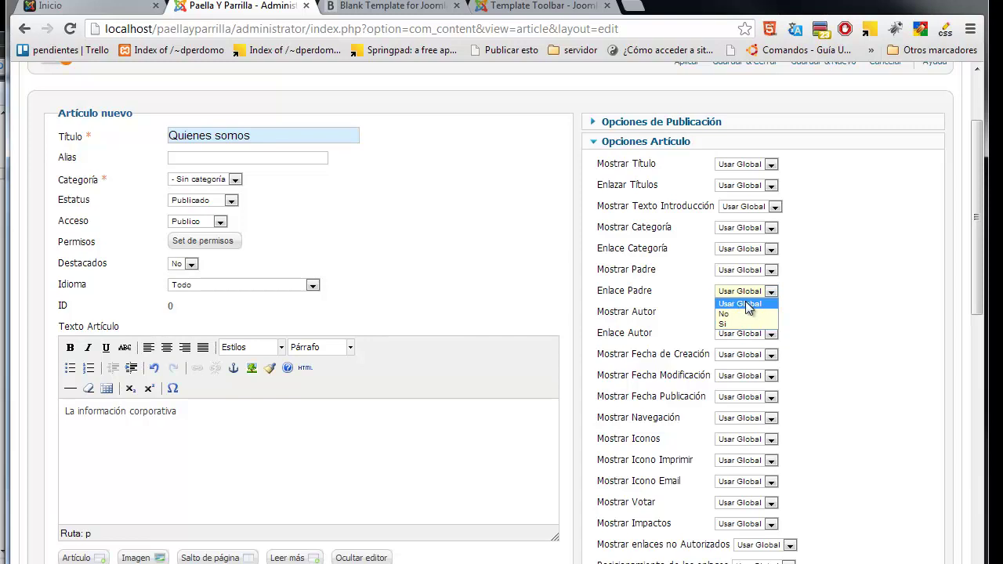
left_click(902, 327)
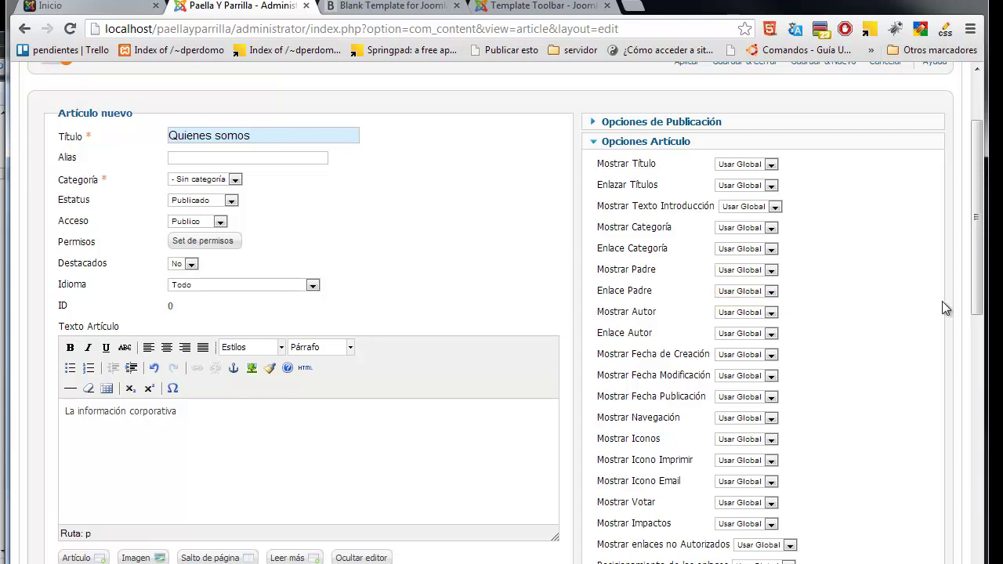
- Examine the remaining article options and the edit screen configuration, leaving Administrador Imágenes y Enlaces at Usar Global
scroll(940, 360, "down", 3)
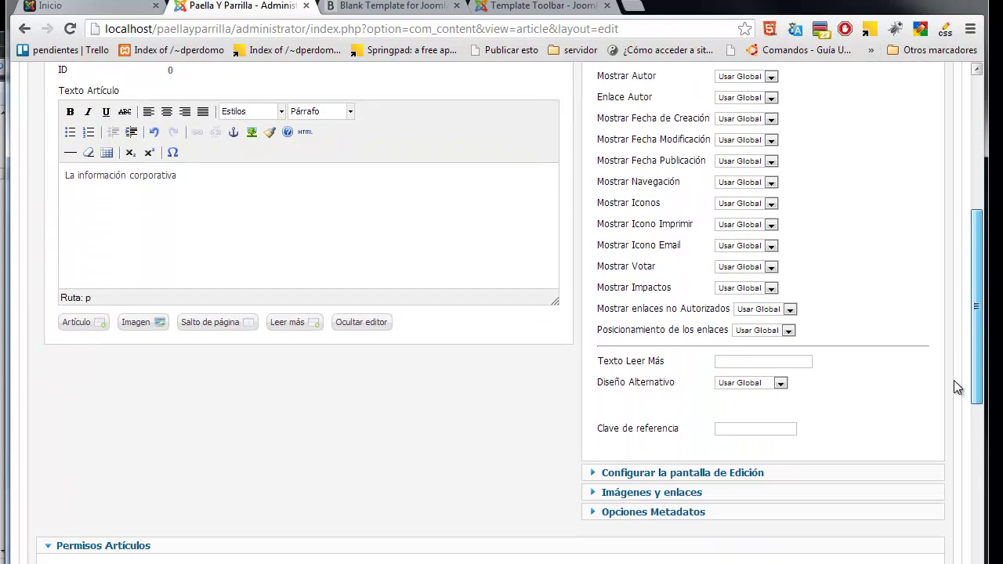
scroll(951, 388, "down", 2)
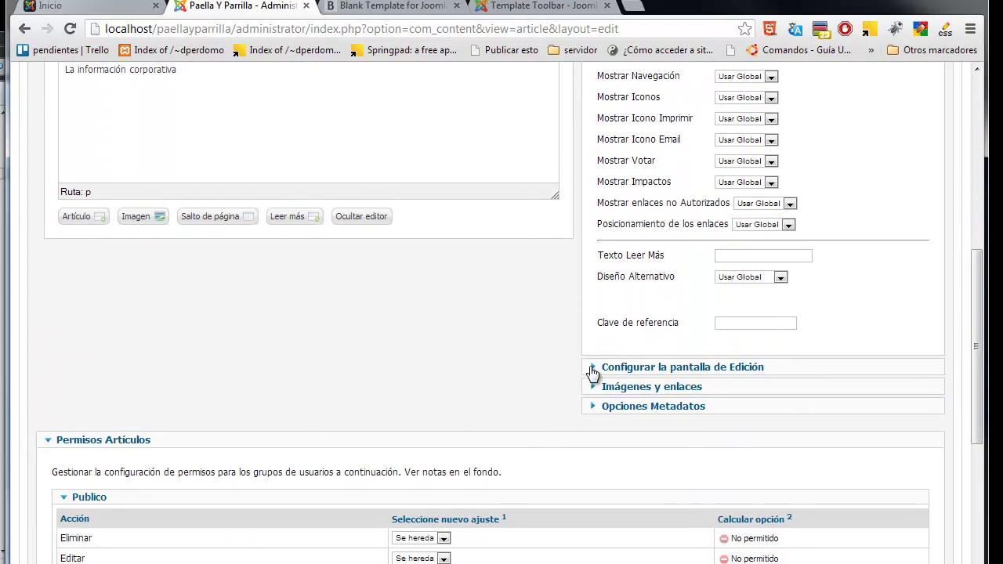
left_click(592, 375)
left_click_drag(977, 260, 976, 151)
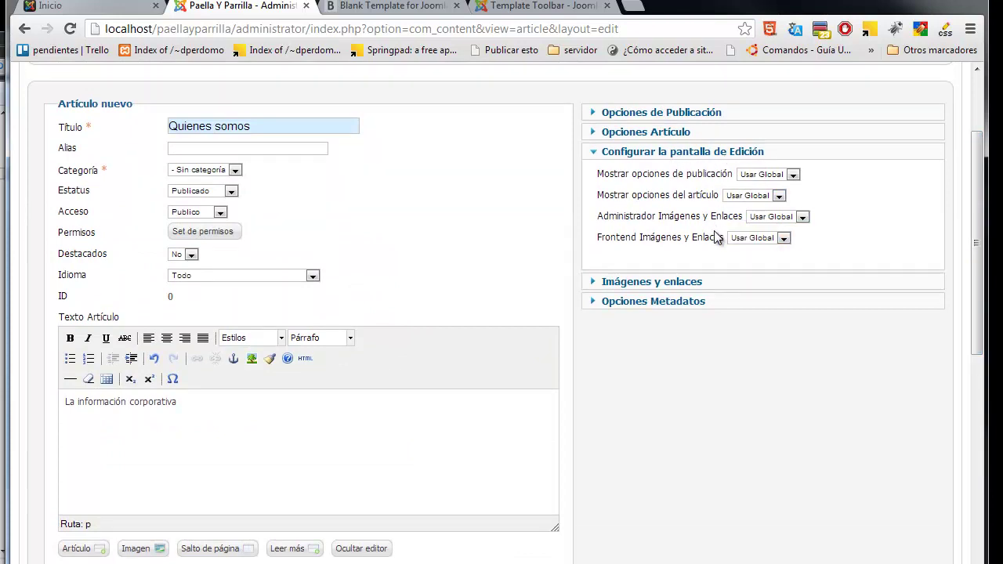
mouse_move(717, 238)
left_click(793, 218)
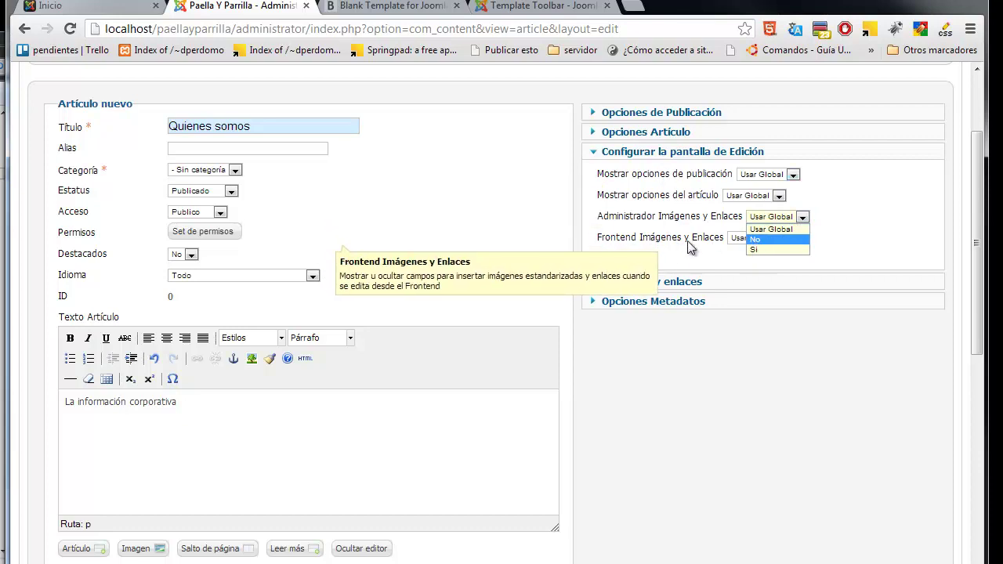
left_click(777, 229)
- Examine the article's image and link fields and its metadata options
left_click(715, 290)
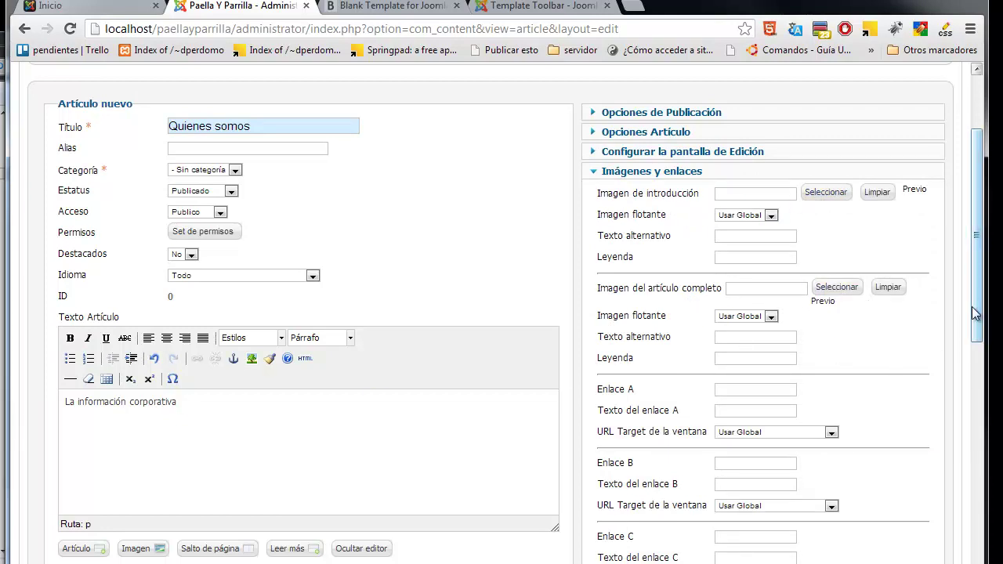
scroll(971, 312, "down", 1)
left_click_drag(977, 318, 977, 317)
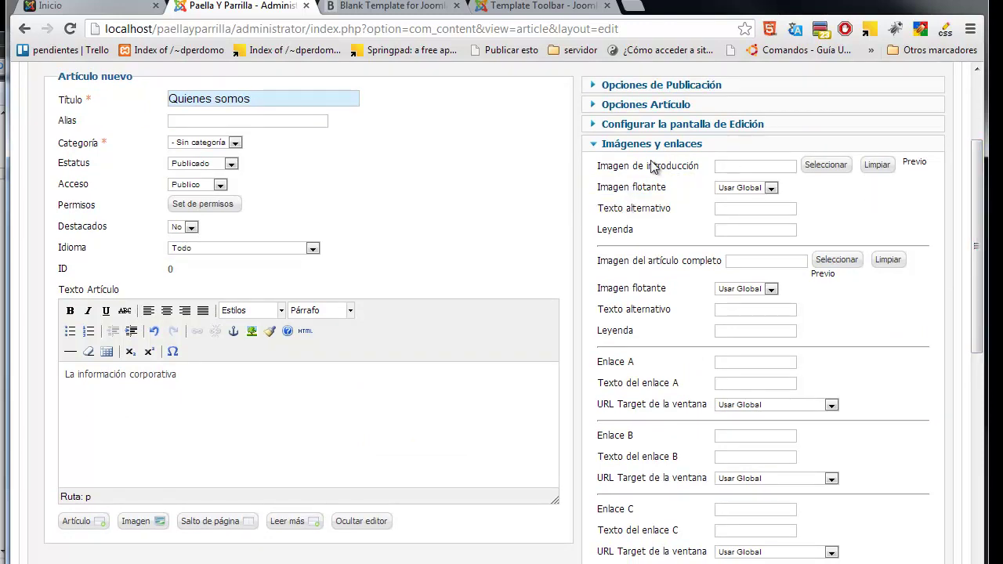
mouse_move(646, 170)
left_click_drag(980, 312, 981, 428)
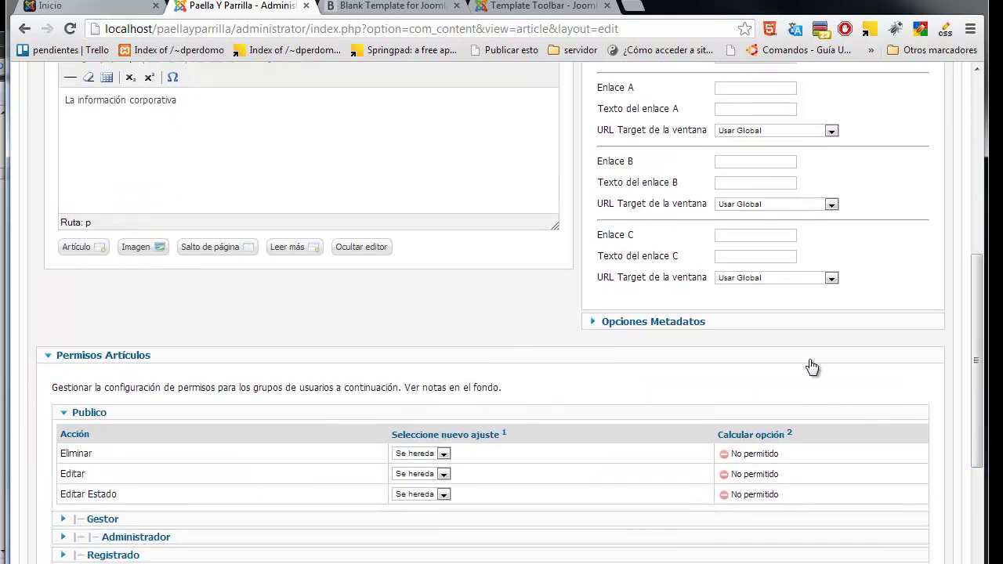
left_click(668, 321)
scroll(948, 204, "up", 4)
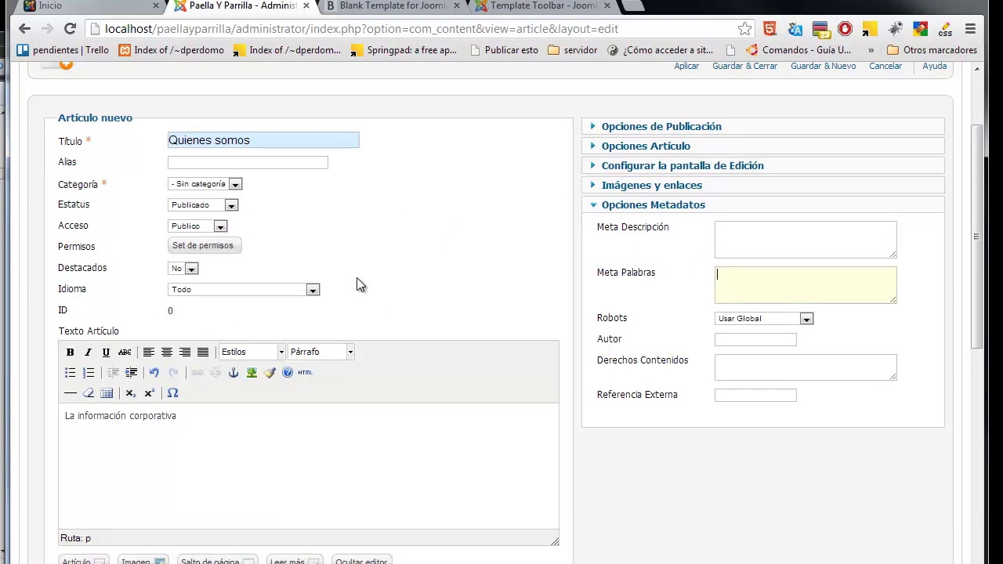
- Insert the image joomla_black.gif after "La información corporativa" in the article text, and place the cursor behind it
mouse_move(984, 287)
left_mouse_down()
mouse_move(977, 342)
mouse_move(973, 285)
left_mouse_up()
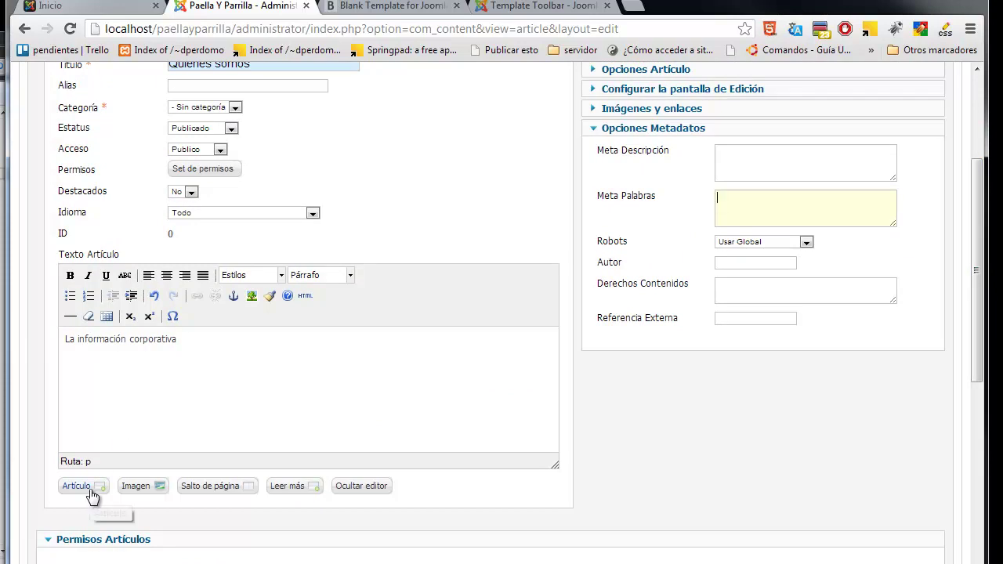
left_click(134, 487)
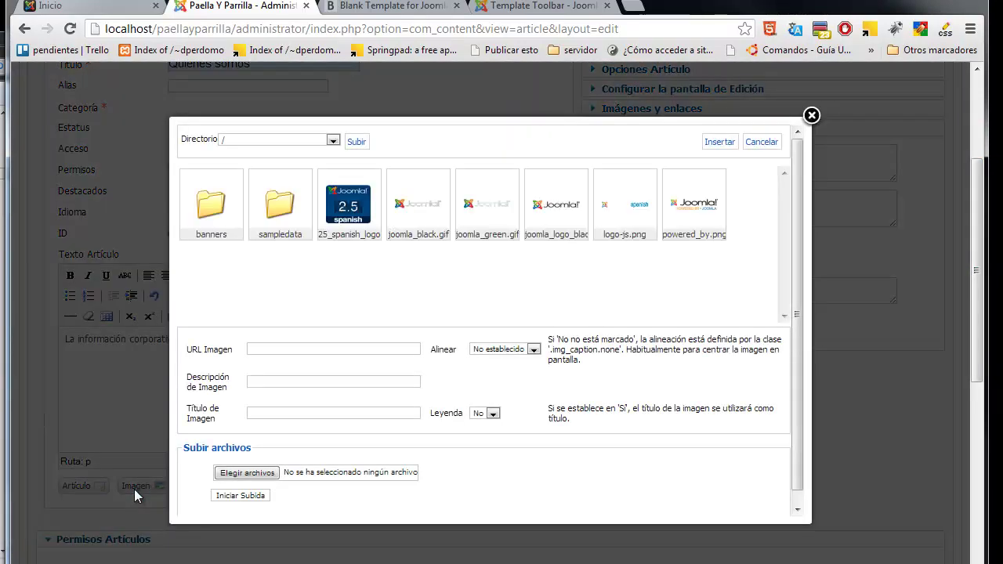
left_click(423, 192)
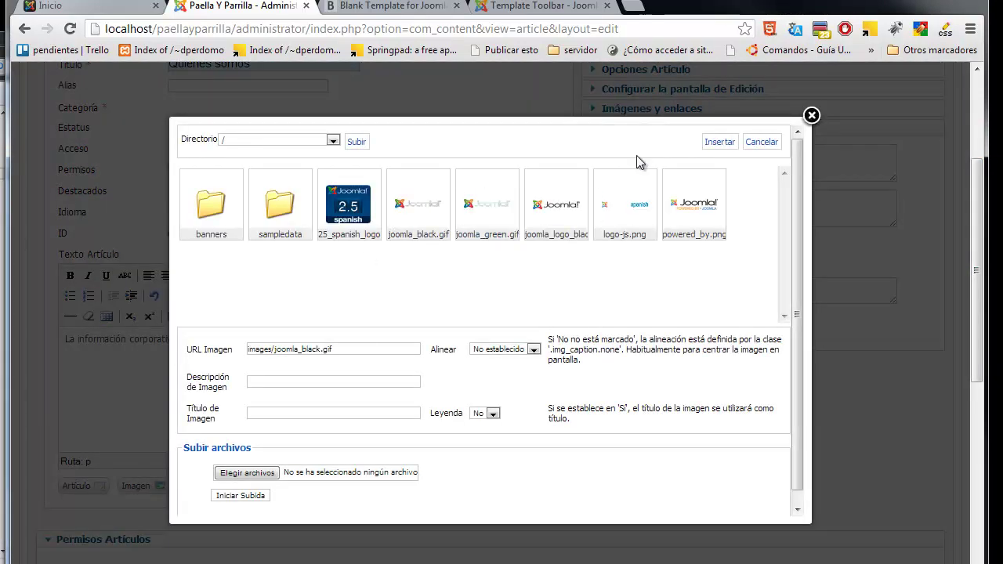
left_click(713, 148)
left_click(260, 347)
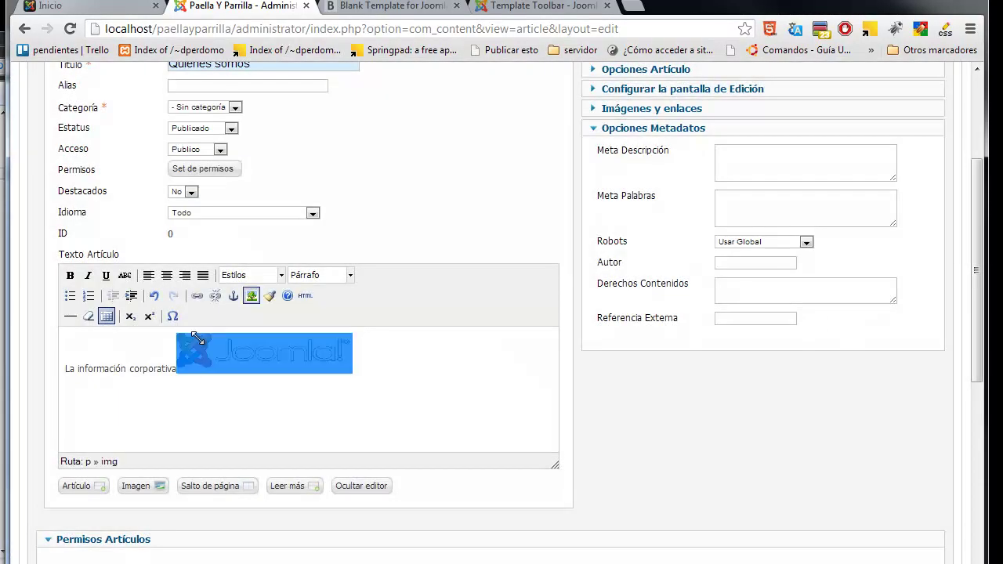
left_click(372, 360)
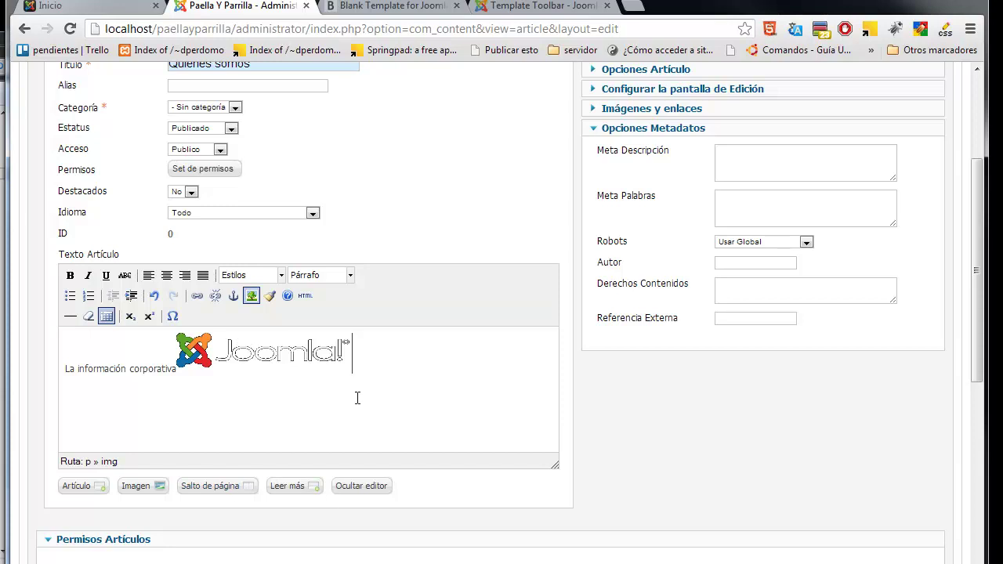
- Add the filler paragraphs "sdf", "as", "asd", "f" and "asdf" below the image, preceded by an empty line
key("Return")
type("sd f asd")
key("Return")
type("f")
key("Return")
type("asdf")
scroll(548, 389, "up", 2)
key("Return")
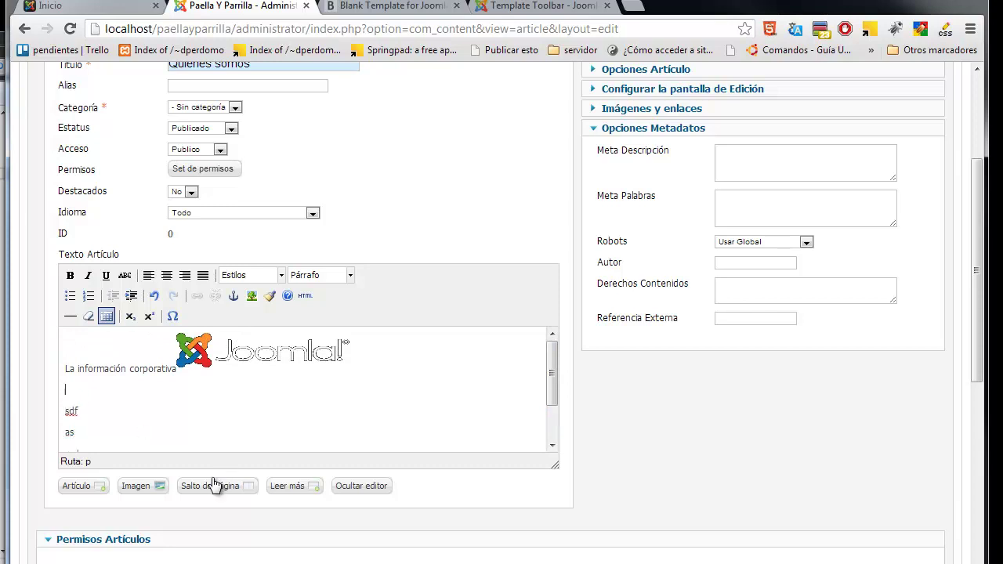
- Insert a Leer más break between the introduction and the filler text, and save the article while keeping it open
left_click(292, 486)
mouse_move(554, 379)
left_mouse_down()
mouse_move(551, 439)
mouse_move(556, 376)
left_mouse_up()
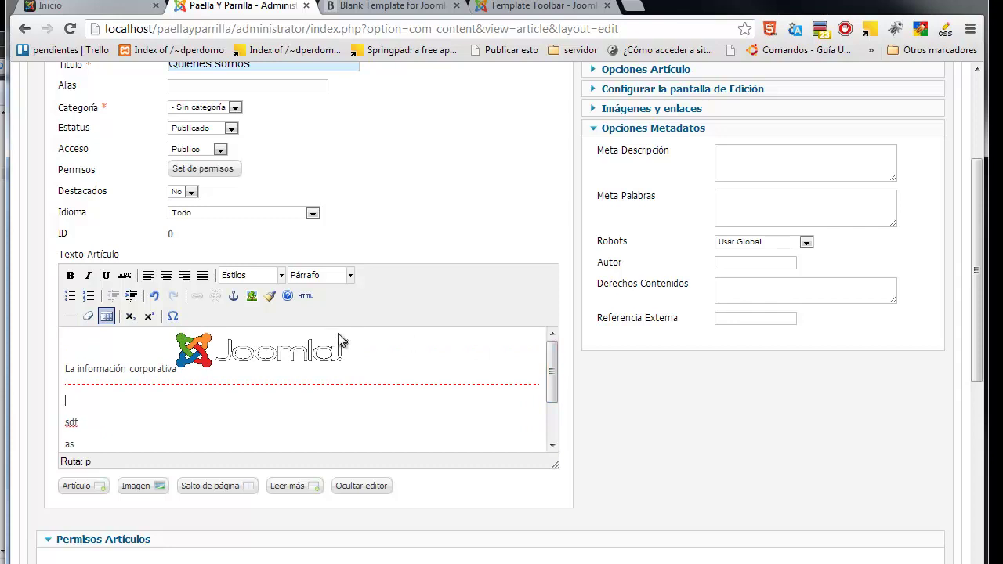
scroll(552, 368, "down", 2)
scroll(557, 361, "up", 2)
scroll(971, 267, "up", 2)
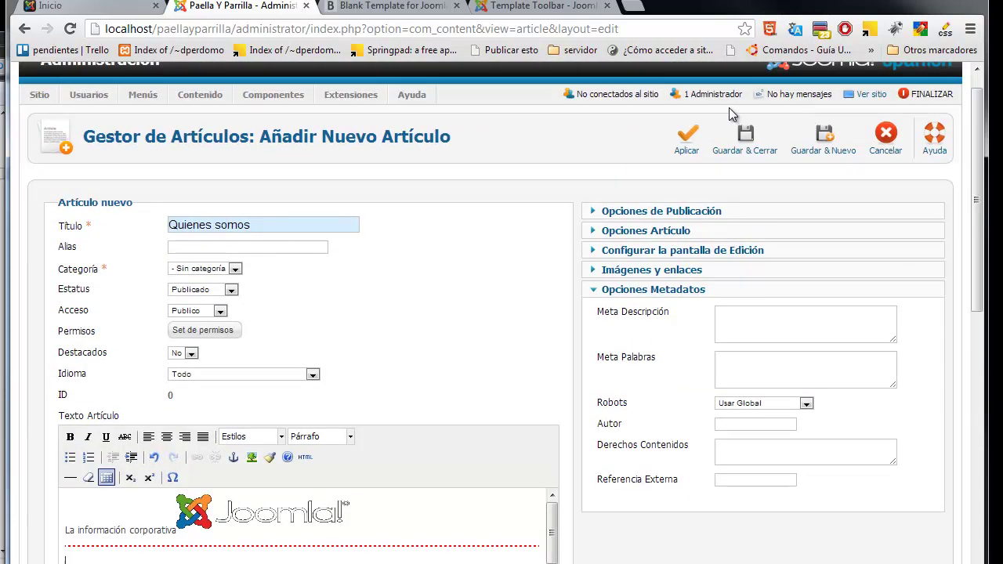
scroll(686, 141, "up", 1)
left_click(687, 163)
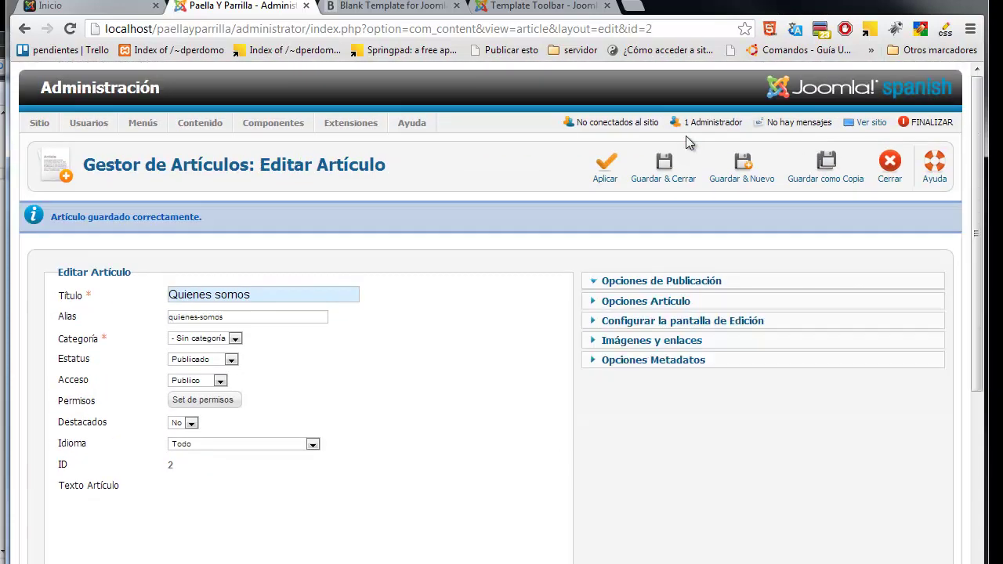
- Reload the public site's home page and check whether the article is shown
key("ctrl+Page_Up")
left_click(70, 29)
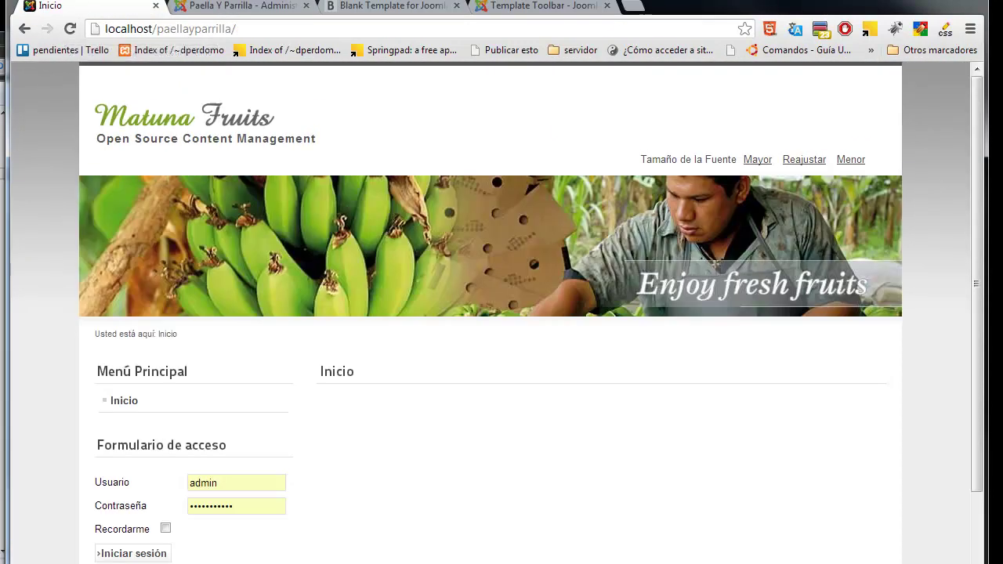
left_click_drag(978, 223, 978, 298)
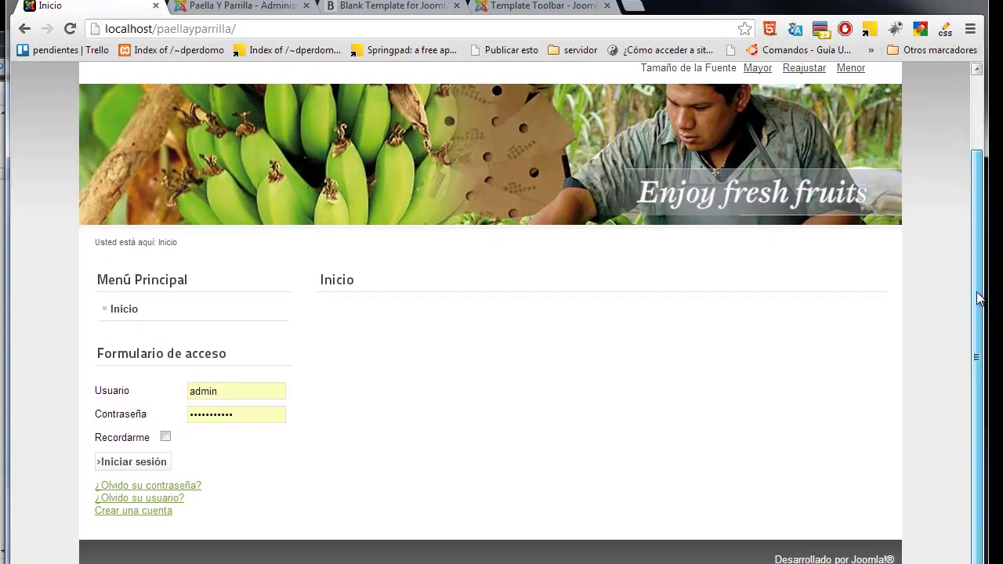
scroll(984, 280, "up", 2)
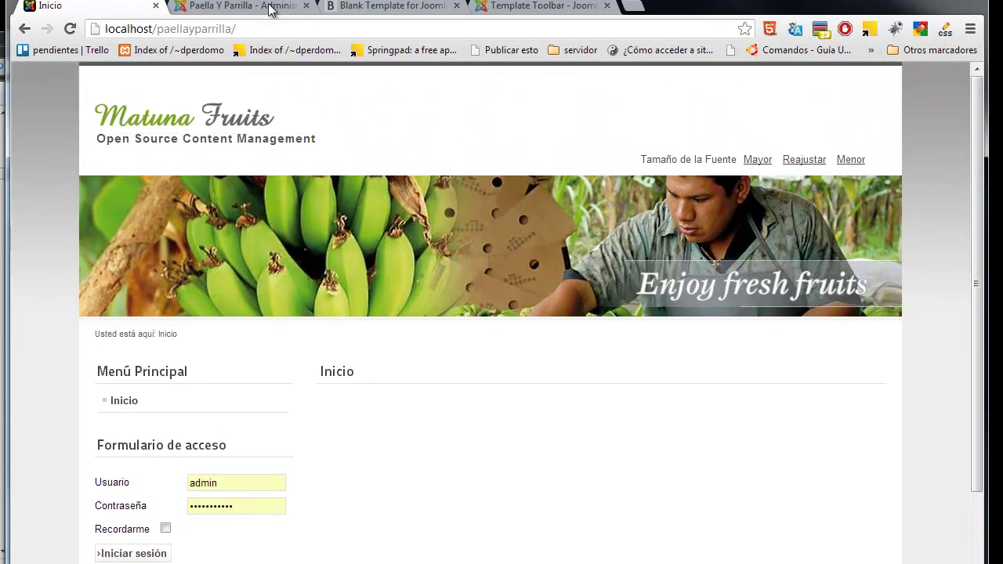
- Return to the article editor, set Destacados to Sí, and save the article while keeping it open
left_click(267, 7)
scroll(989, 271, "down", 2)
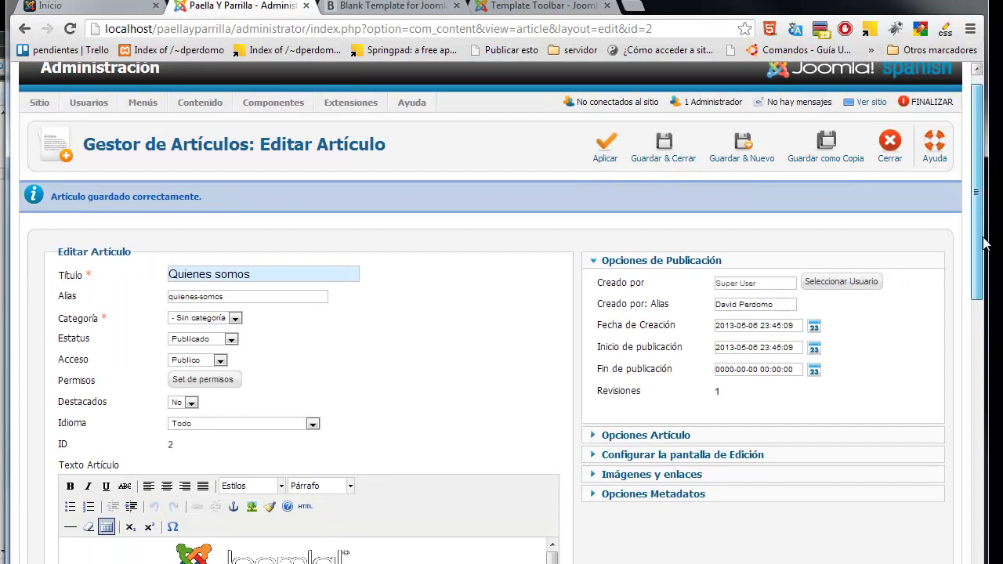
mouse_move(61, 247)
left_click_drag(61, 248, 160, 250)
left_click(266, 243)
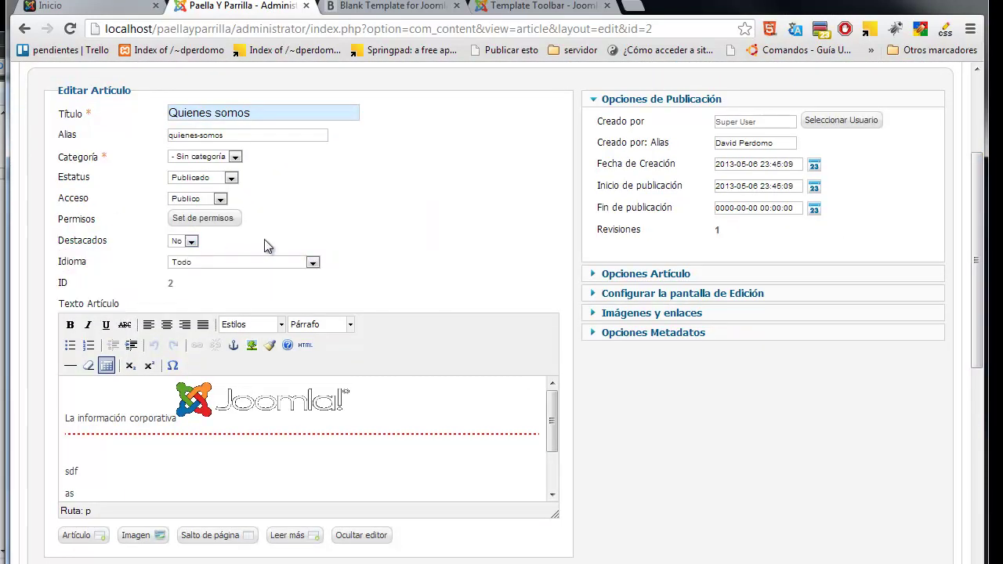
left_click(187, 243)
left_click(185, 264)
scroll(970, 308, "up", 3)
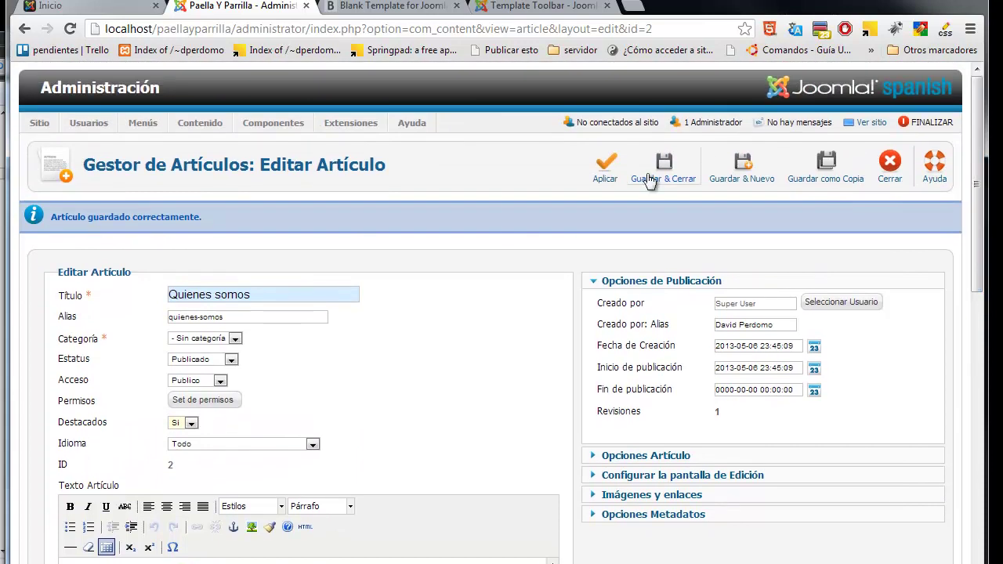
left_click(599, 176)
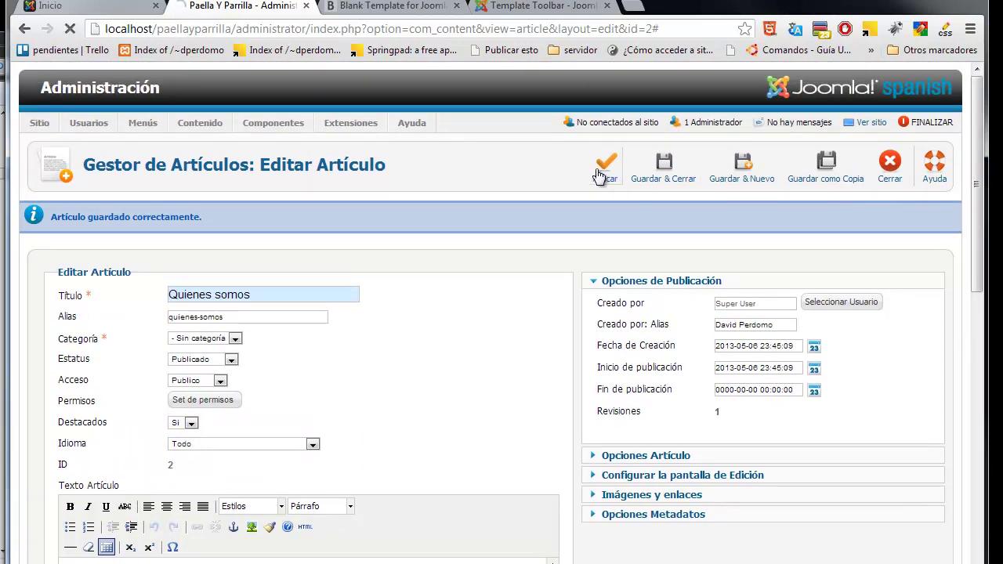
- Reload the public home page and examine the featured article's introduction, author and publication date
left_click(116, 13)
left_click(68, 28)
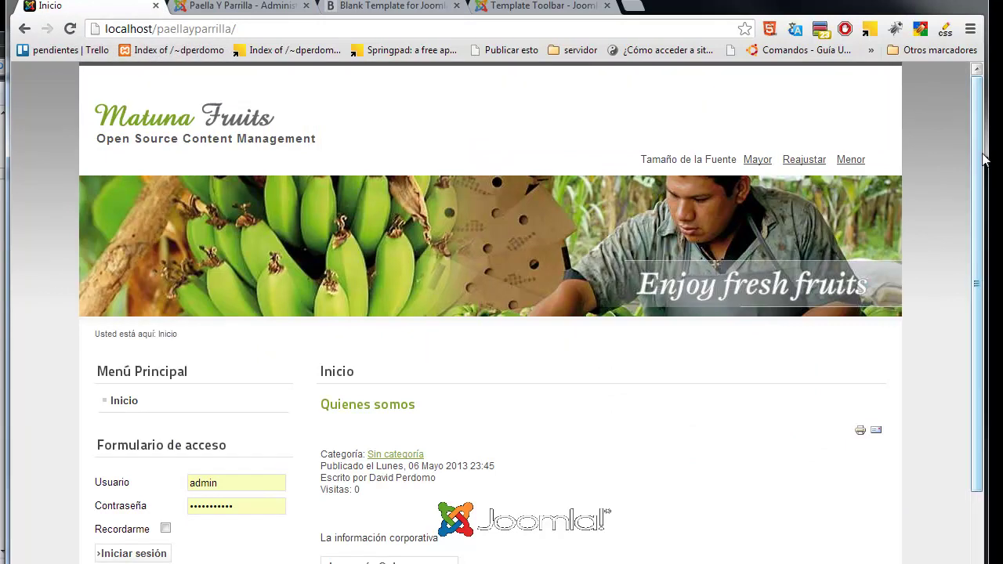
scroll(985, 155, "down", 3)
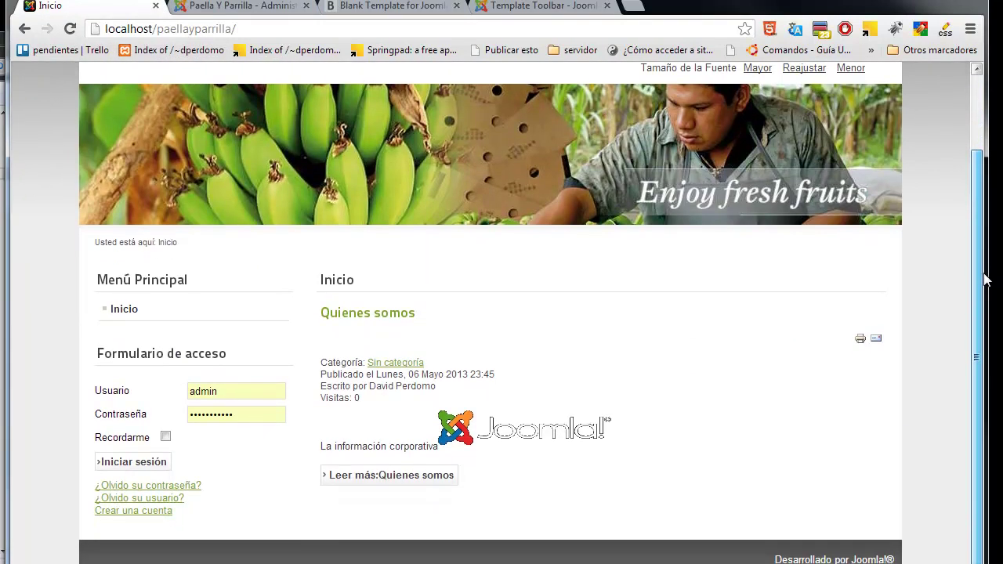
left_click_drag(986, 237, 983, 176)
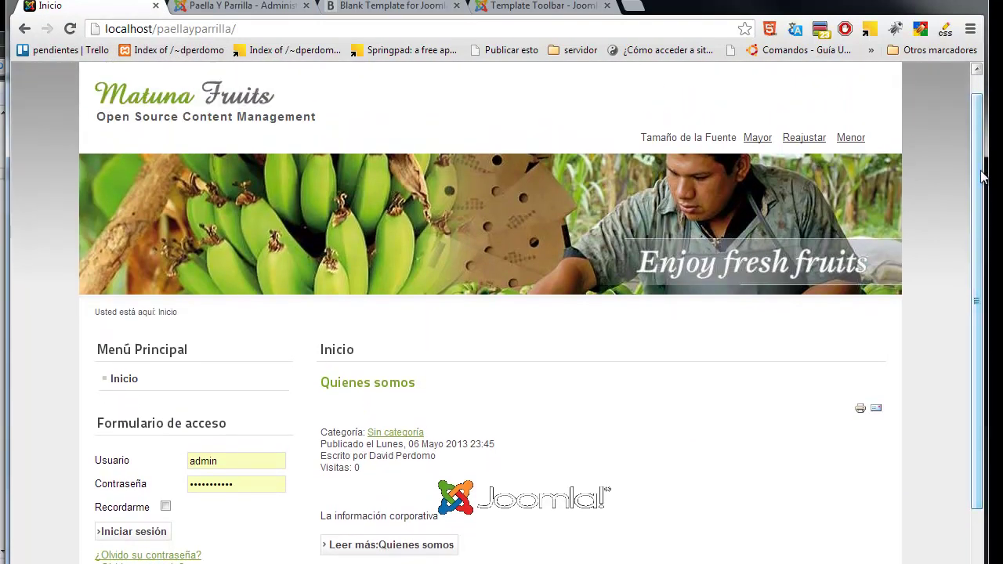
scroll(909, 273, "down", 2)
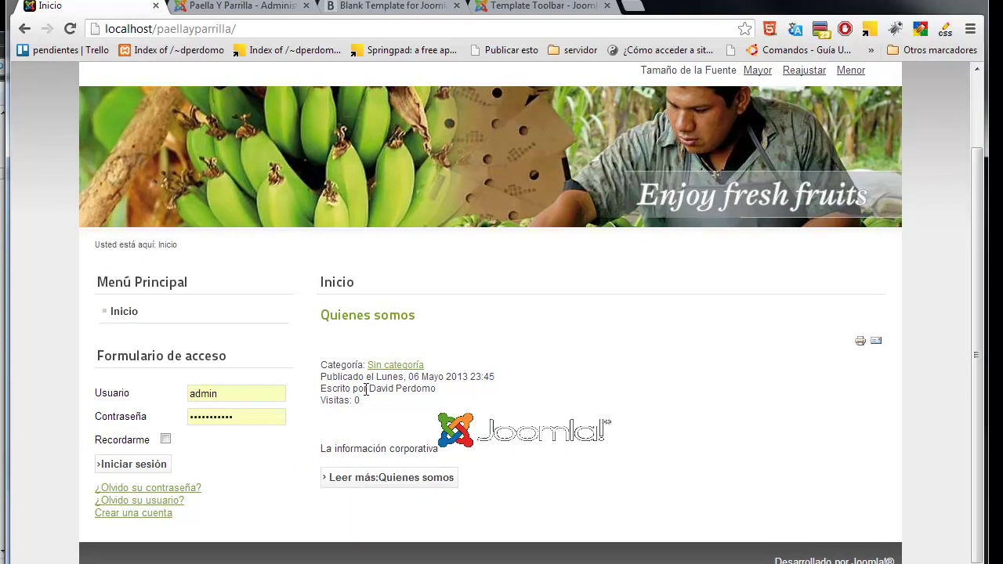
left_click_drag(373, 388, 442, 389)
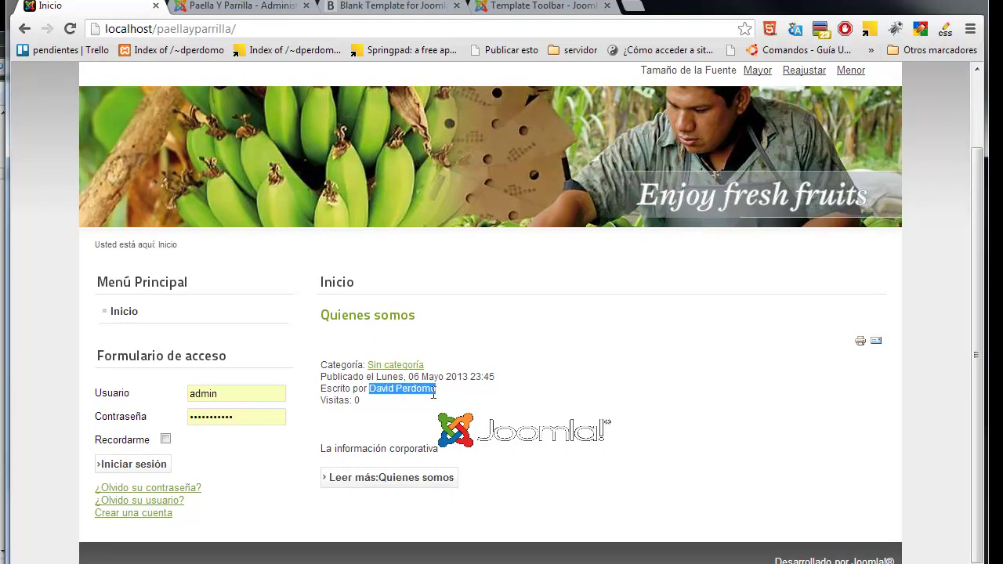
left_click_drag(377, 376, 488, 374)
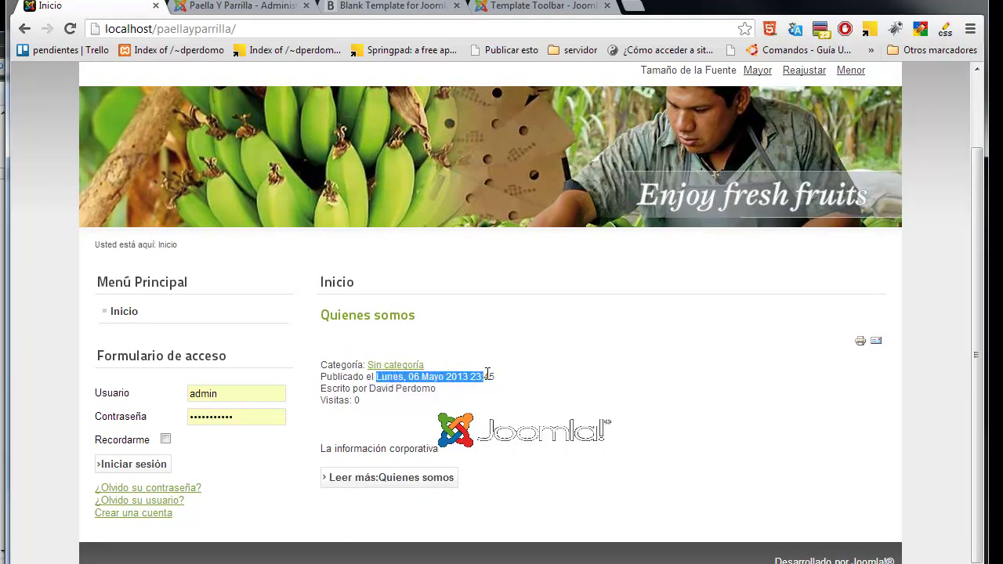
- Open the full "Quienes somos" article on the public site and examine the text that follows the introduction
left_click(407, 483)
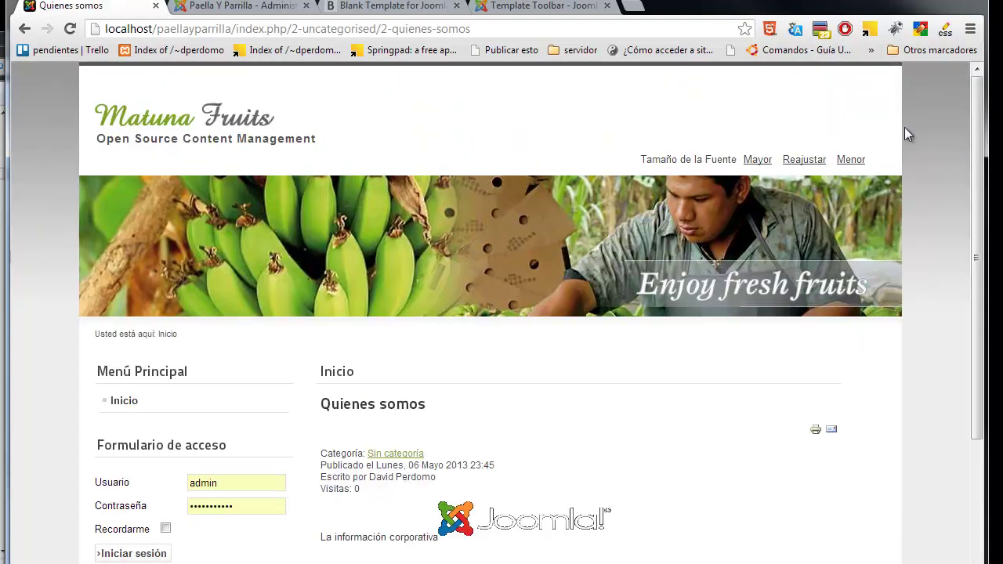
left_click_drag(978, 177, 979, 306)
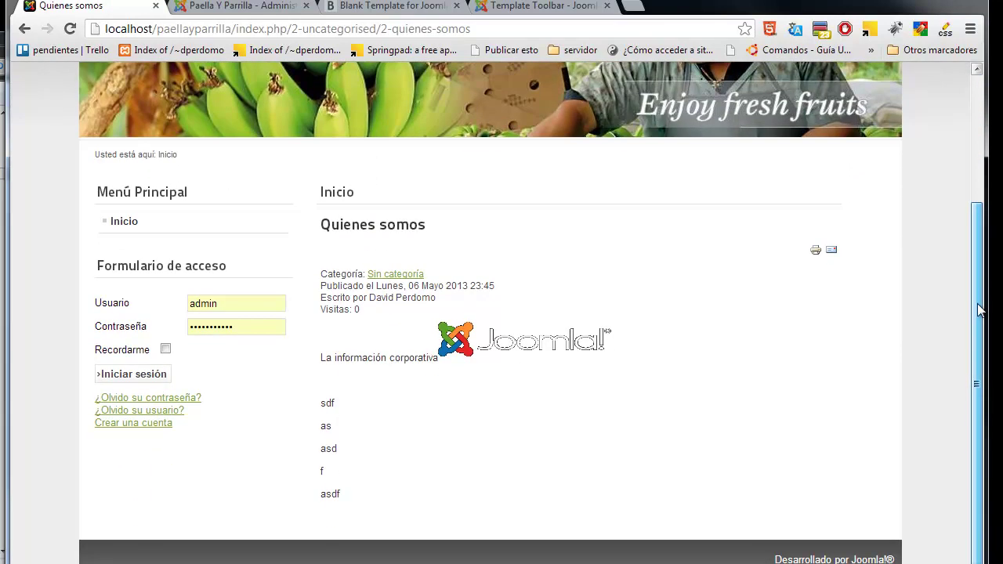
left_click_drag(341, 495, 321, 394)
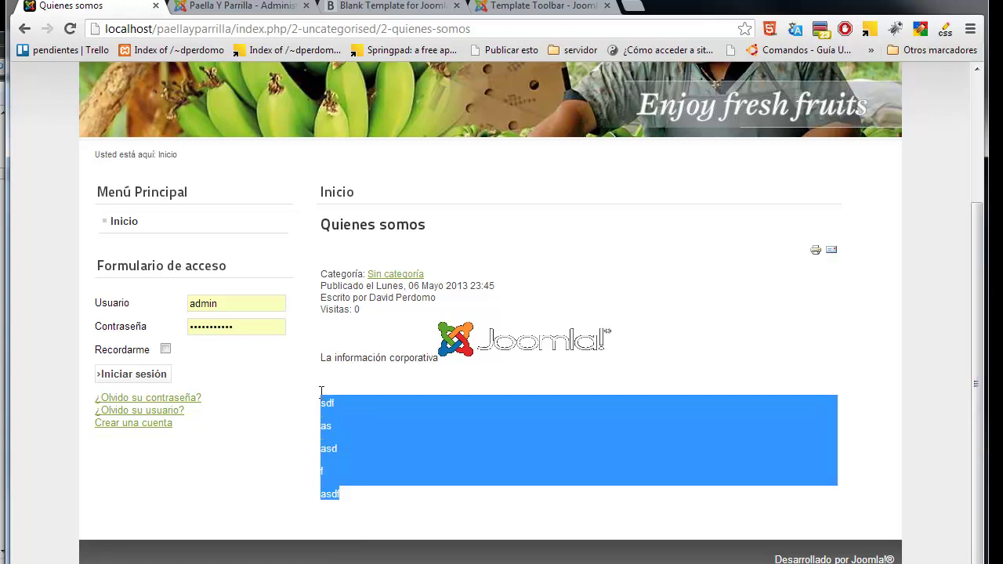
- In the article's Opciones Artículo, set Mostrar Iconos to Oculto, save without closing, and reload the public article to check its icons
left_click(232, 9)
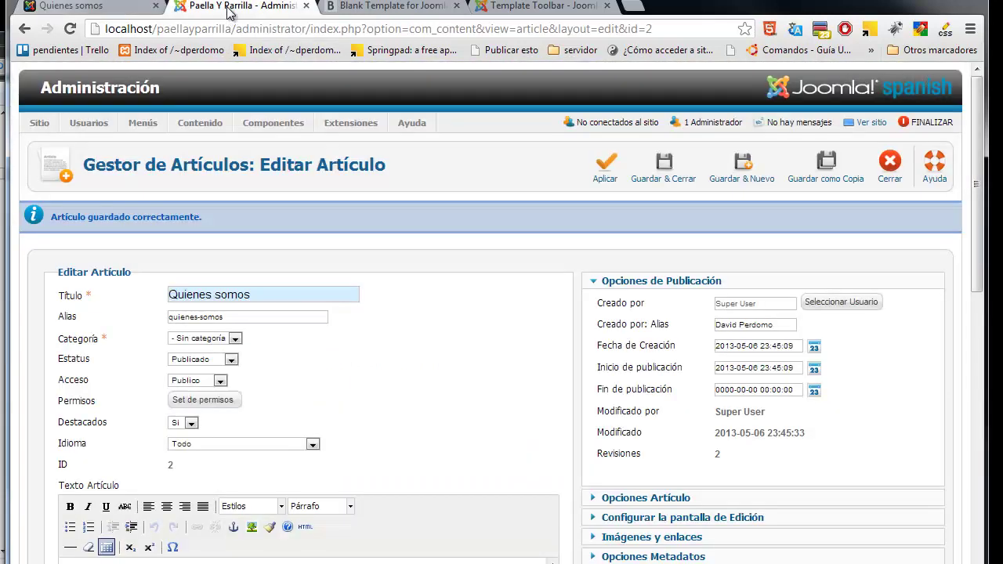
left_click(658, 499)
left_click_drag(980, 237, 939, 325)
left_click(748, 383)
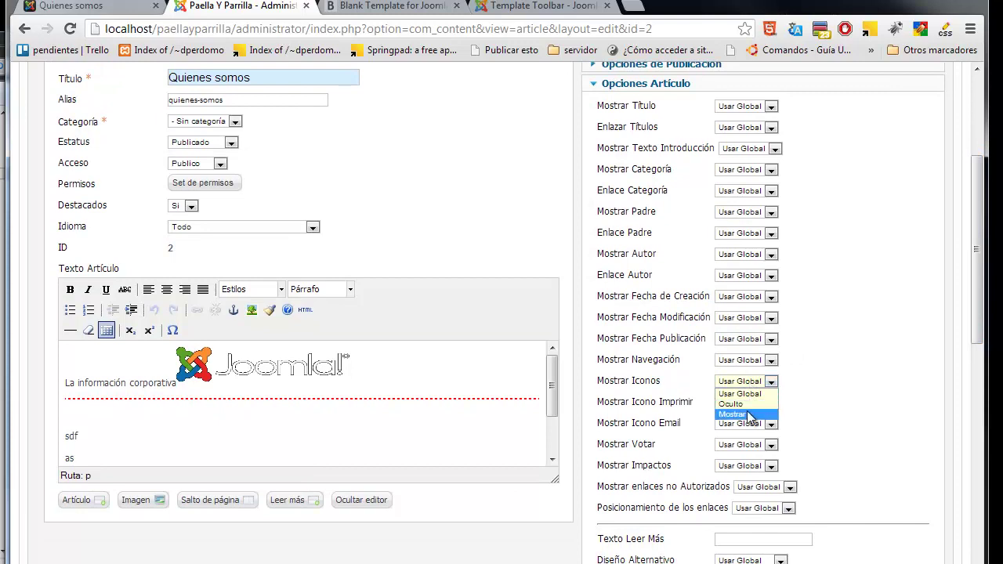
left_click(805, 401)
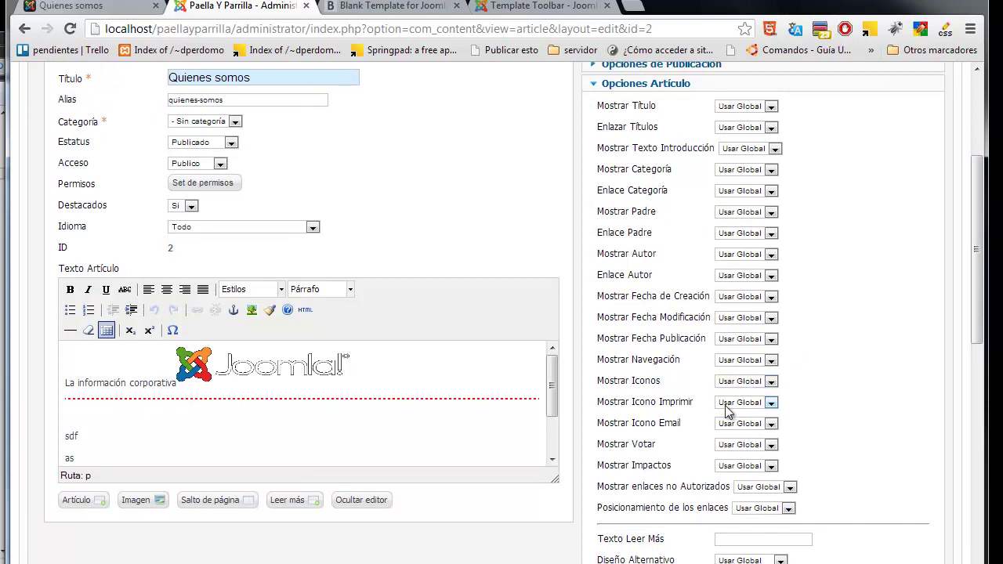
left_click(741, 383)
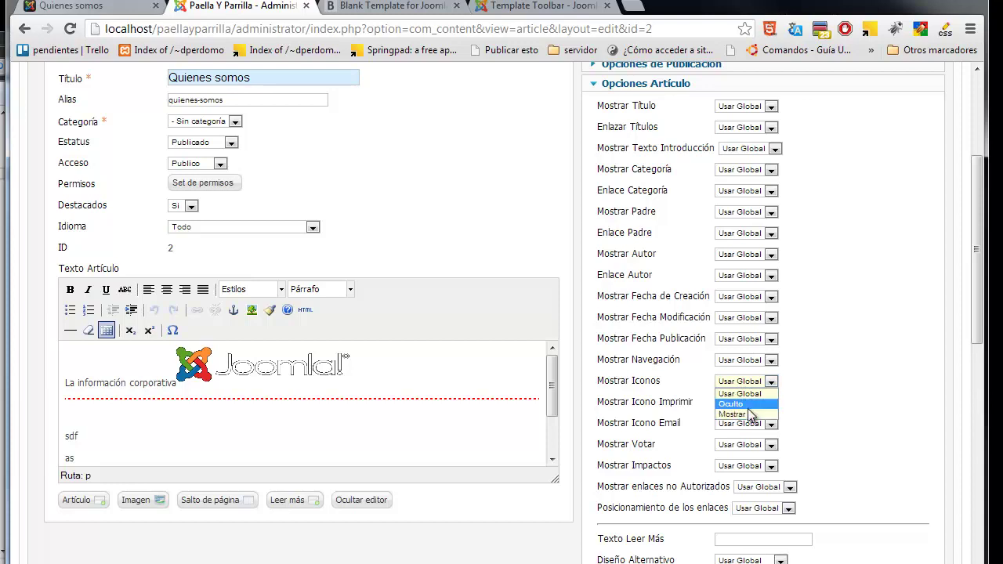
left_click(748, 406)
left_click_drag(977, 258, 960, 194)
left_click(593, 172)
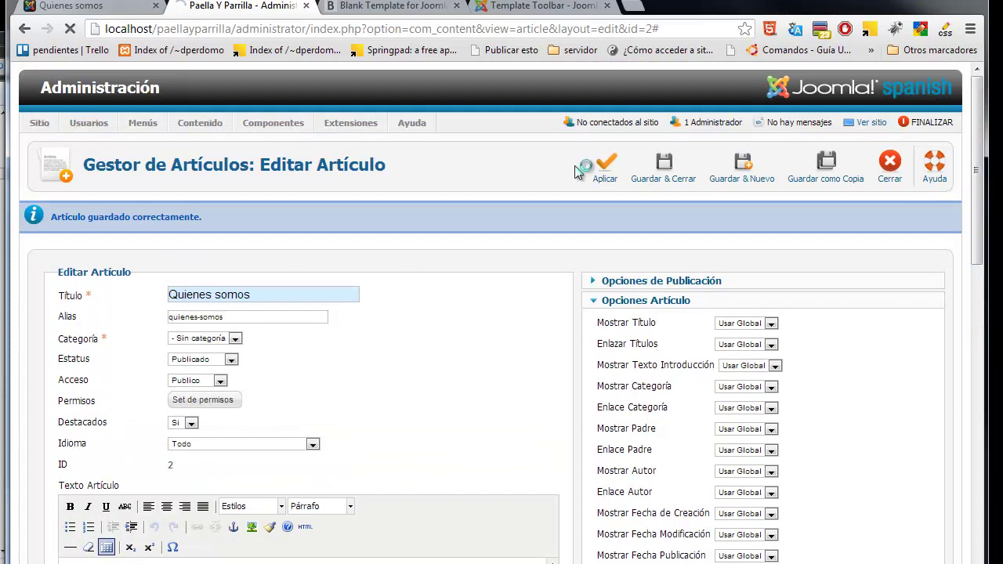
key("ctrl+shift+Tab")
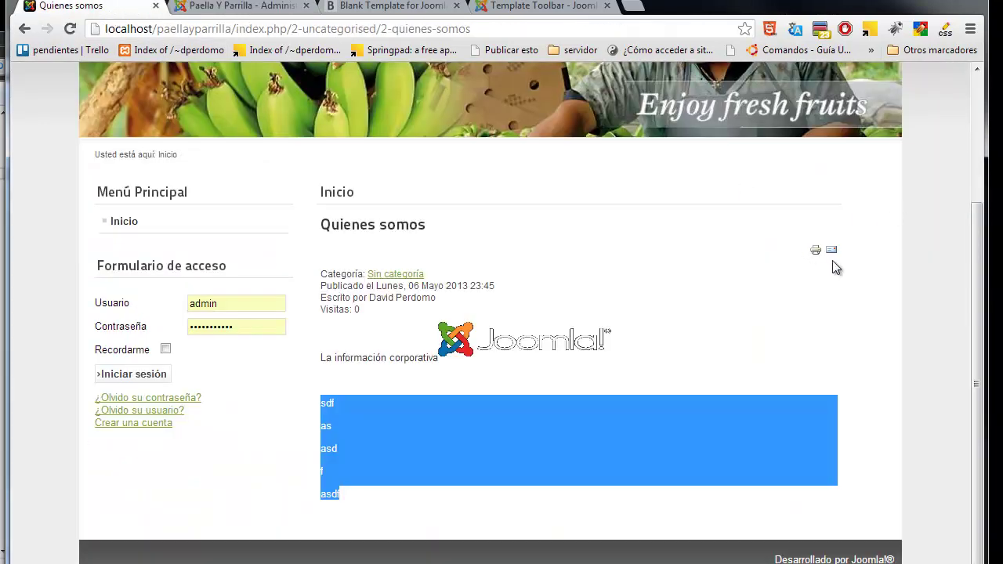
left_click(69, 29)
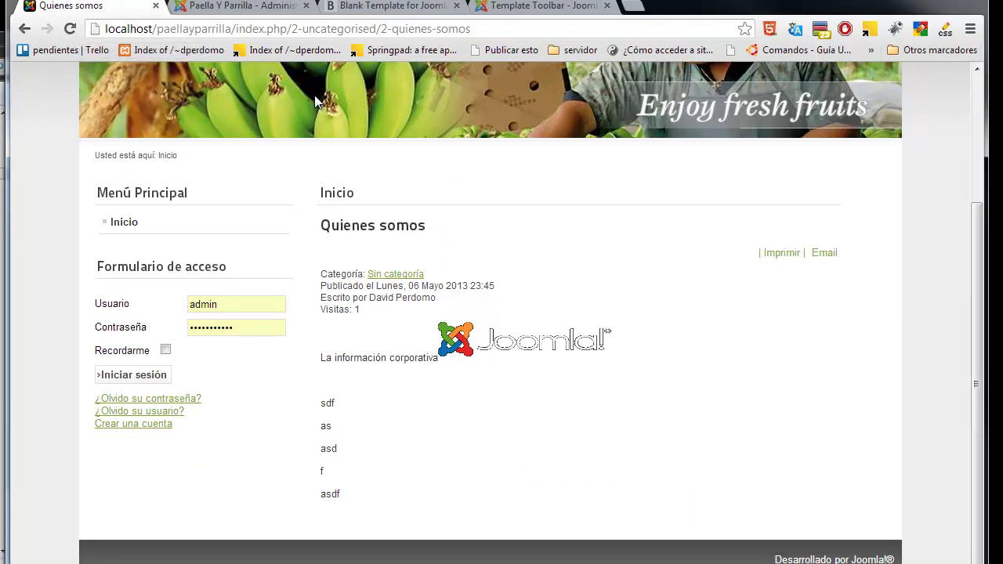
- In the article's options, set Mostrar Icono Imprimir, Mostrar Icono Email, Mostrar Votar and Mostrar Impactos to Oculto
left_click(243, 10)
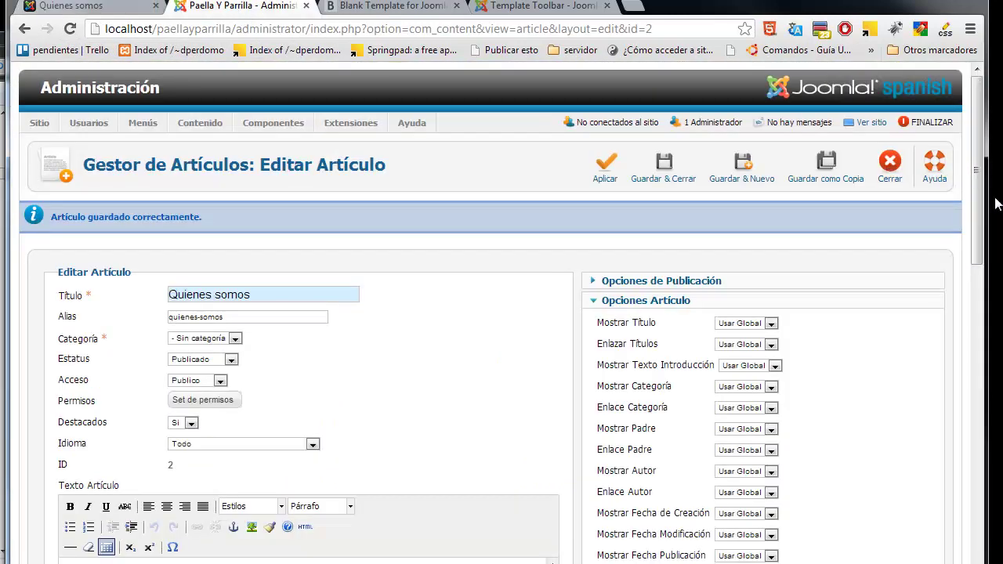
scroll(1000, 325, "down", 4)
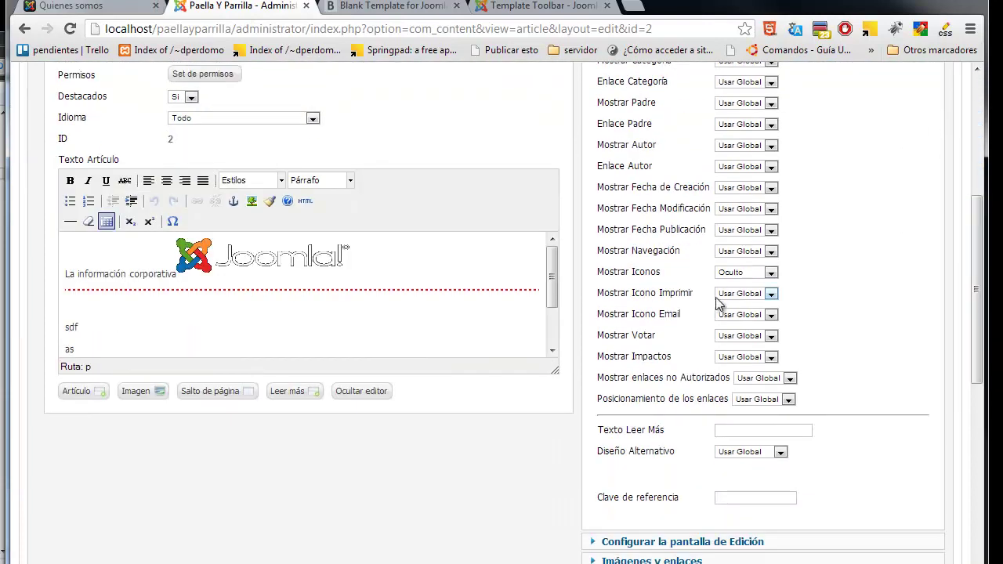
left_click(752, 296)
left_click(748, 317)
left_click(748, 314)
left_click(748, 337)
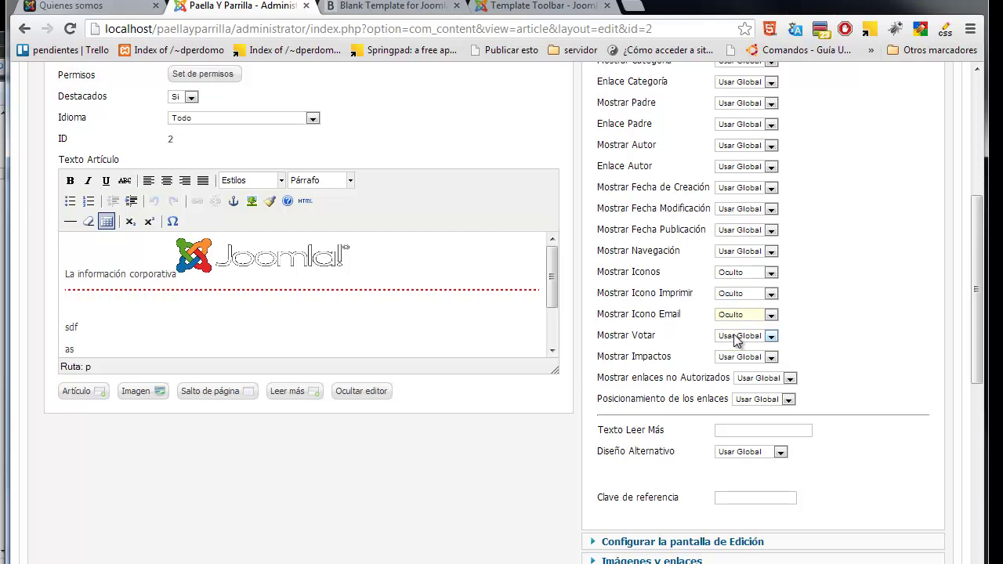
left_click(750, 339)
left_click(741, 359)
left_click(740, 359)
left_click(739, 378)
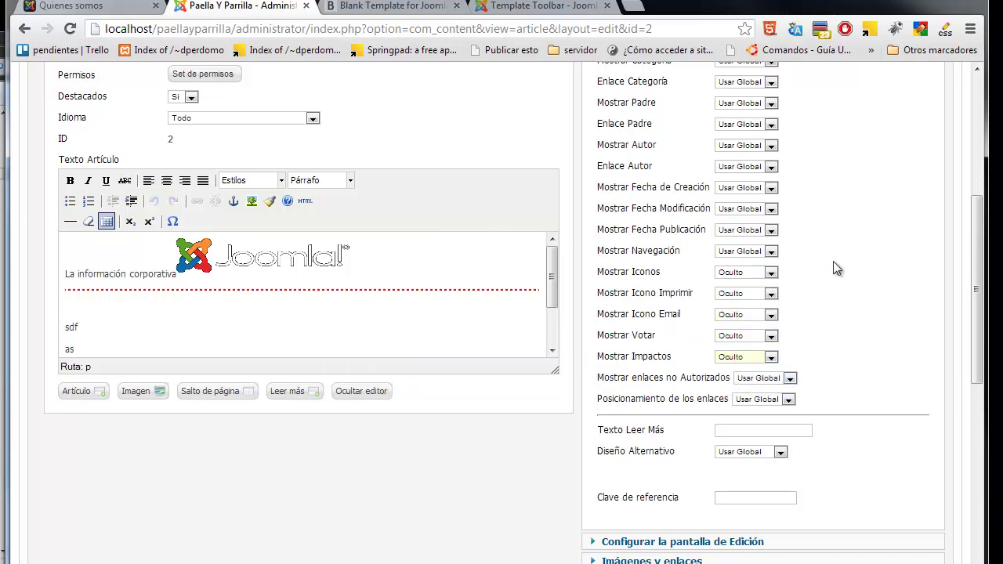
- Save the article while keeping it open, and reload its public page to check the print and email links and visit count
left_click_drag(971, 294, 971, 172)
left_click(605, 165)
key("ctrl+Page_Up")
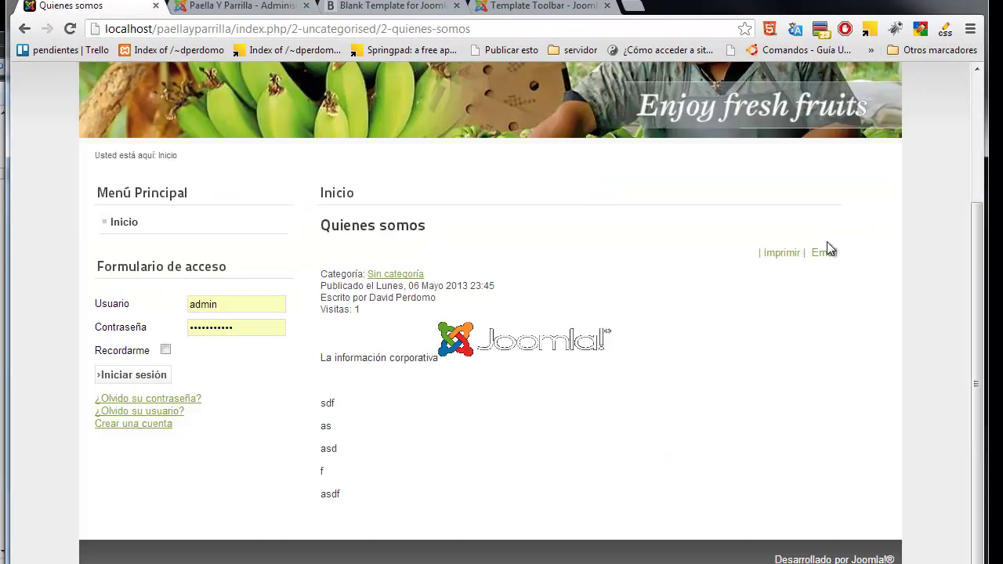
left_click(70, 29)
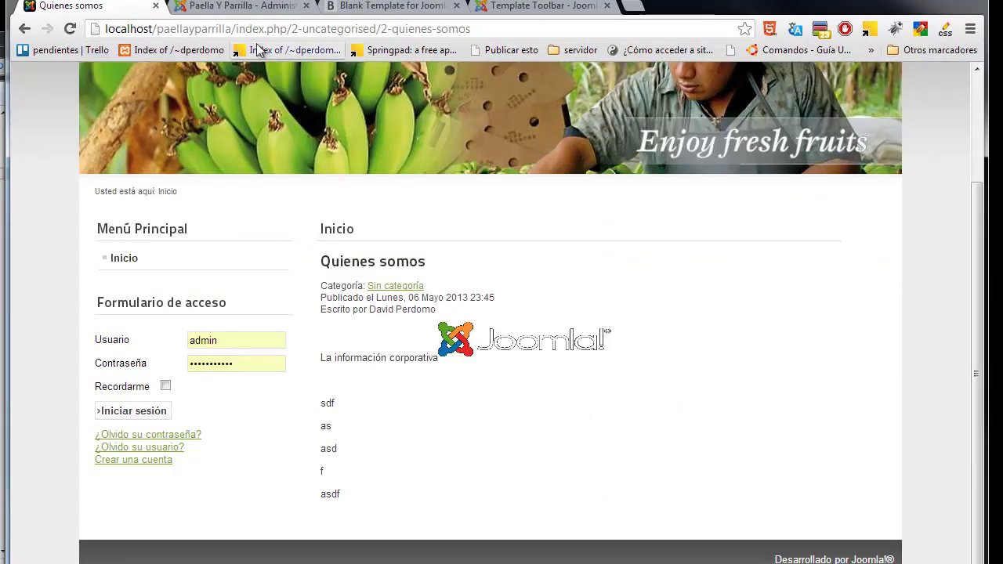
- Set the article's Mostrar Autor and Mostrar Fecha de Creación to Oculto, save without closing, and reload the public article
left_click(243, 6)
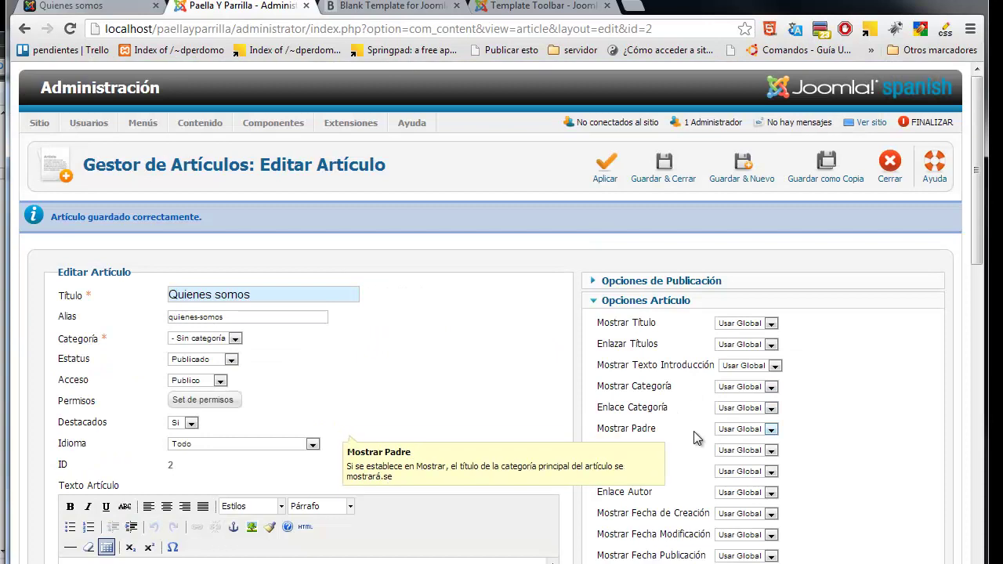
left_click(769, 472)
left_click(756, 493)
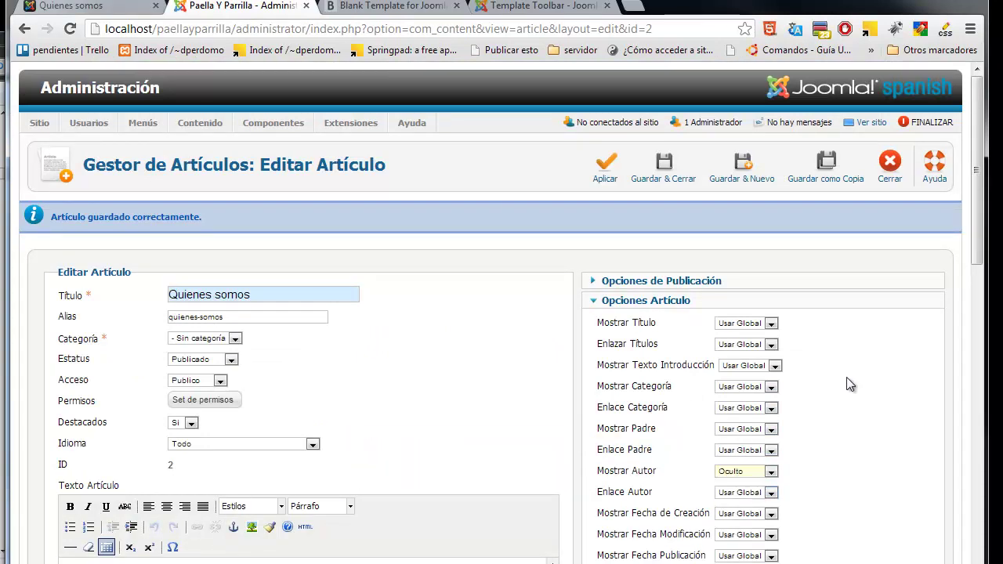
scroll(811, 393, "down", 3)
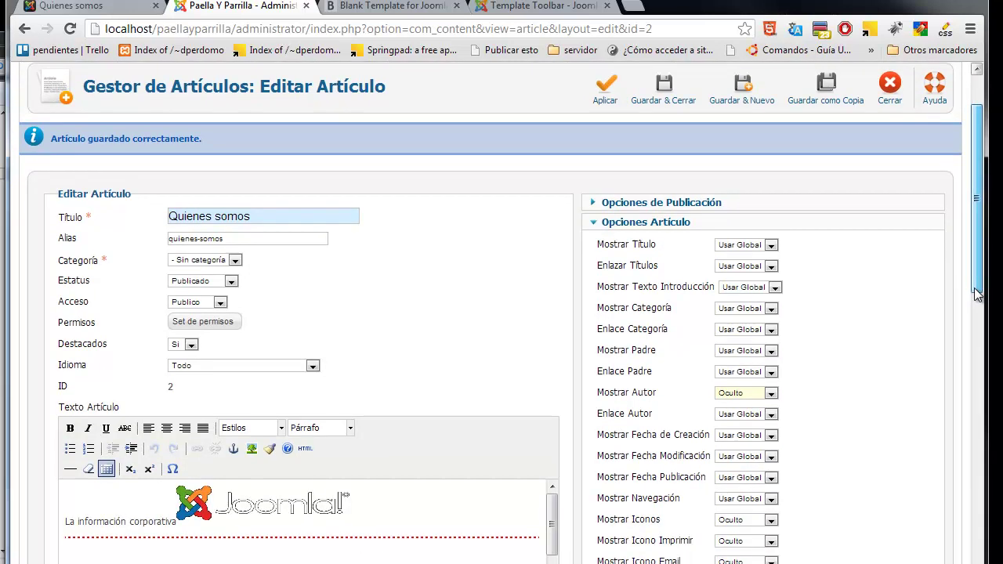
left_click(775, 411)
left_click(757, 431)
left_click(604, 73)
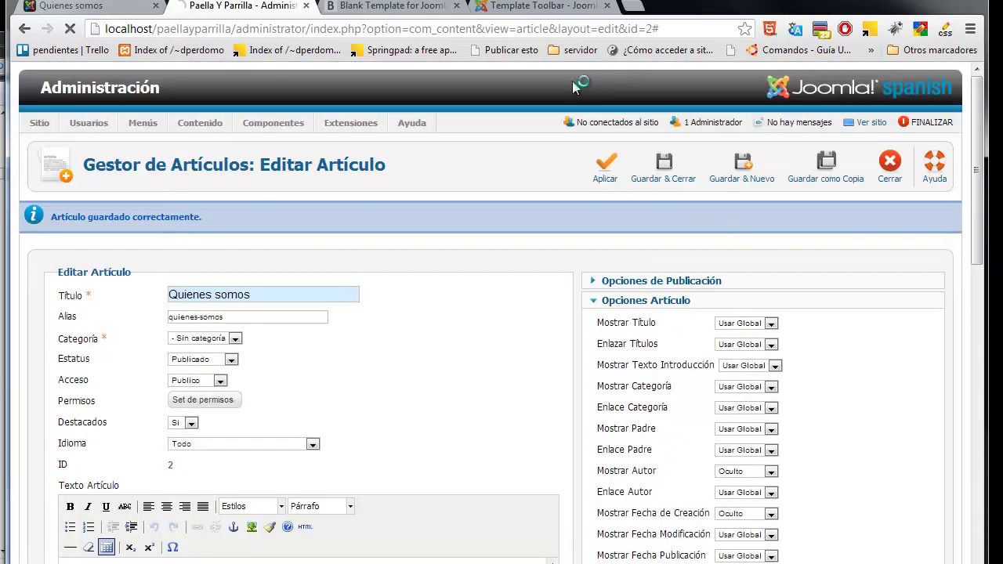
left_click(90, 7)
left_click(69, 29)
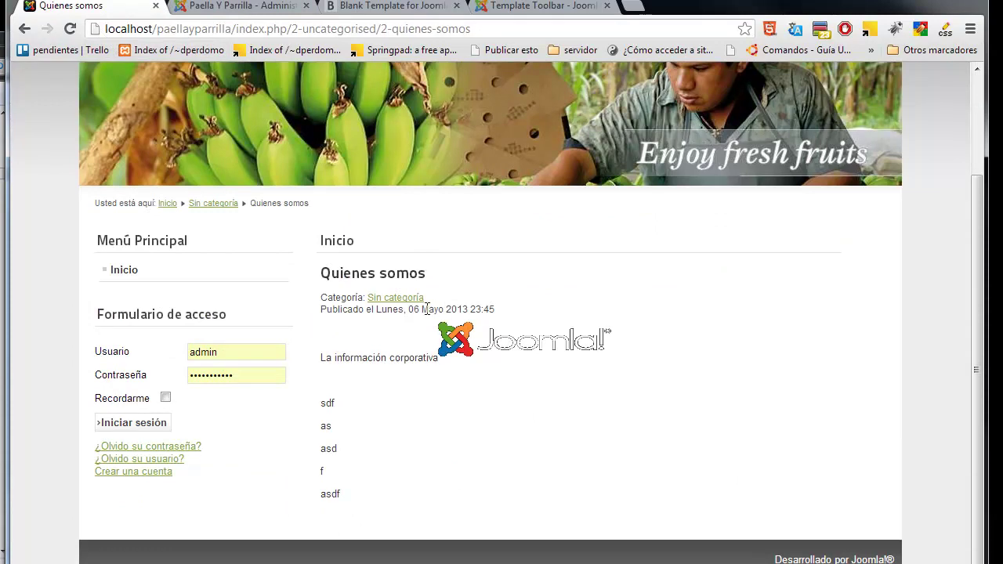
- In the article's options, set Mostrar Fecha Publicación, Mostrar Fecha Modificación and Mostrar Categoría to Oculto
left_click(244, 11)
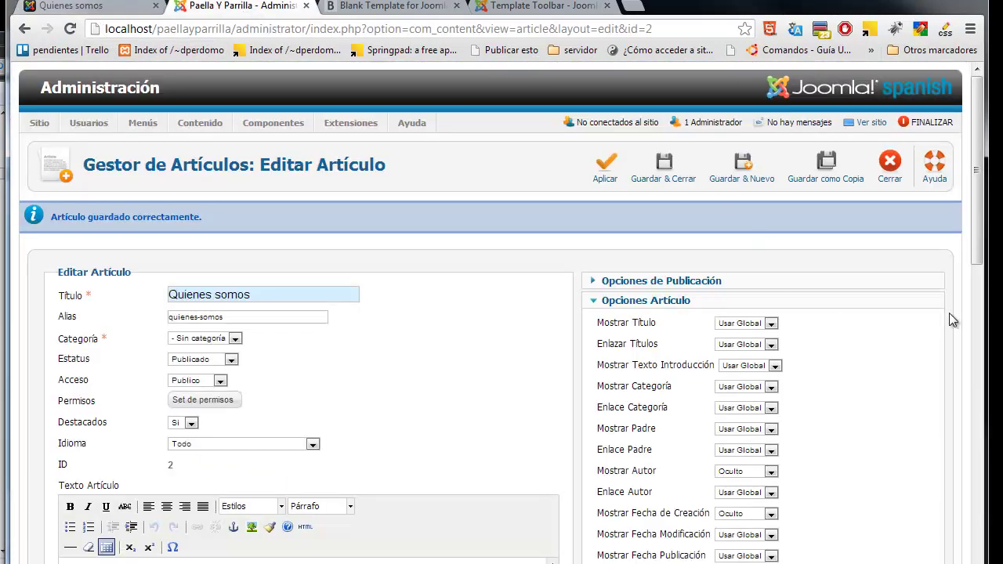
left_click_drag(980, 258, 980, 324)
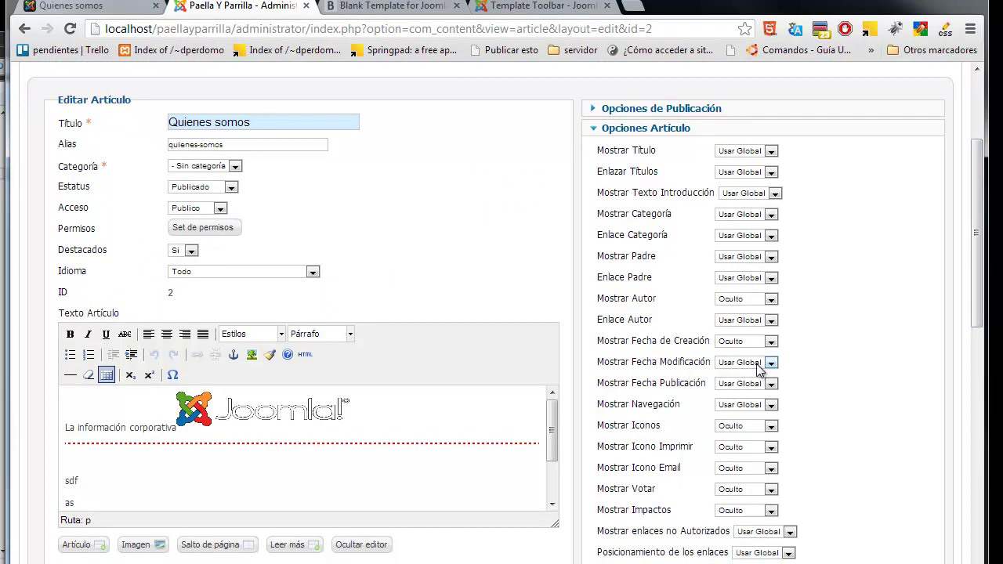
left_click(758, 384)
left_click(752, 405)
left_click(745, 363)
left_click(752, 384)
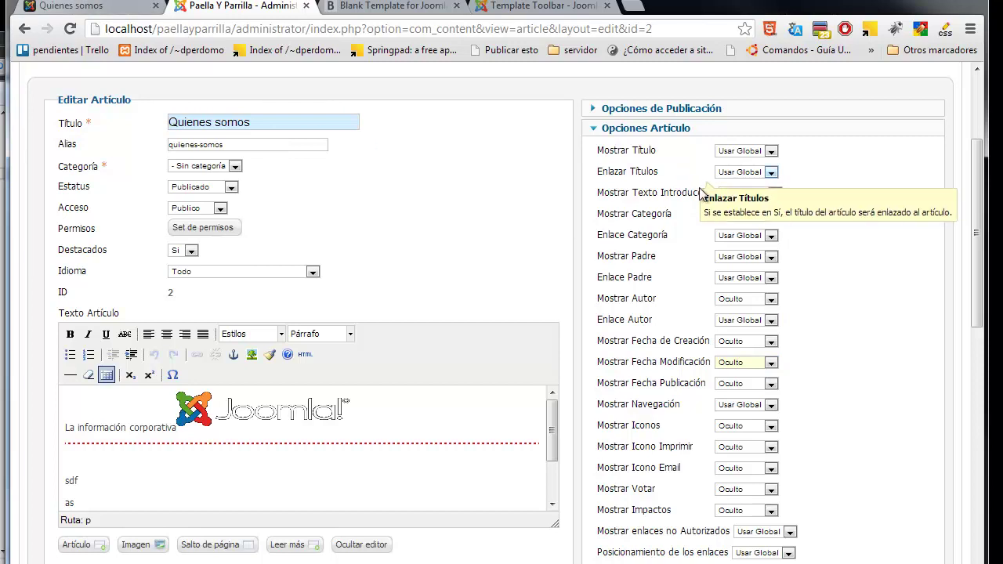
left_click(771, 214)
left_click(737, 233)
- Save the article without closing it and reload its public page to check the category and publication date lines
left_click(59, 8)
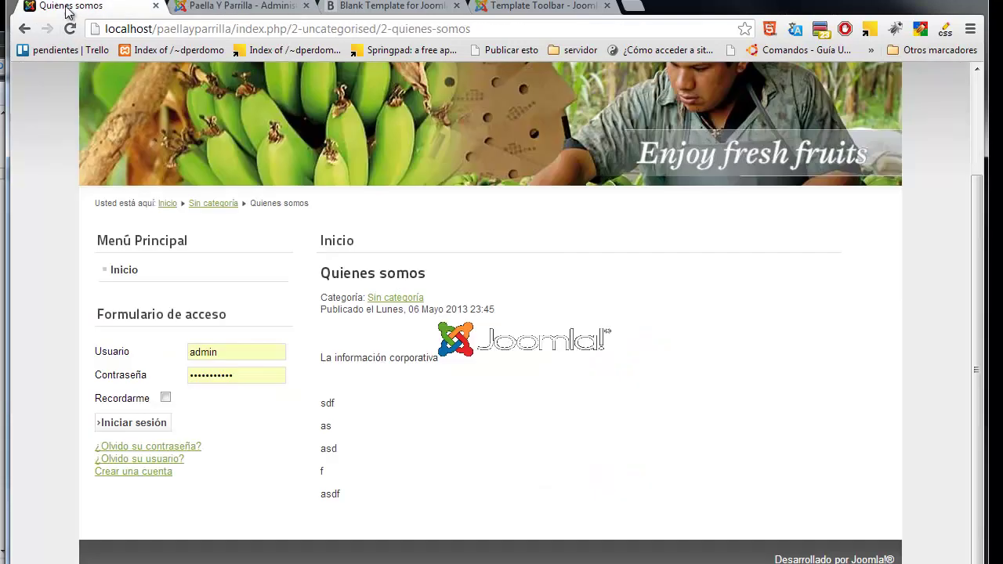
left_click(227, 7)
left_click_drag(977, 235, 978, 169)
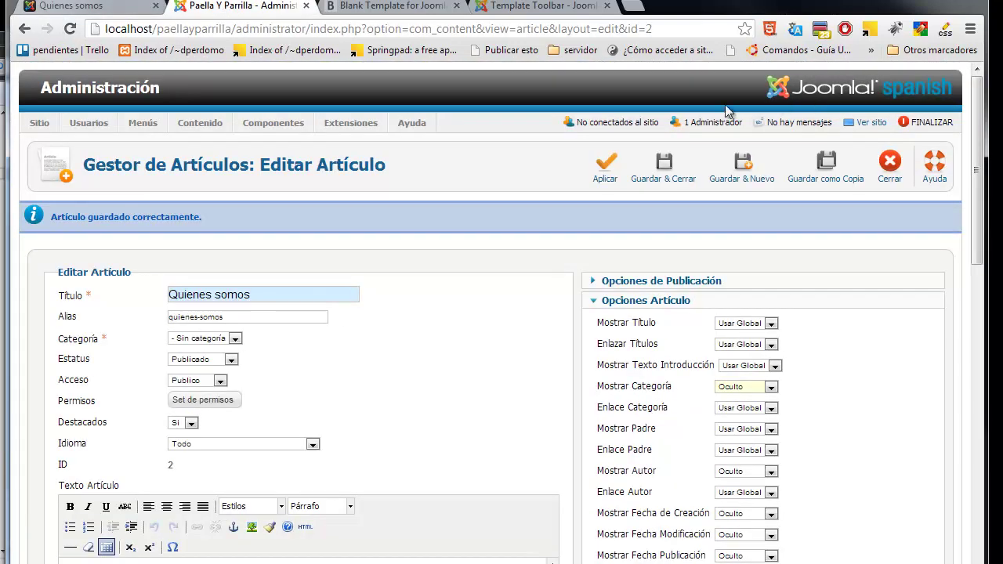
left_click(86, 6)
left_click(69, 29)
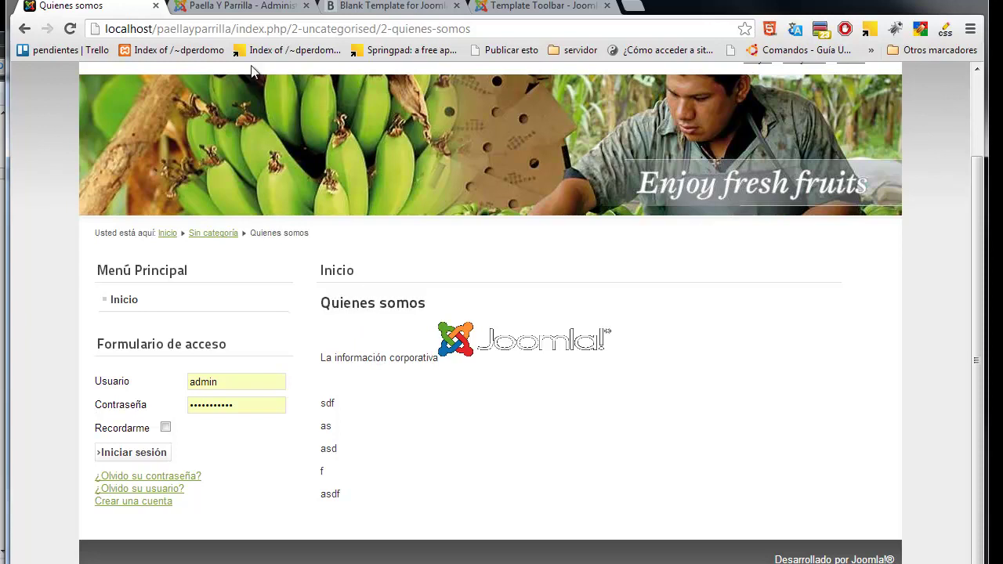
- Set the article's Enlazar Títulos to No, save without closing, and check the title on the reloaded public page
left_click(245, 7)
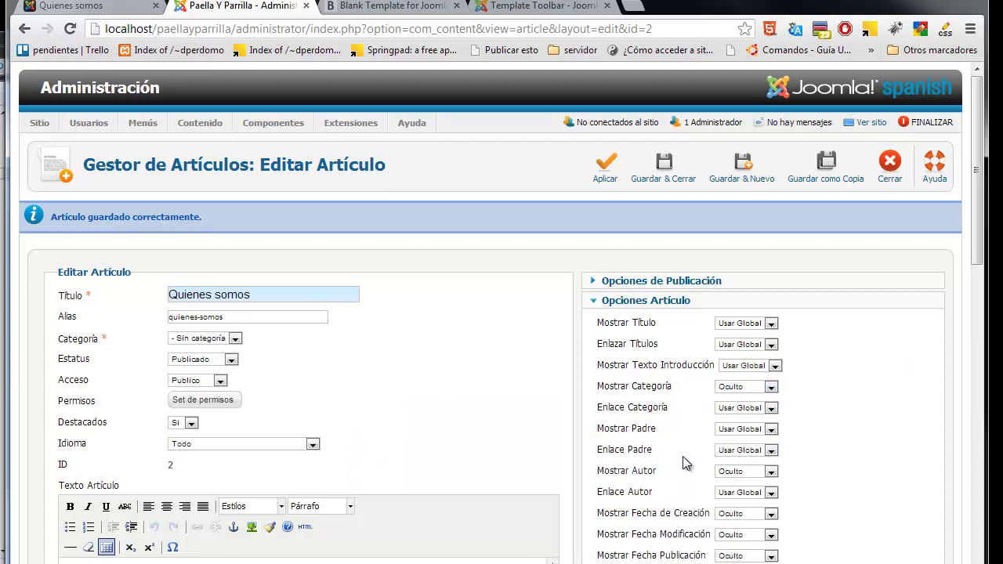
left_click(714, 349)
left_click(743, 367)
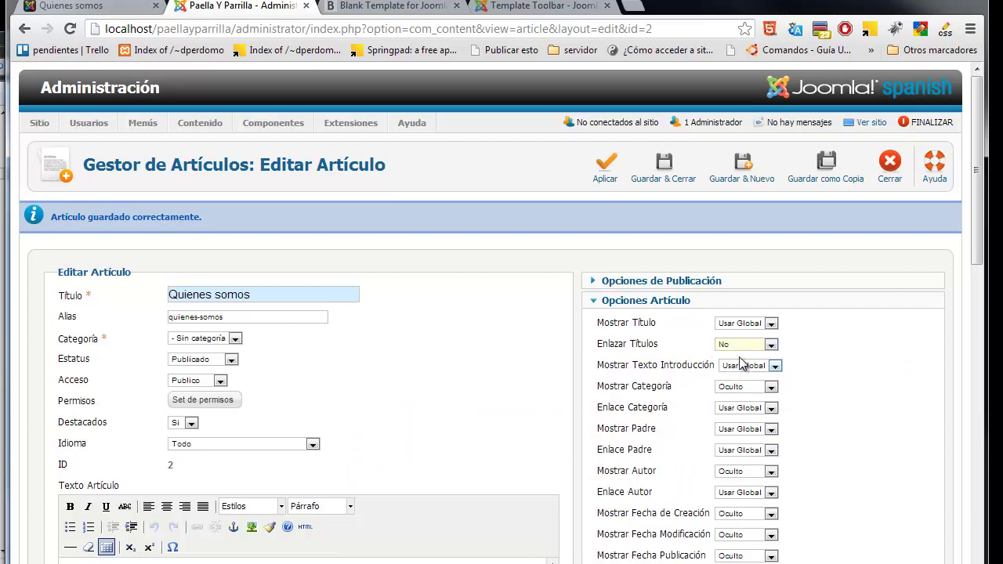
left_click(87, 6)
left_click(70, 28)
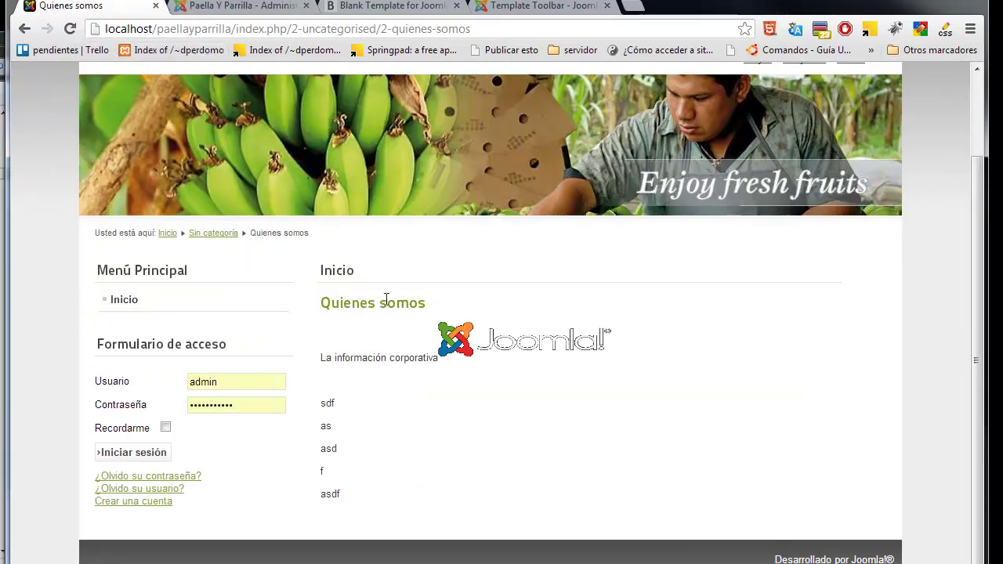
left_click_drag(409, 303, 340, 311)
left_click(444, 294)
- Save and close the "Quienes somos" article, and open the article manager's global options
left_click(210, 6)
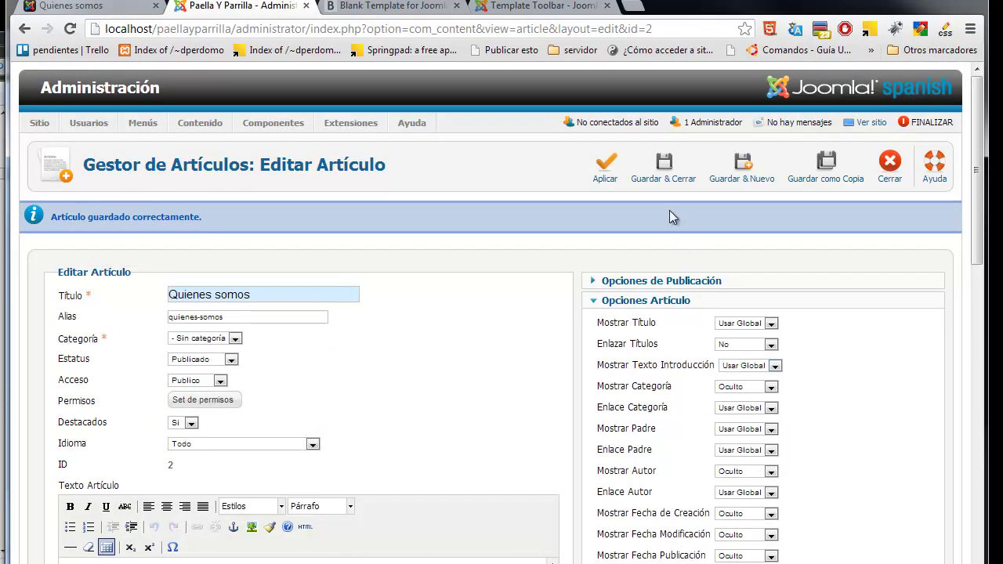
left_click(662, 170)
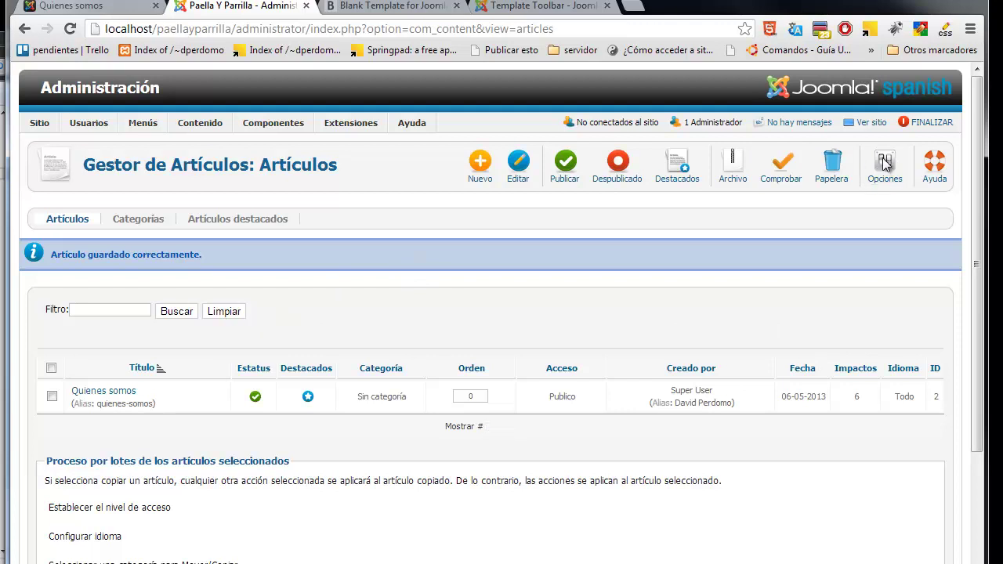
left_click(885, 161)
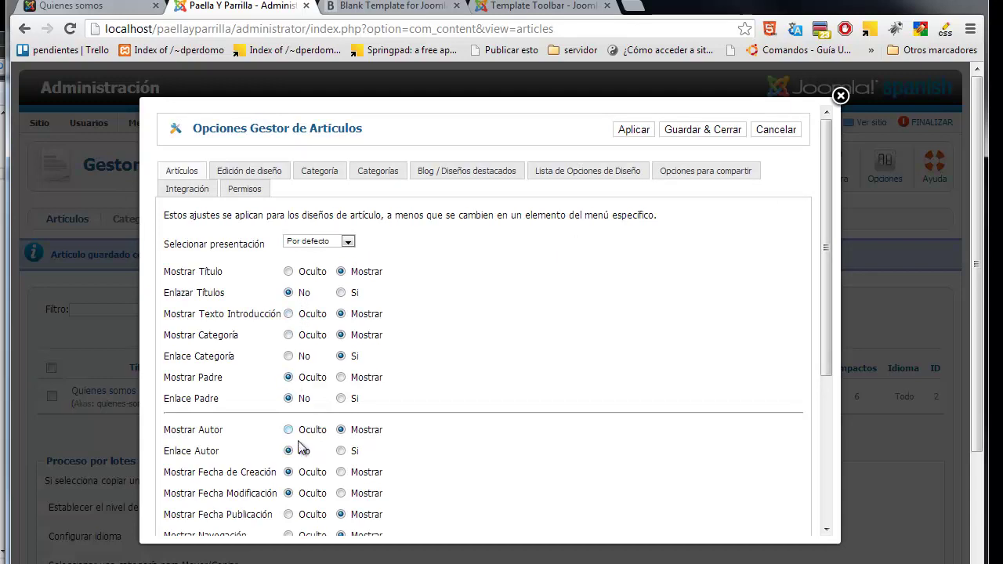
- In the global article options, set Mostrar Autor, Fecha Publicación, Iconos, Icono Imprimir and Icono Email to Oculto, and save and close
left_click_drag(821, 244, 843, 353)
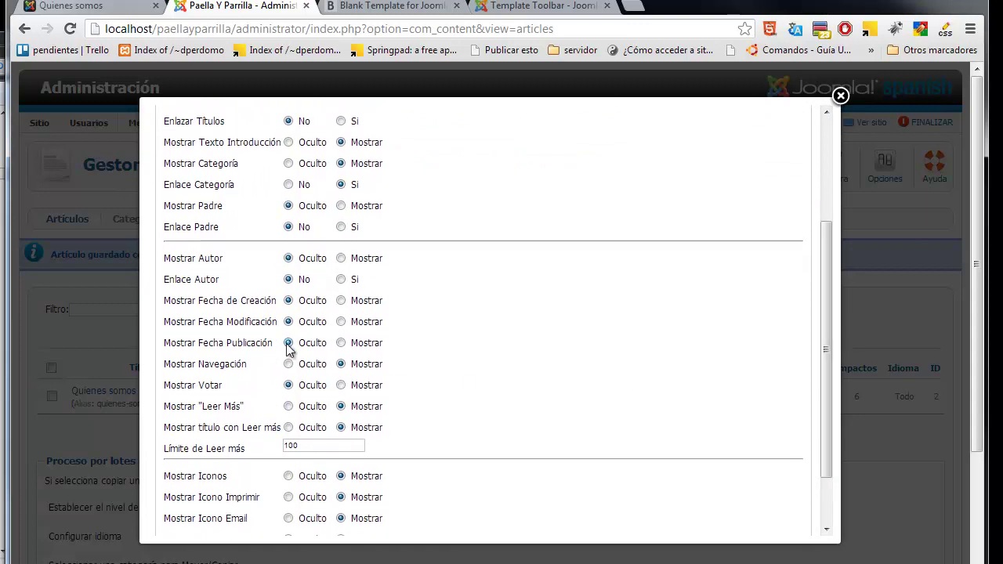
left_click(288, 496)
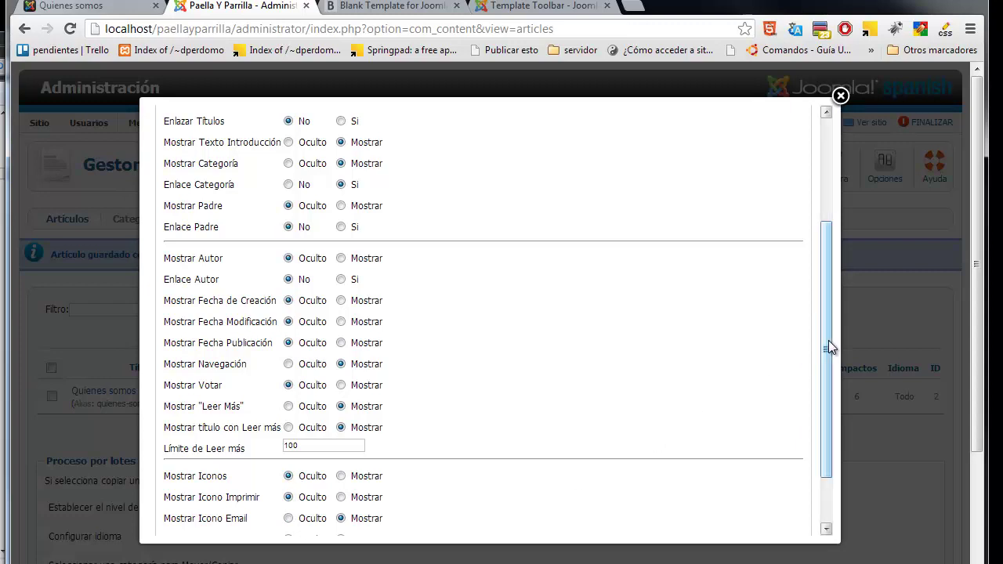
left_click_drag(829, 349, 828, 392)
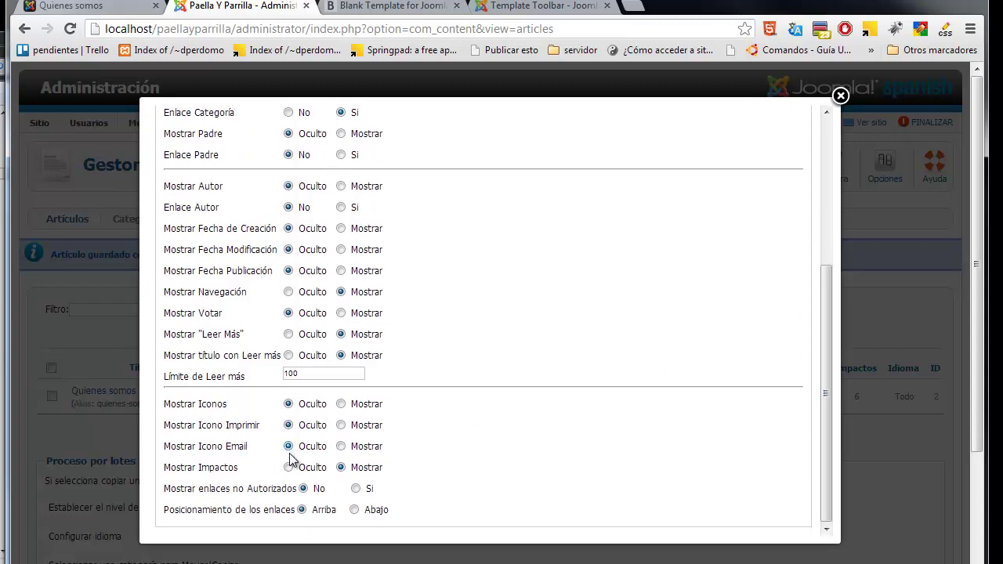
left_click_drag(823, 299, 838, 145)
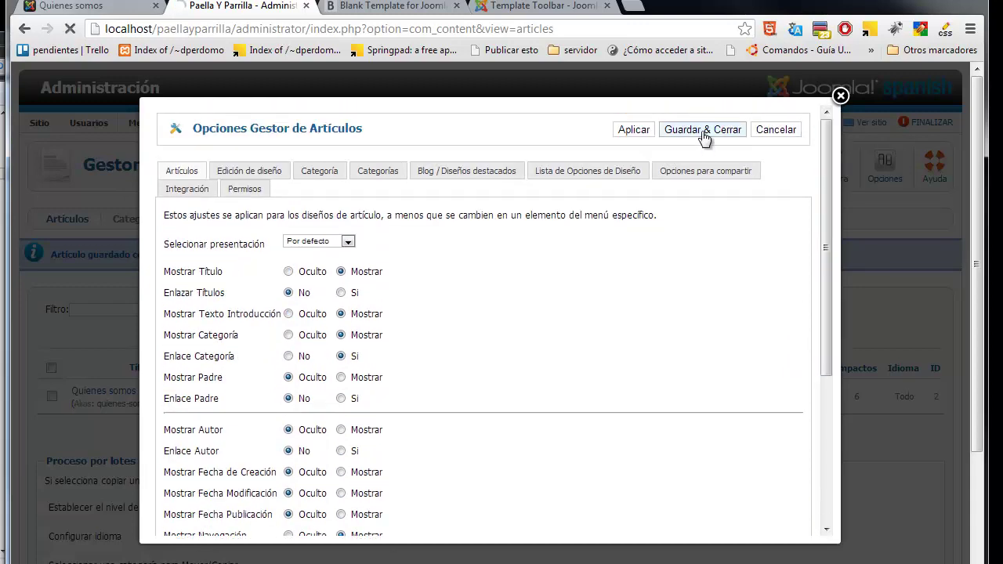
left_click(703, 132)
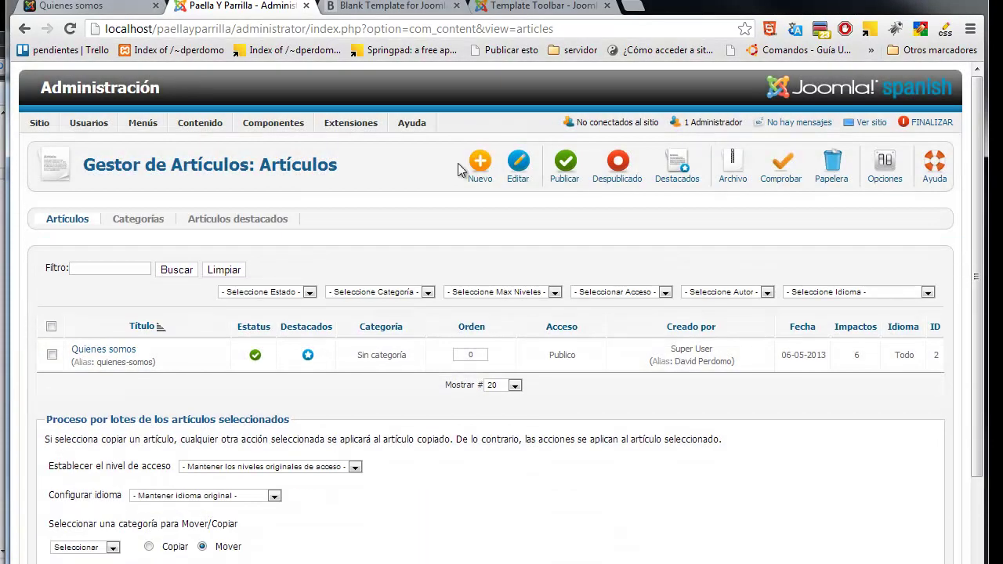
- Start a new article, examine its Opciones Artículo settings, and cancel back to the article list
left_click(480, 170)
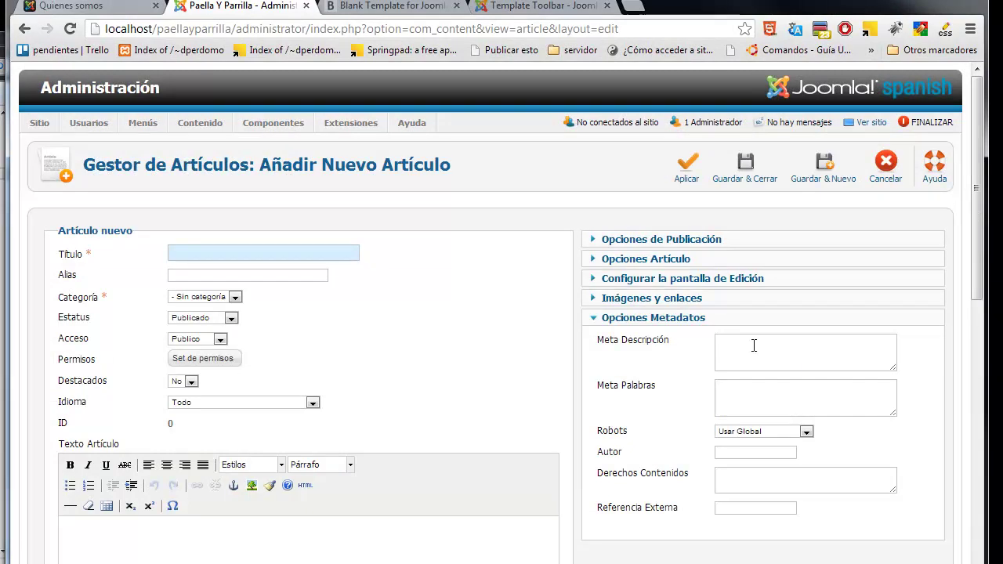
left_click(692, 267)
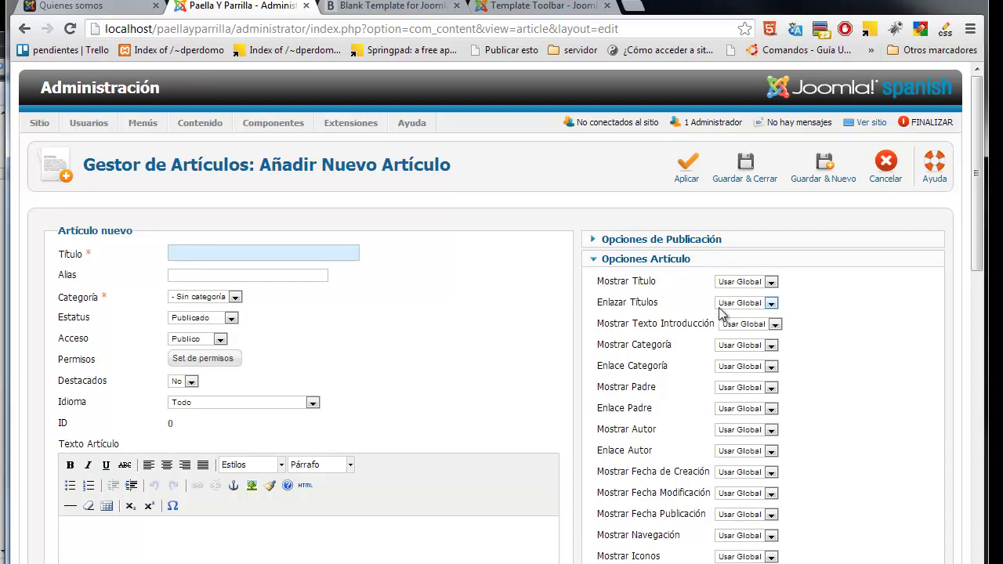
left_click(885, 163)
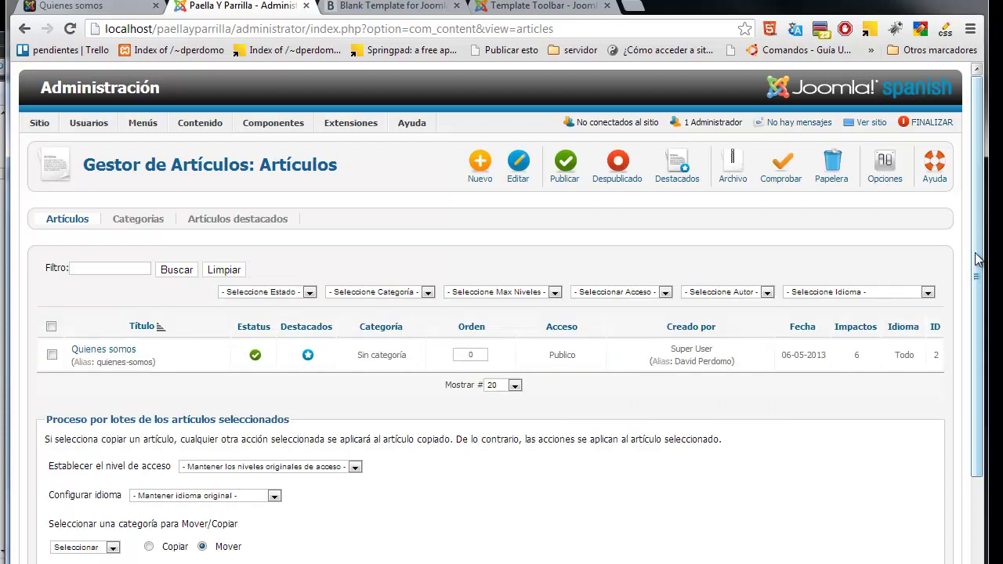
mouse_move(977, 263)
left_mouse_down()
mouse_move(984, 287)
mouse_move(980, 251)
left_mouse_up()
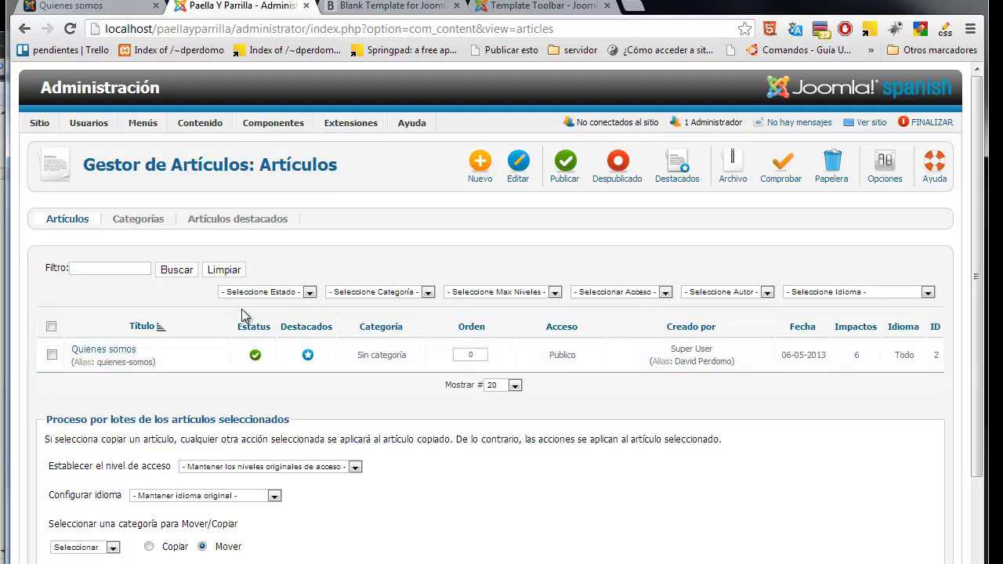
- Unpublish the "Quienes somos" article, reload its public page to check the effect, and publish it again
left_click(255, 356)
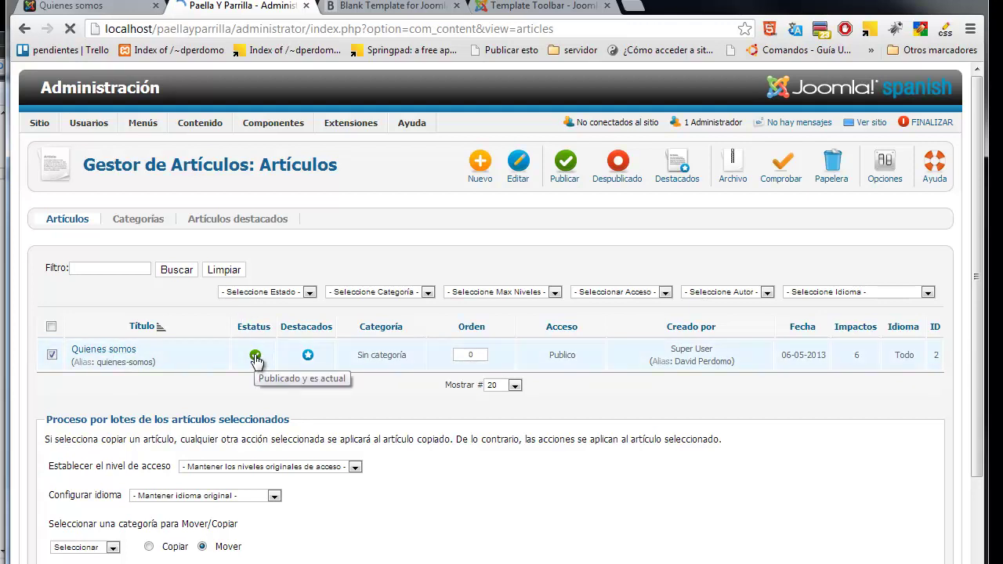
left_click(115, 6)
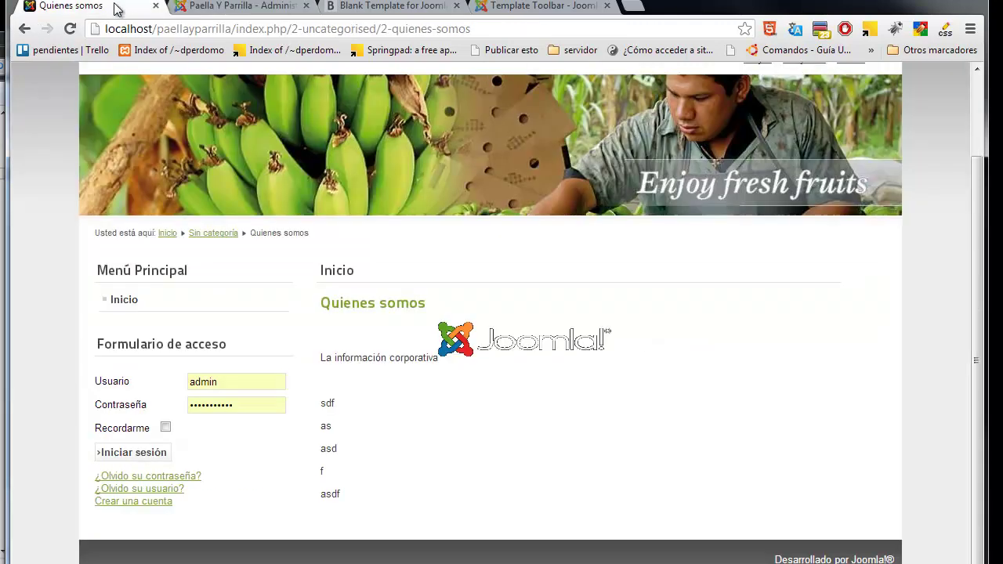
left_click(69, 29)
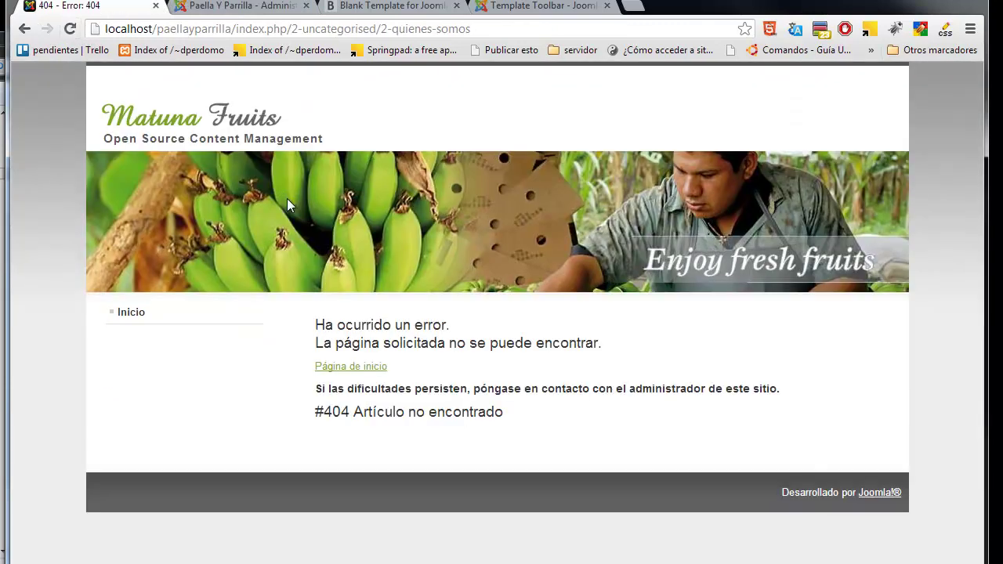
left_click_drag(314, 411, 516, 413)
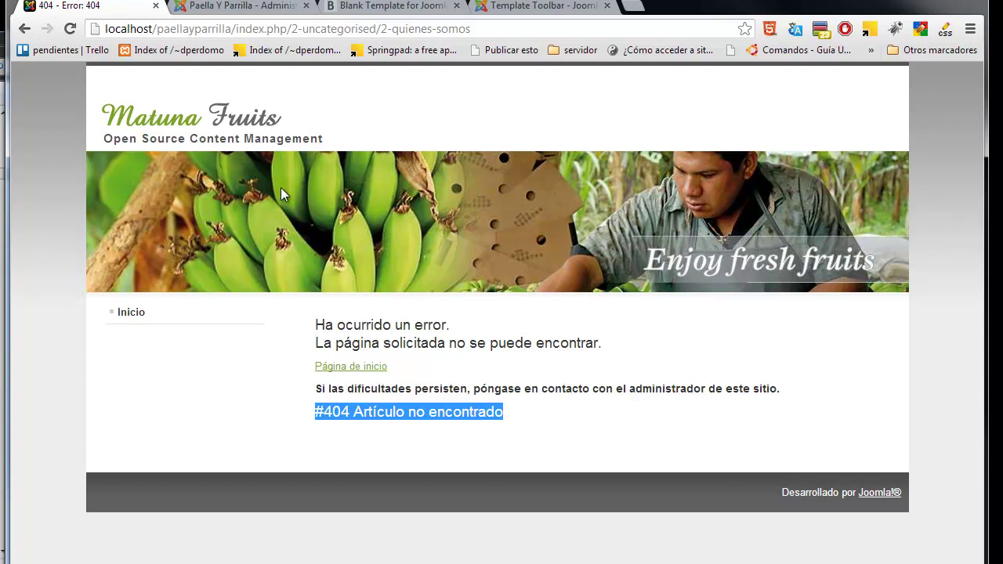
left_click(235, 7)
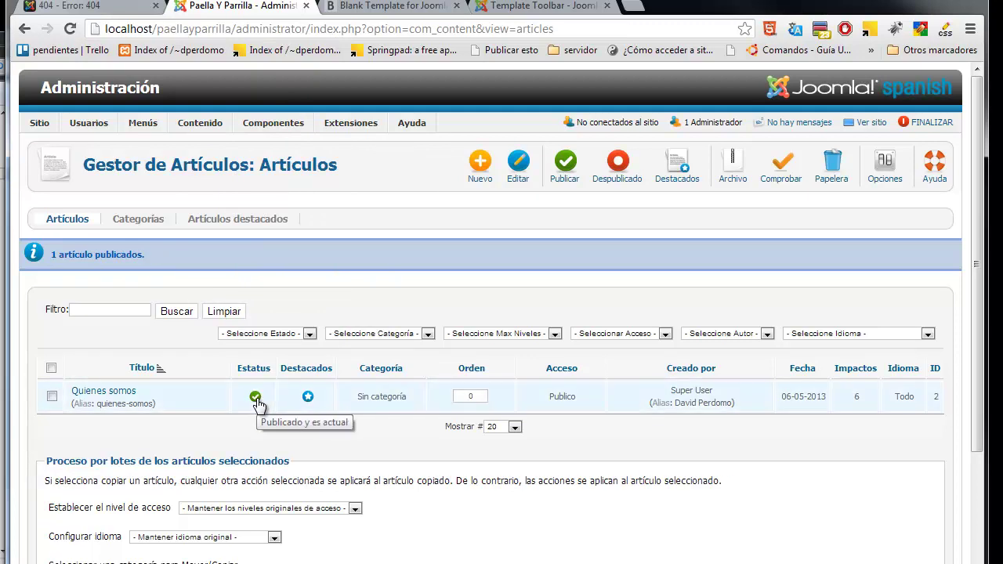
- Set the "Quienes somos" article's alias to "quienes-somos informacion corporativa", save and close it, and reload its public page
left_click(126, 394)
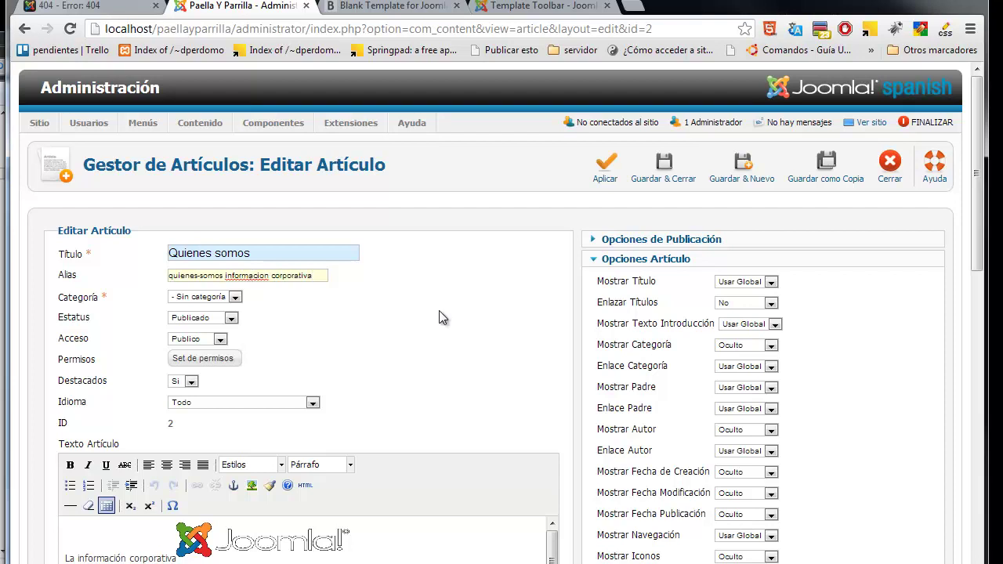
left_click(659, 169)
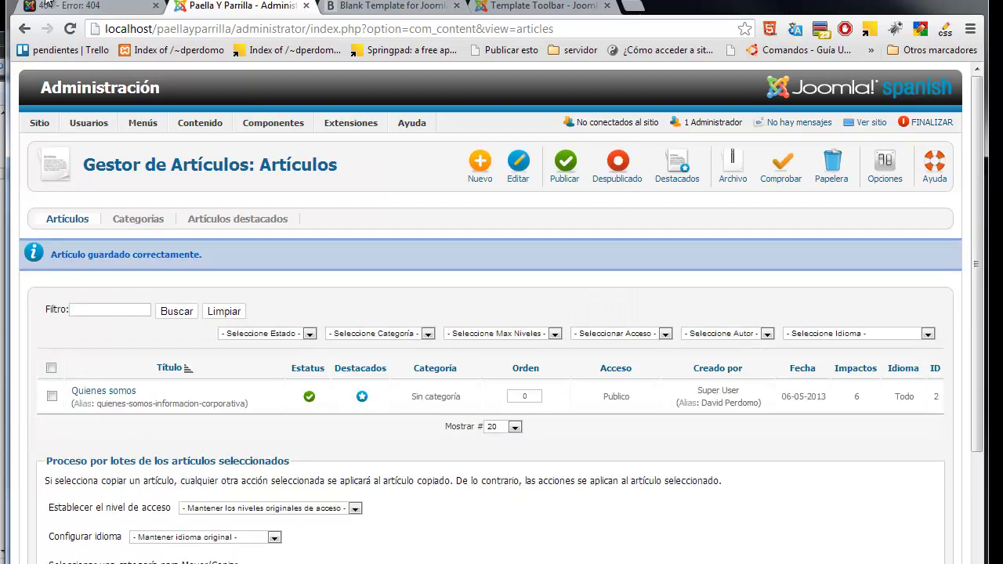
left_click(93, 6)
left_click(70, 29)
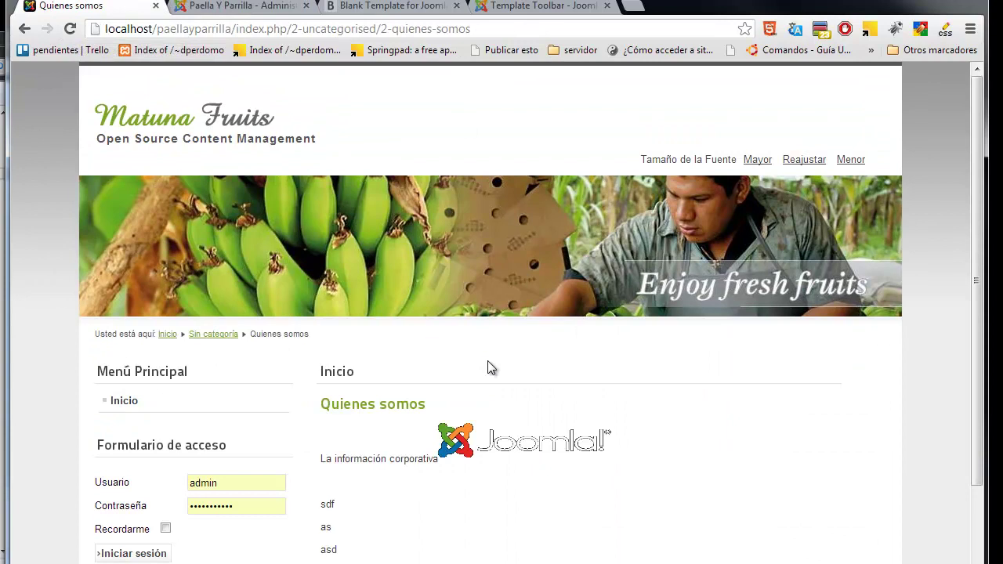
- Open the article from the public home page and examine the alias in its address and its title
left_click(125, 400)
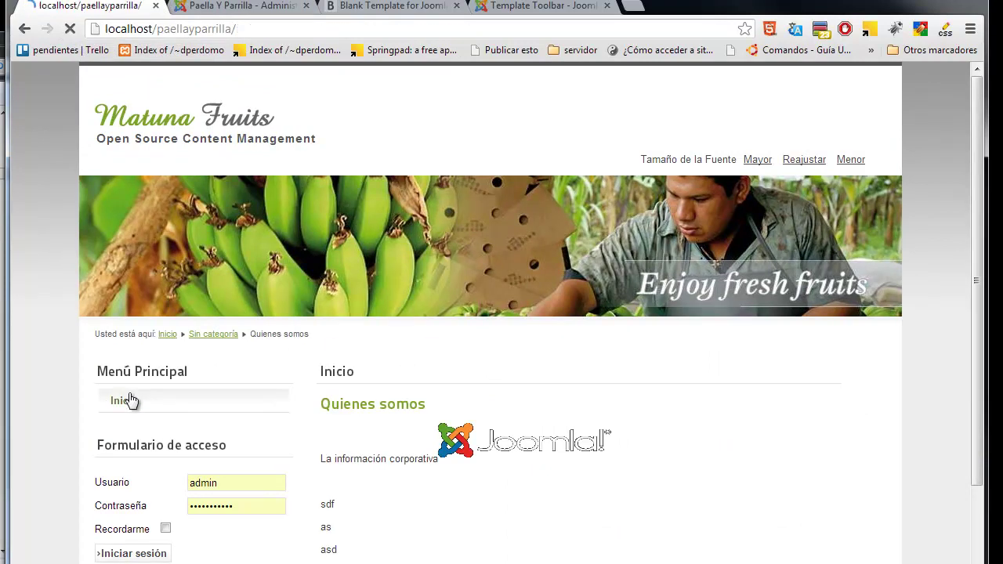
left_click(410, 509)
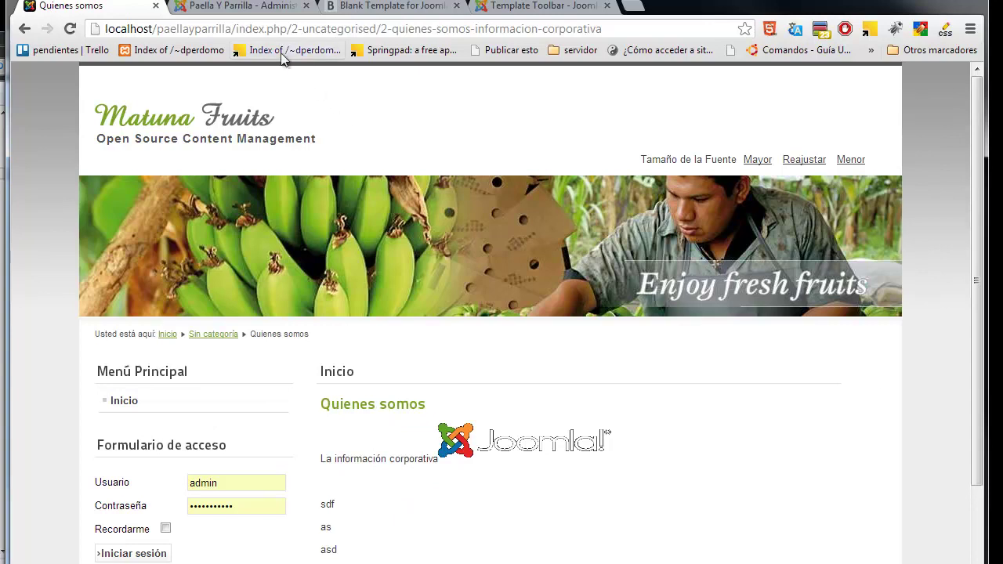
left_click_drag(389, 28, 602, 31)
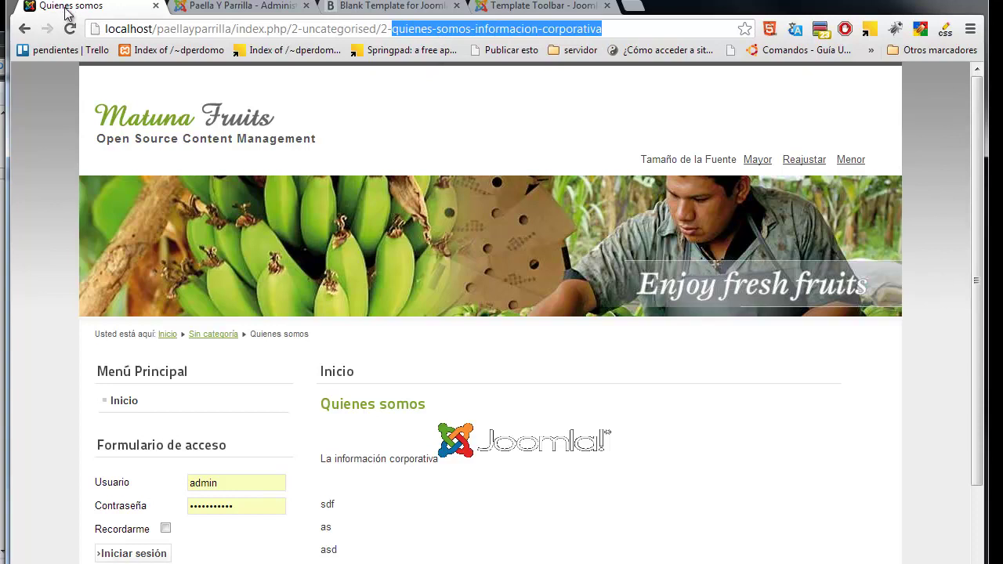
left_click_drag(426, 404, 319, 404)
- Change the article's title to "Quienes somos Nosotros", save without closing, and check the title on the reloaded public page
key("ctrl+Tab")
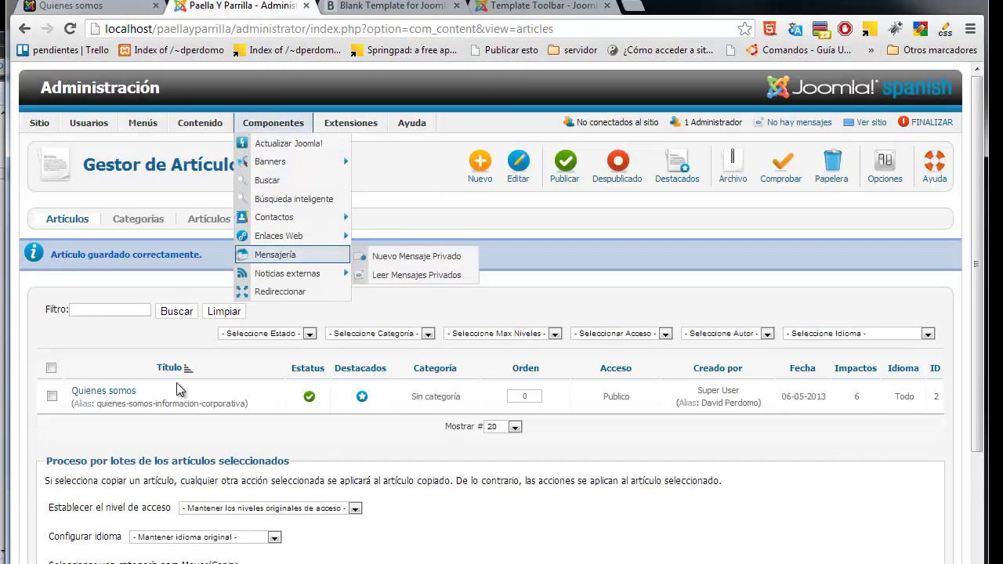
left_click(118, 395)
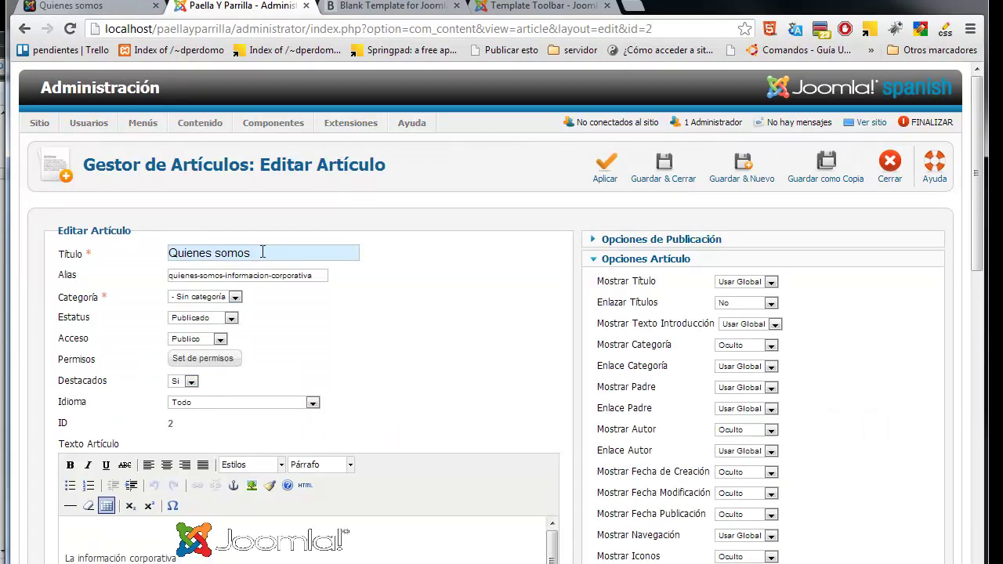
type("Nosotros")
left_click(605, 166)
left_click(94, 11)
left_click(71, 29)
left_click_drag(330, 404, 495, 404)
left_click(371, 409)
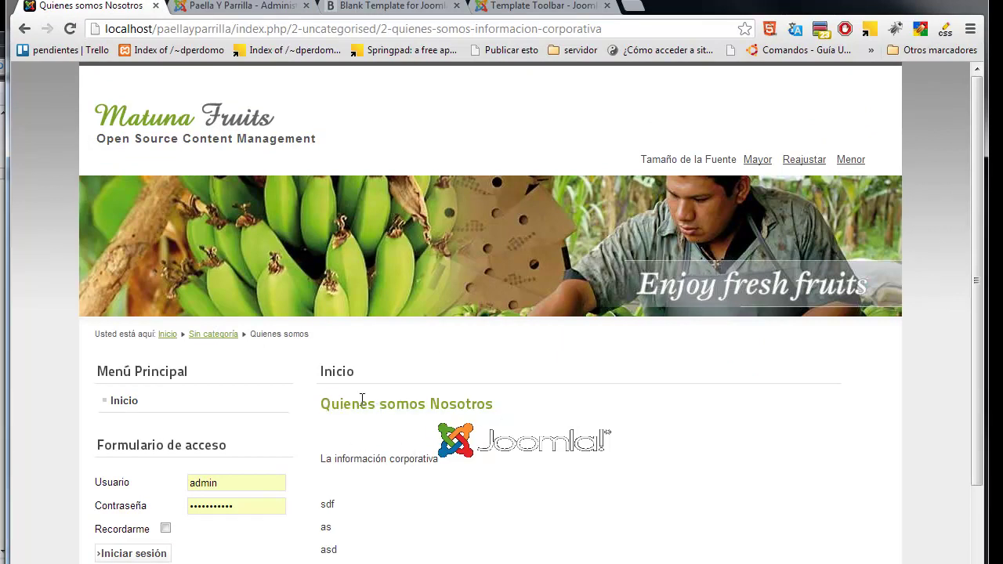
- Save and close the "Quienes somos Nosotros" article and remove its featured status in the article list
left_click(251, 6)
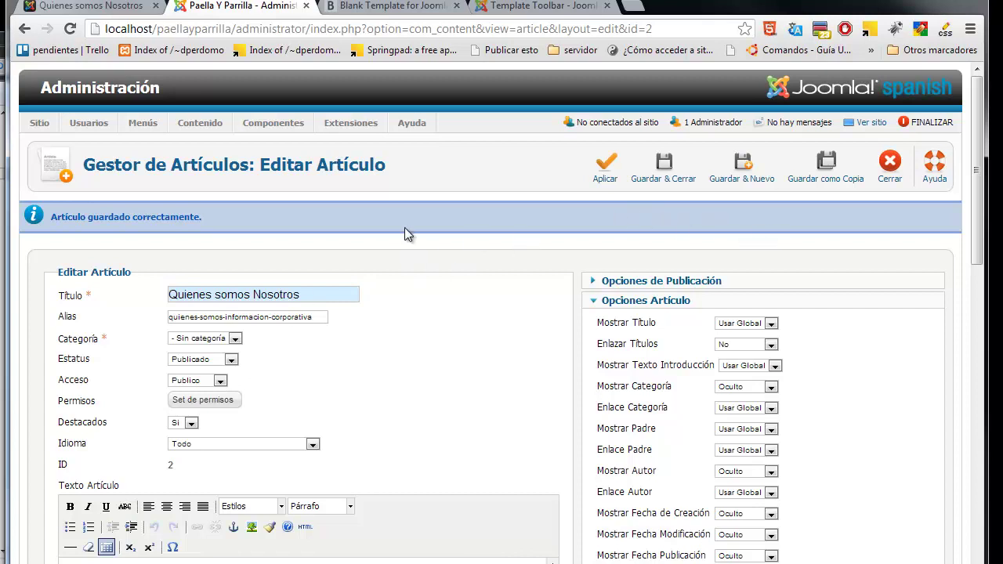
left_click(680, 172)
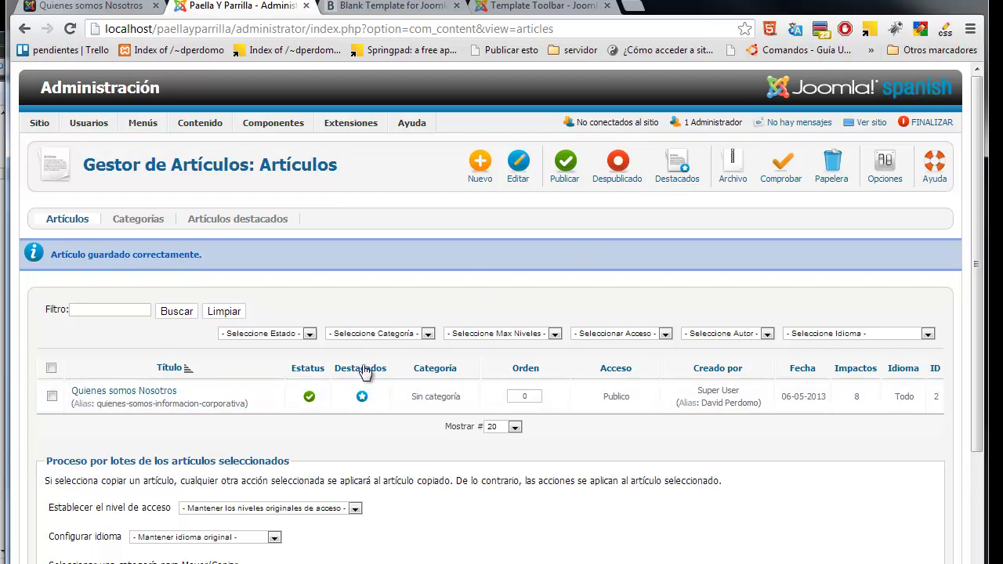
left_click(362, 397)
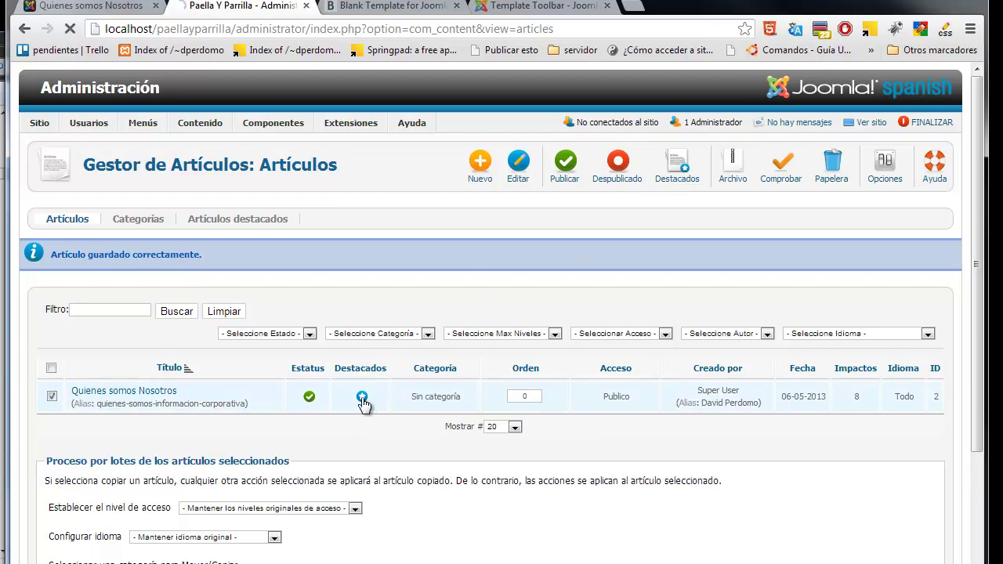
- Open the public site's Inicio page to check whether the unfeatured article is still displayed
left_click(117, 10)
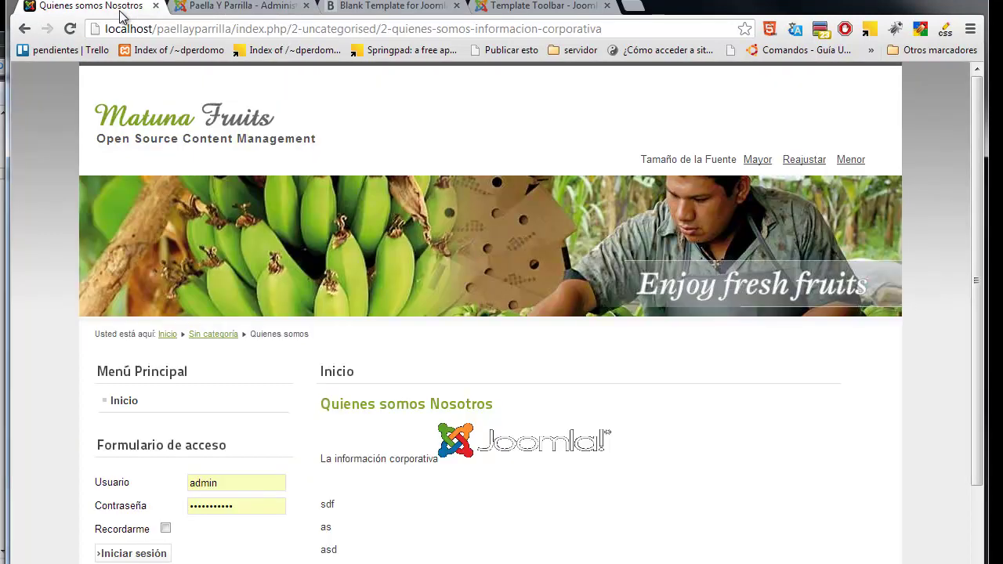
left_click(119, 402)
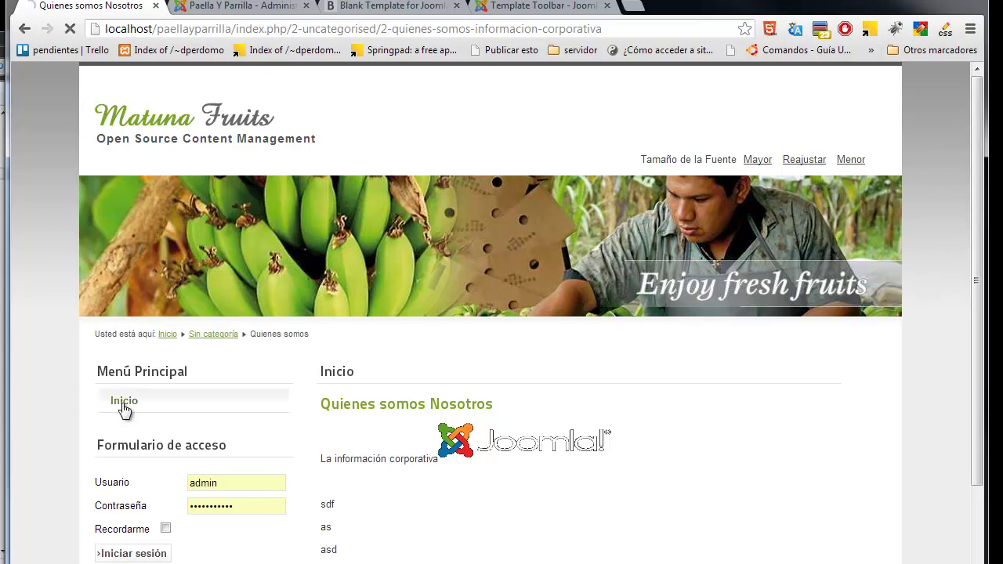
scroll(953, 163, "down", 2)
scroll(953, 163, "up", 1)
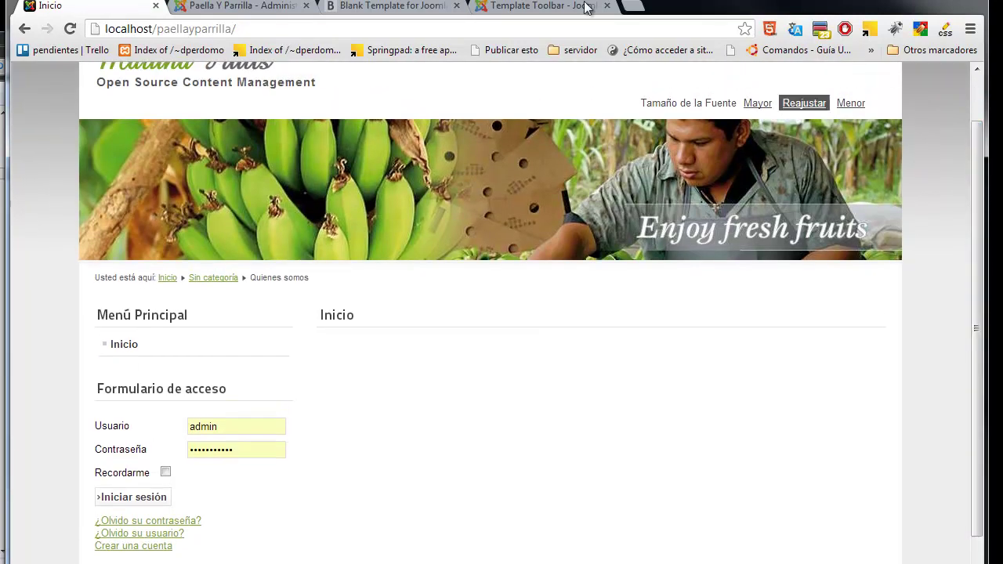
- Return to the administrator's article list and examine the article's Impactos and ID values
left_click(278, 5)
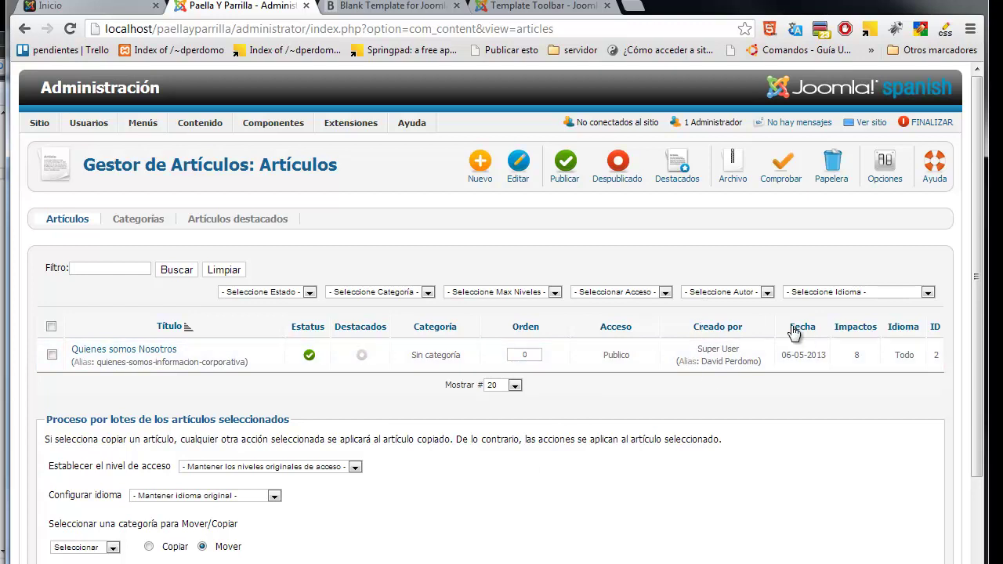
double_click(855, 354)
double_click(936, 354)
left_click(937, 365)
- Open the article categories and move Servicios up one place, above Restaurante
left_click(143, 221)
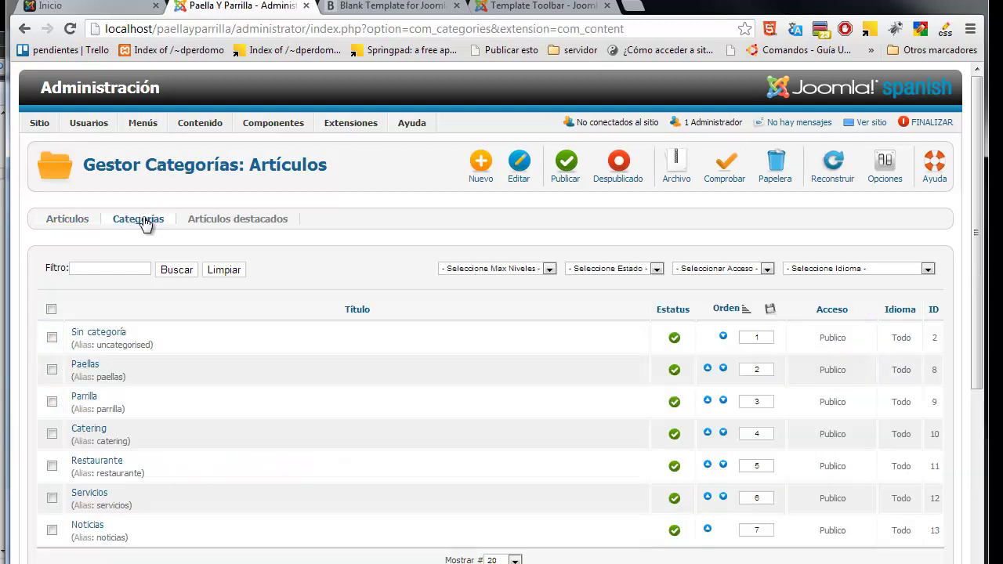
left_click_drag(981, 299, 979, 379)
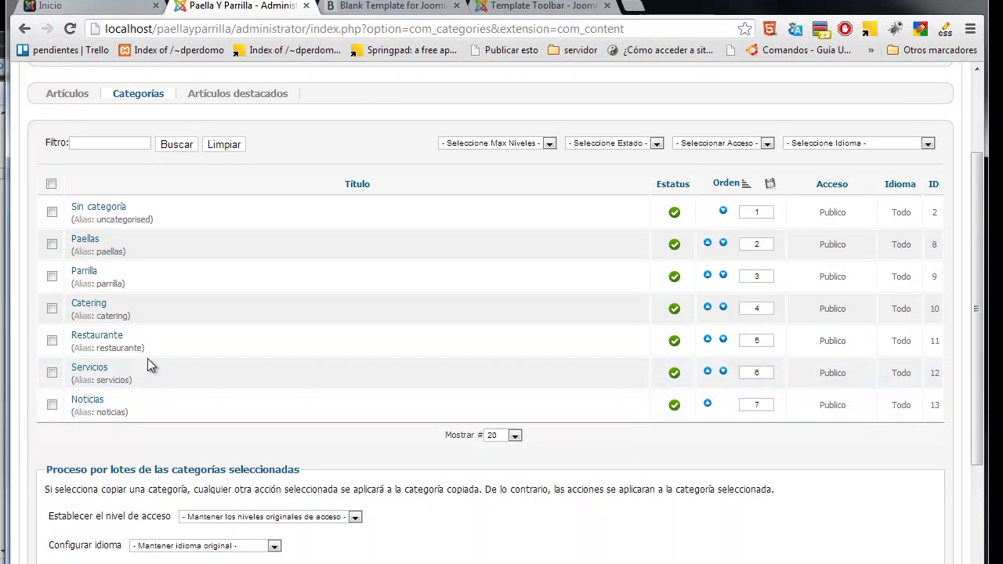
left_click(707, 372)
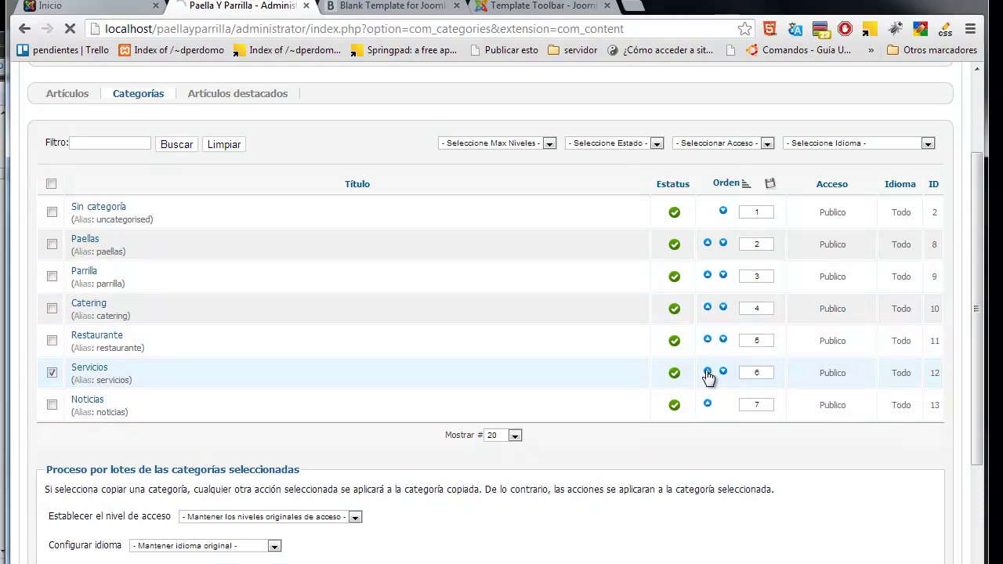
left_click_drag(977, 274, 980, 342)
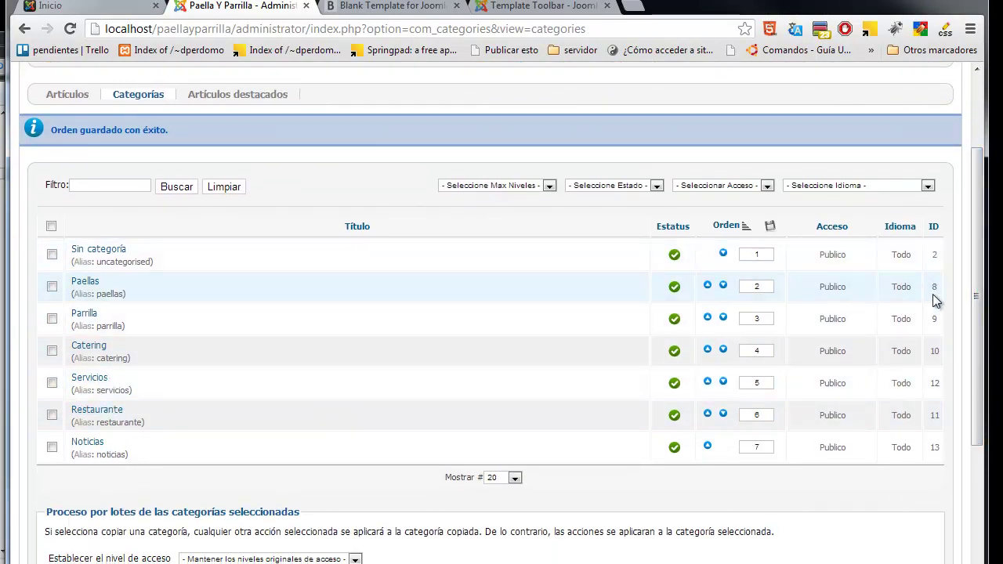
left_click_drag(981, 368, 972, 292)
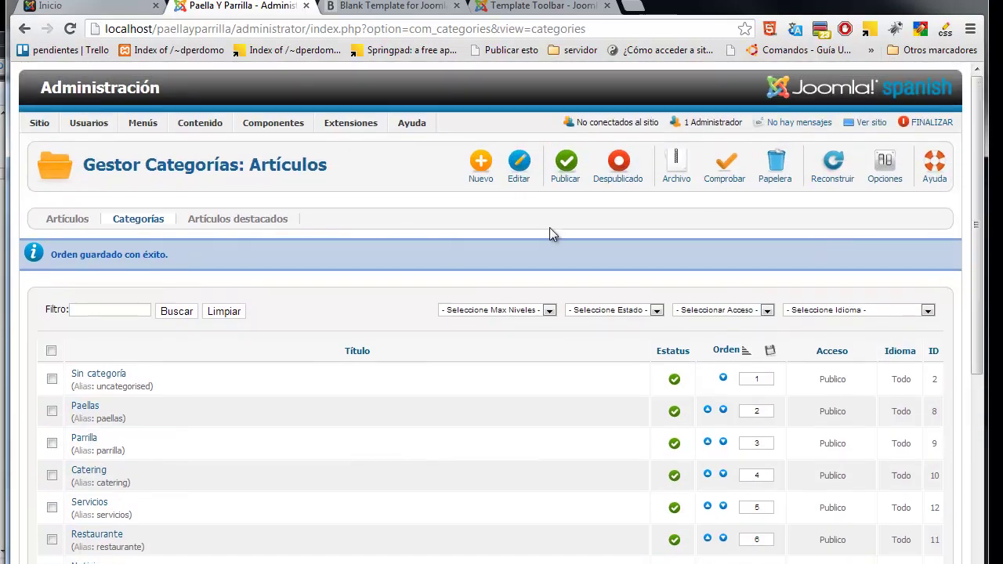